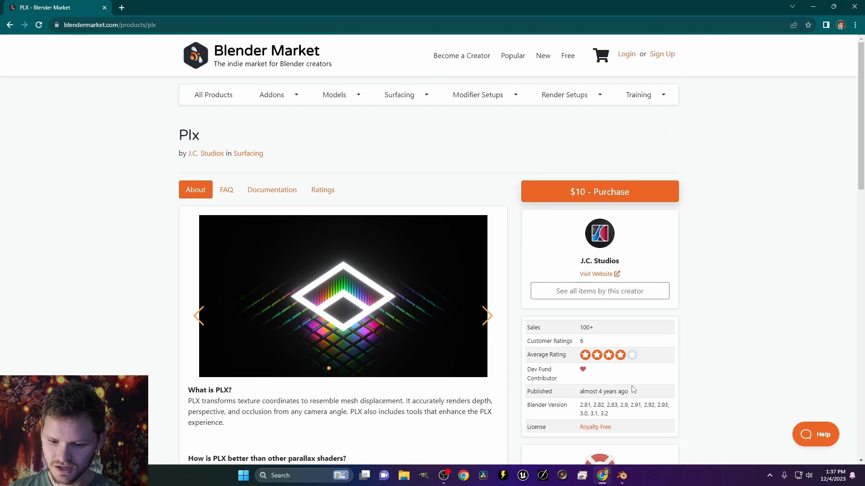
Step: Examine the Plx product page's publication date and browse through its gallery of example images
drag(629, 395, 581, 393)
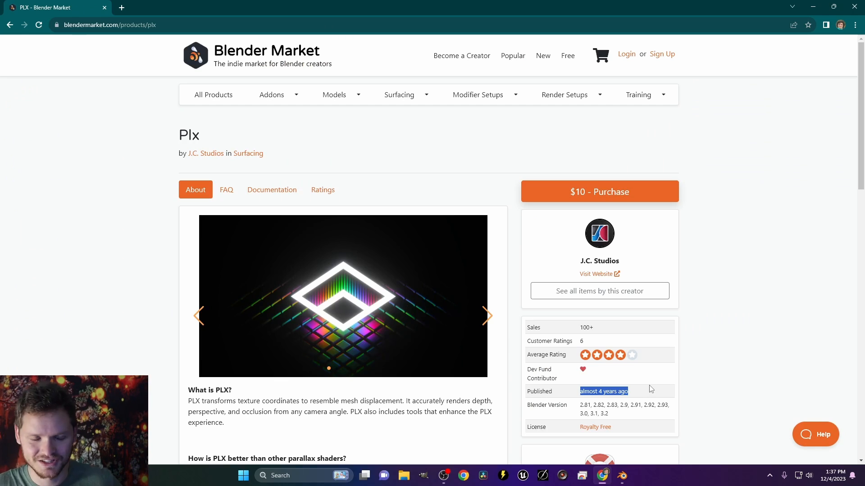
click(647, 398)
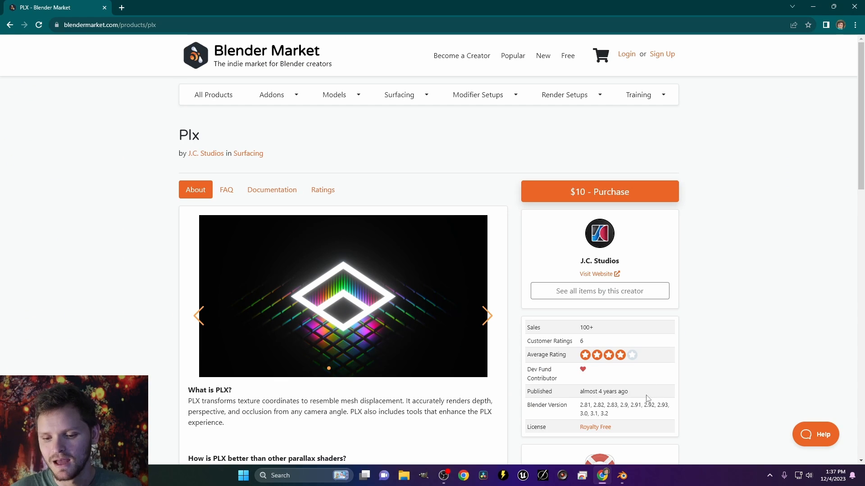
click(487, 316)
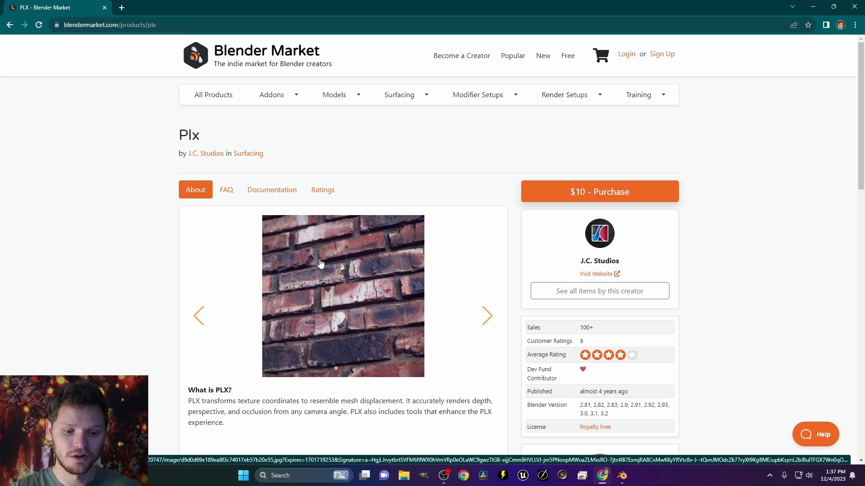
click(488, 317)
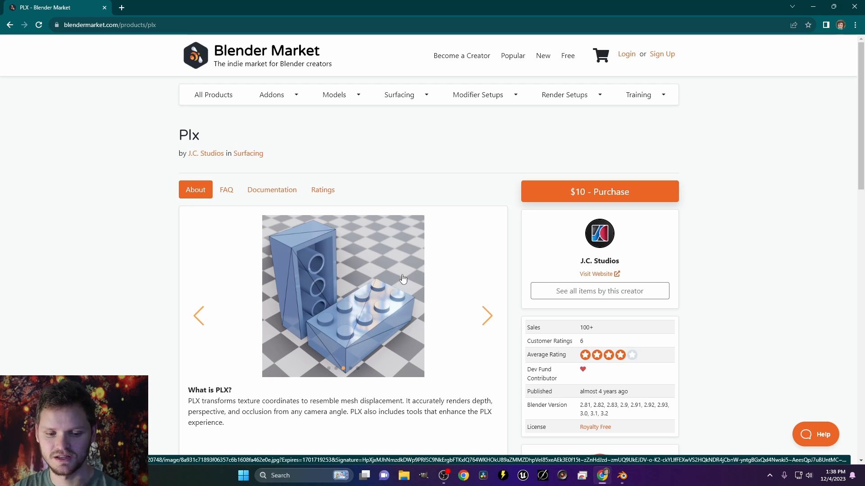
click(484, 317)
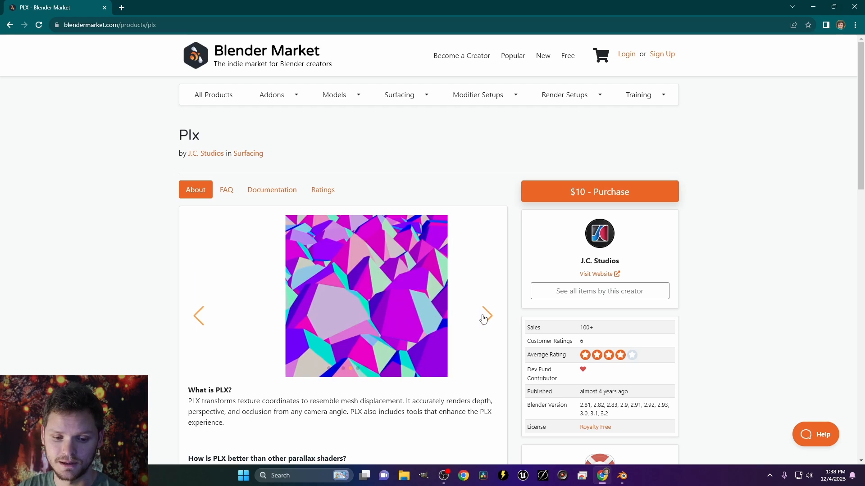
click(485, 318)
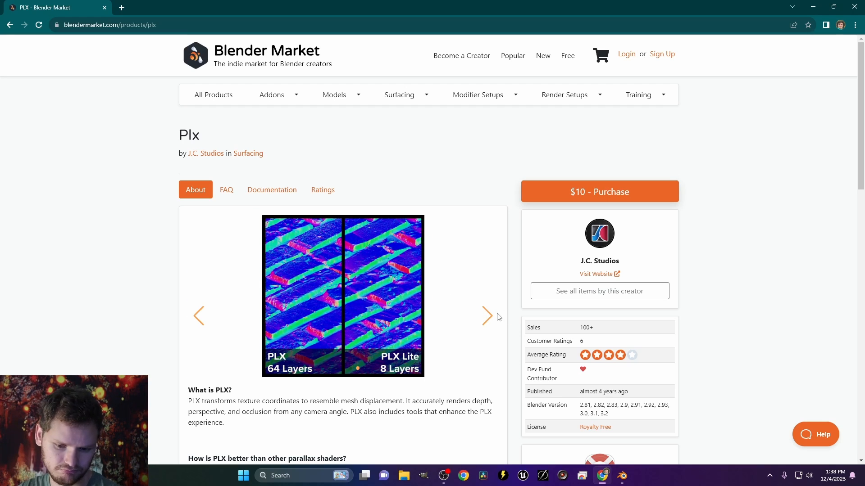
click(487, 317)
click(488, 317)
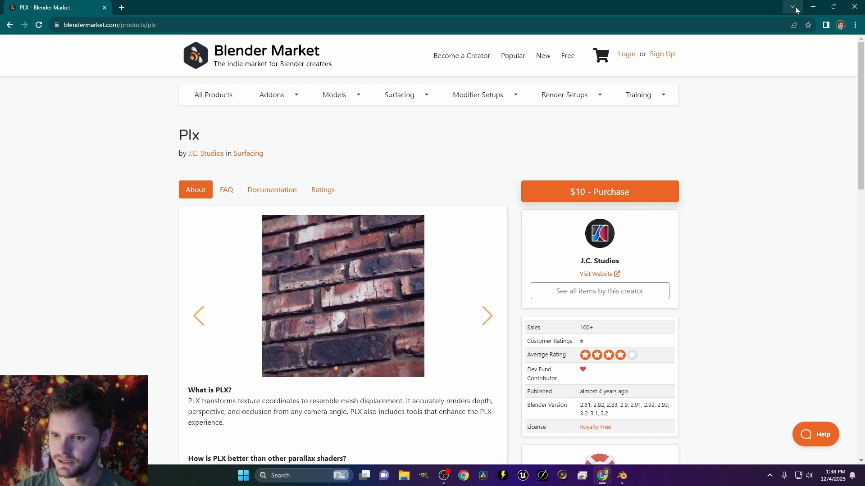
Step: Minimize the browser and move the "plx 2.0 beta" Blender file to an empty area of the desktop
click(817, 7)
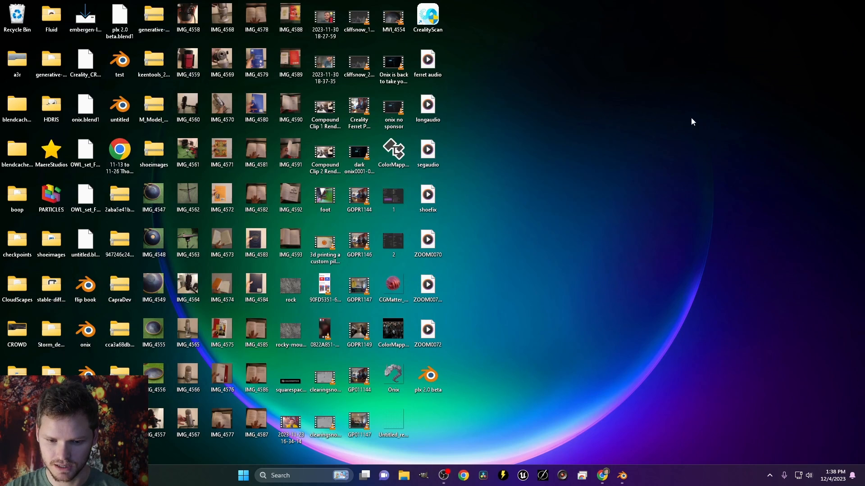
drag(428, 376, 599, 173)
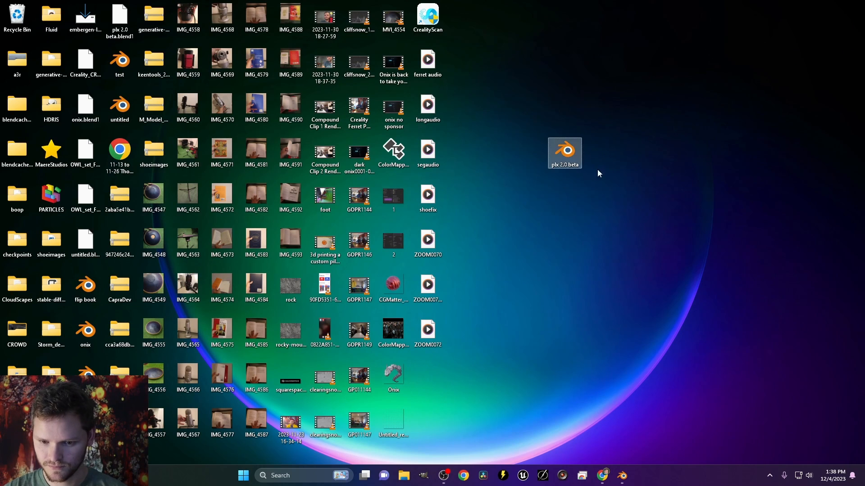
click(637, 231)
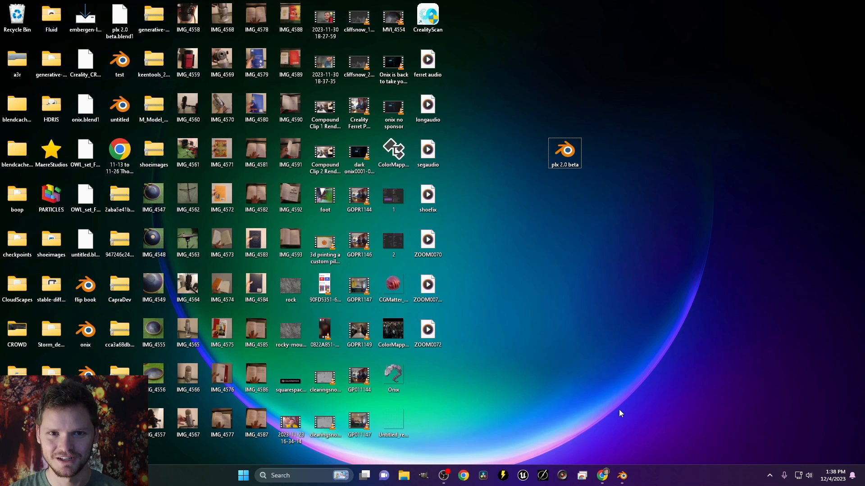
Step: Switch back to Chrome and search Google Images for "footprint" in a new tab
click(606, 475)
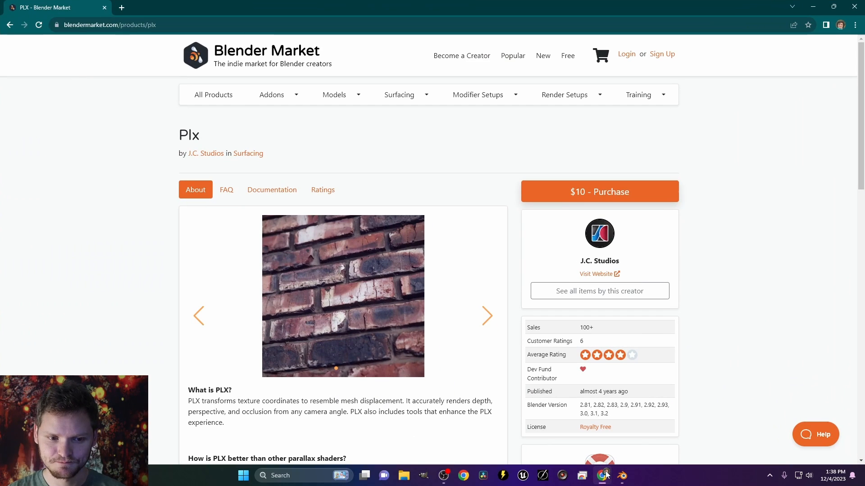
click(122, 7)
text(foo)
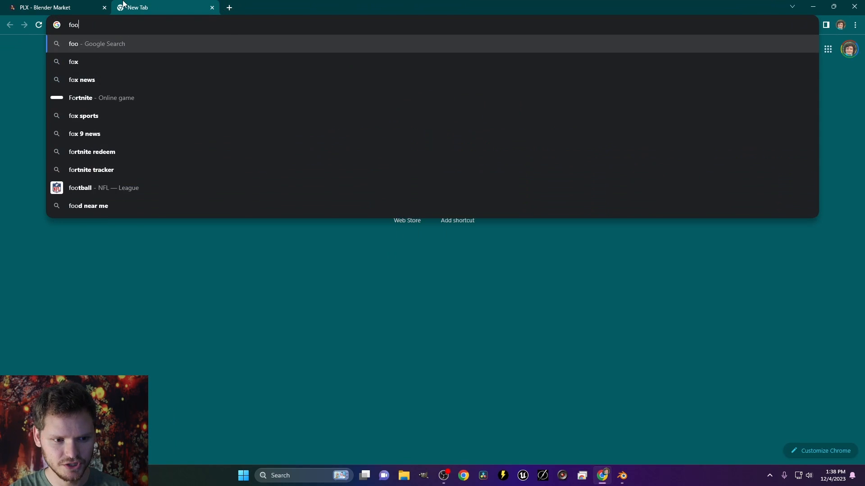
text(tprint)
key(Return)
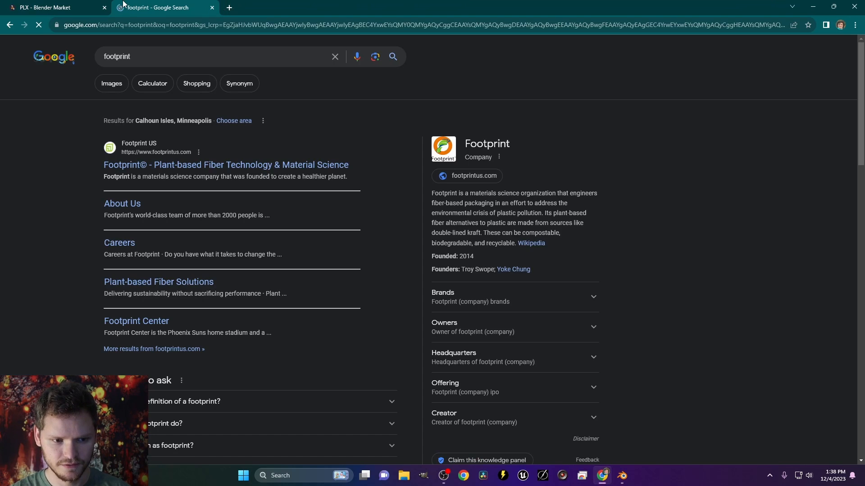
click(119, 83)
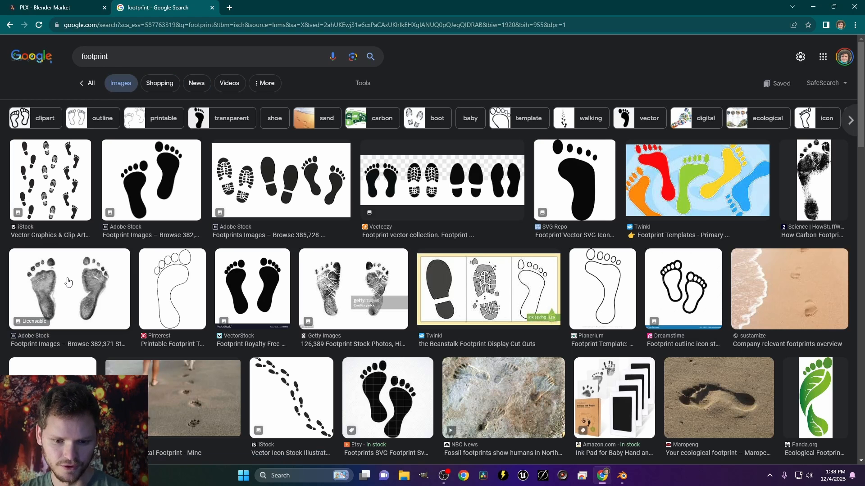
Step: Refine the image search to "footprint boot" and open the preview of Pixabay's single black boot print
click(121, 54)
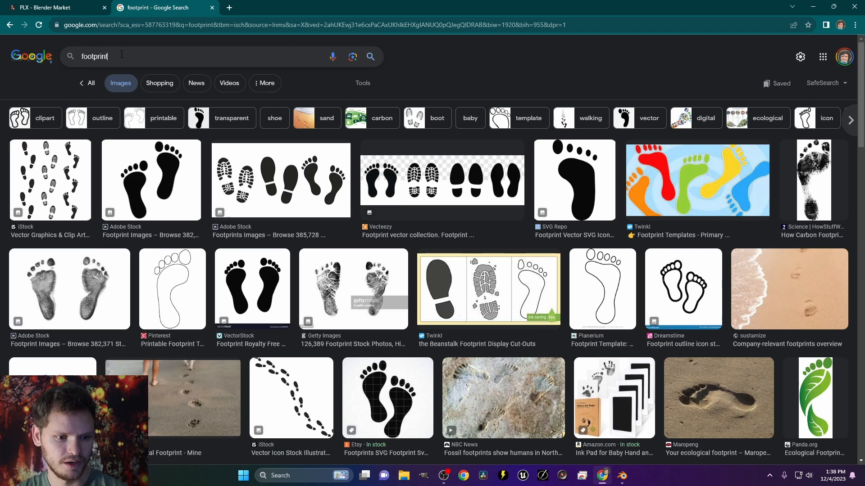
text(boot)
key(Return)
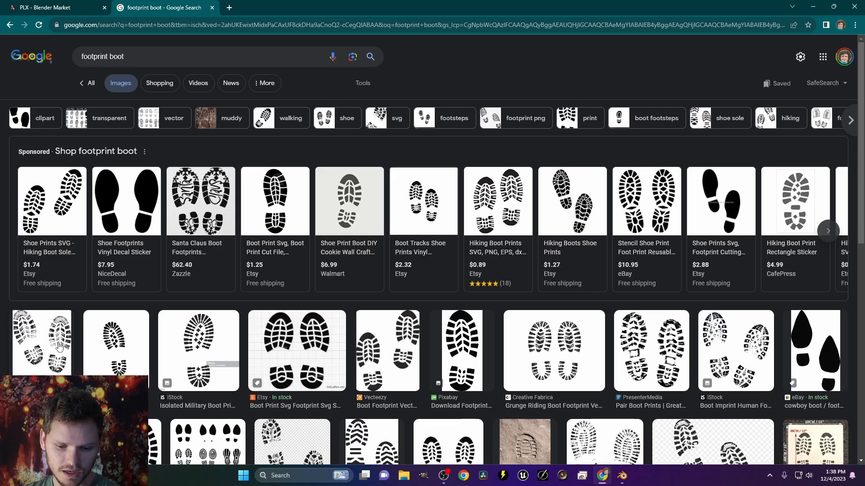
scroll(61, 347, down, 1)
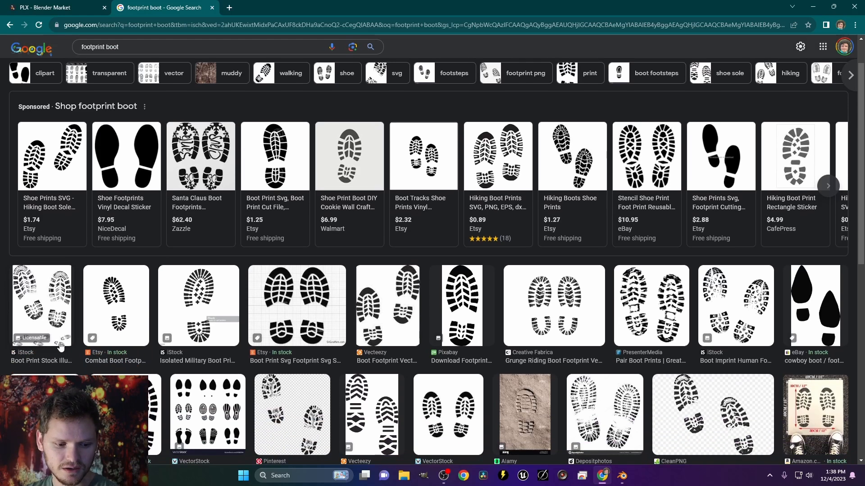
scroll(155, 339, down, 1)
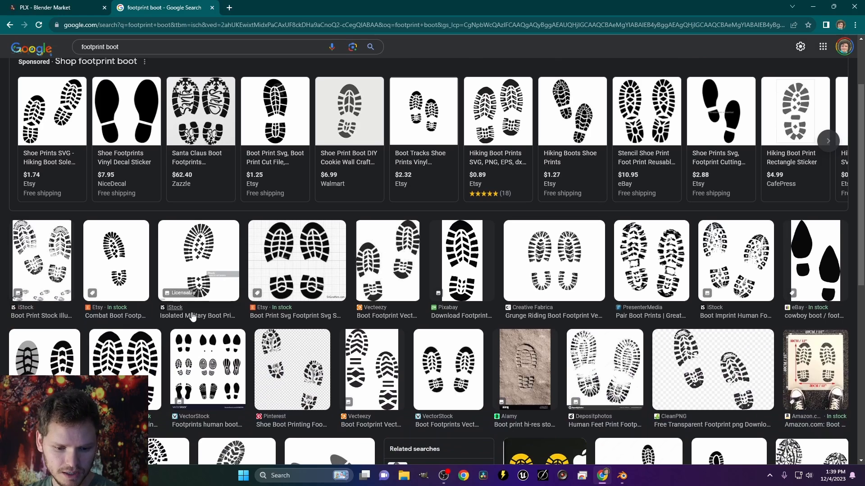
scroll(191, 315, down, 3)
scroll(191, 312, down, 2)
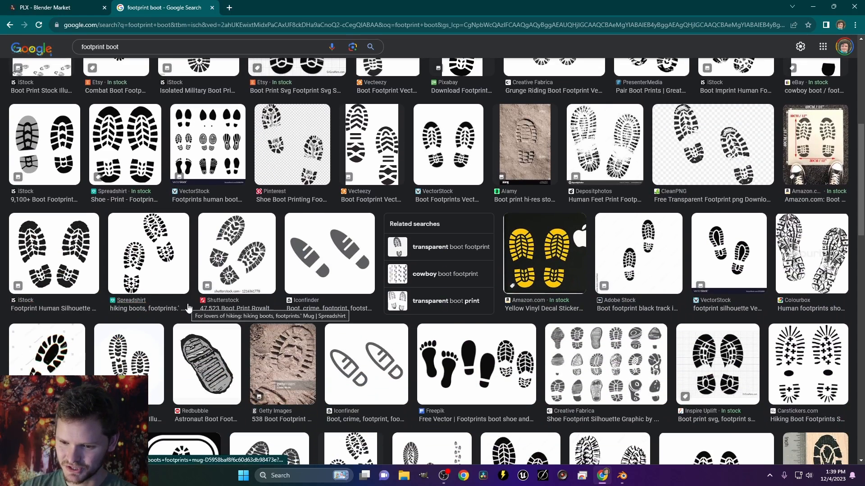
scroll(191, 305, up, 3)
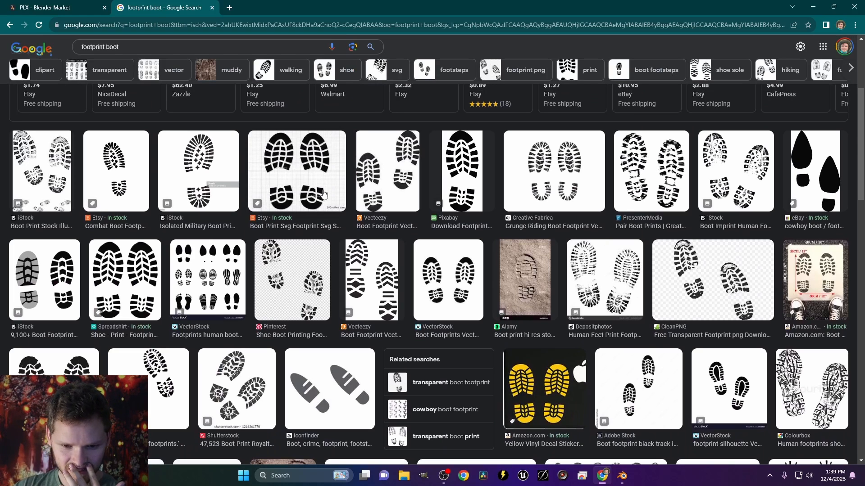
click(459, 185)
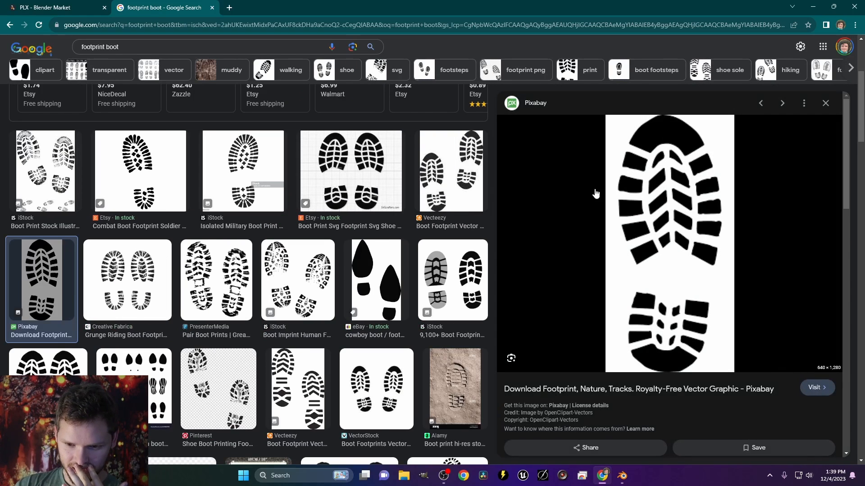
right_click(659, 205)
click(712, 308)
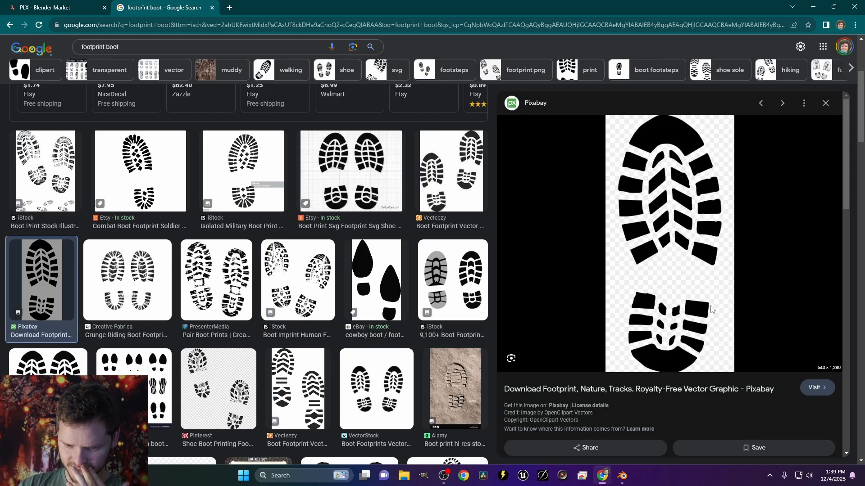
click(401, 227)
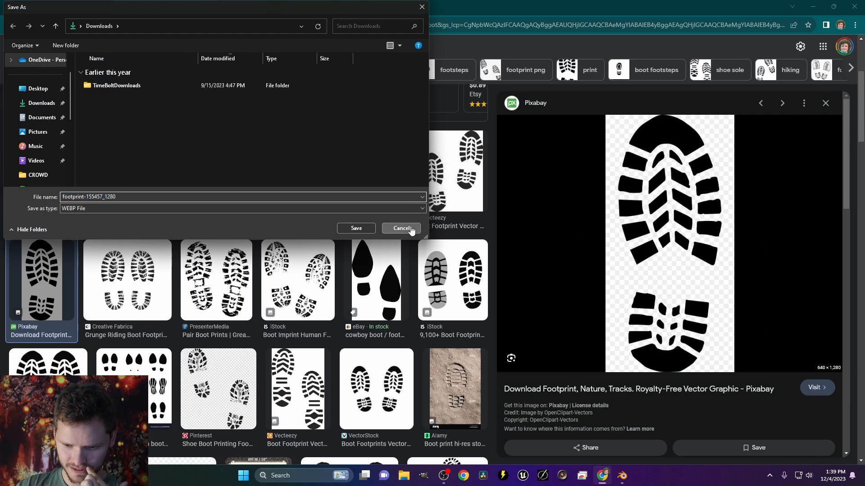
Step: Open the boot print's Pixabay page and download the image as a 960×1920 PNG
click(688, 283)
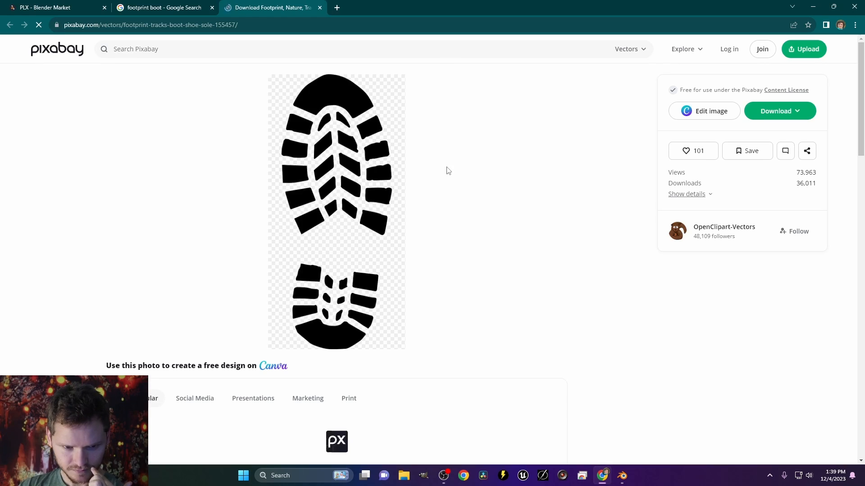
click(783, 115)
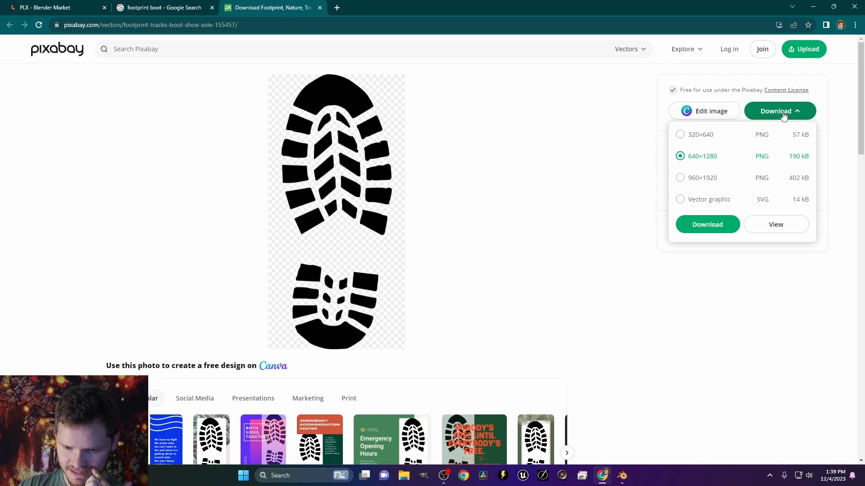
click(694, 186)
click(716, 221)
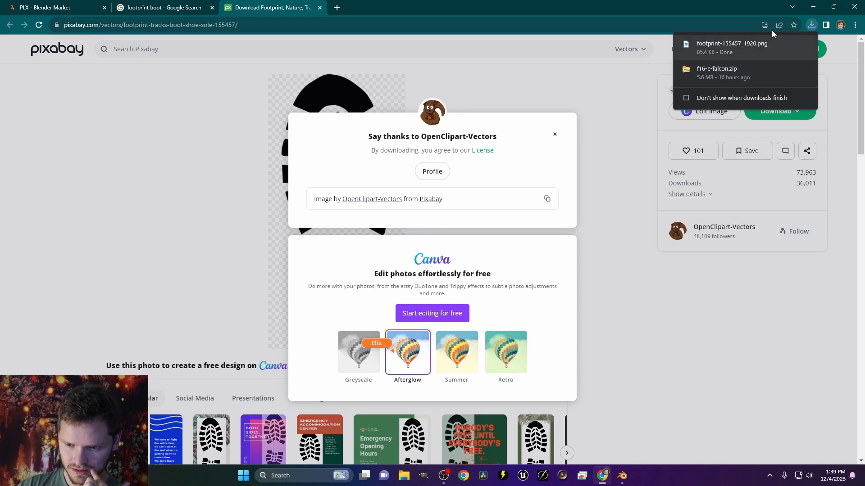
Step: Show the downloaded footprint-155457_1920.png in its folder and move it to an empty area of the desktop
double_click(807, 7)
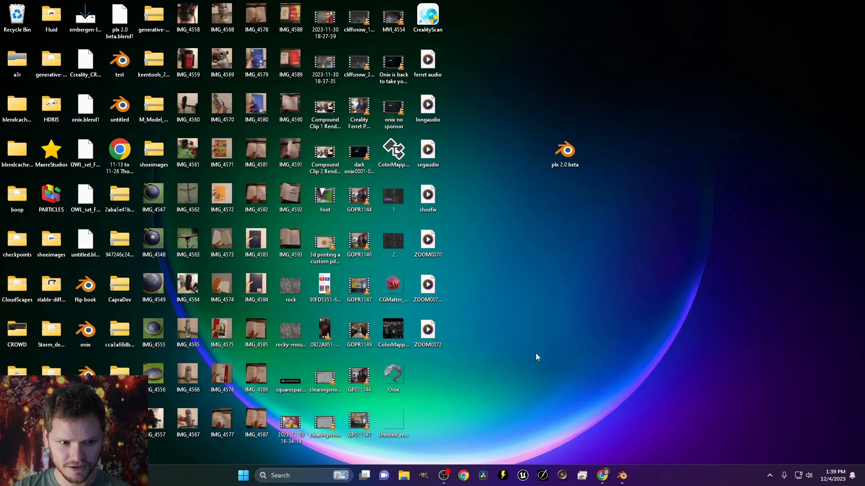
click(603, 475)
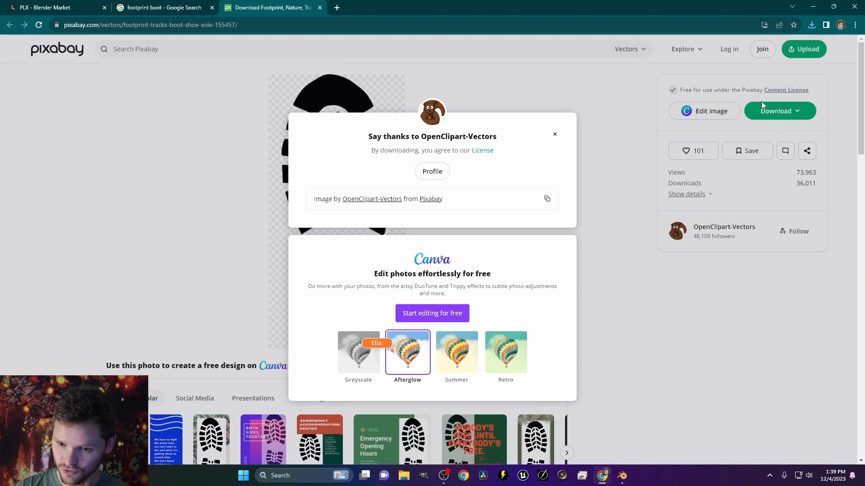
click(812, 24)
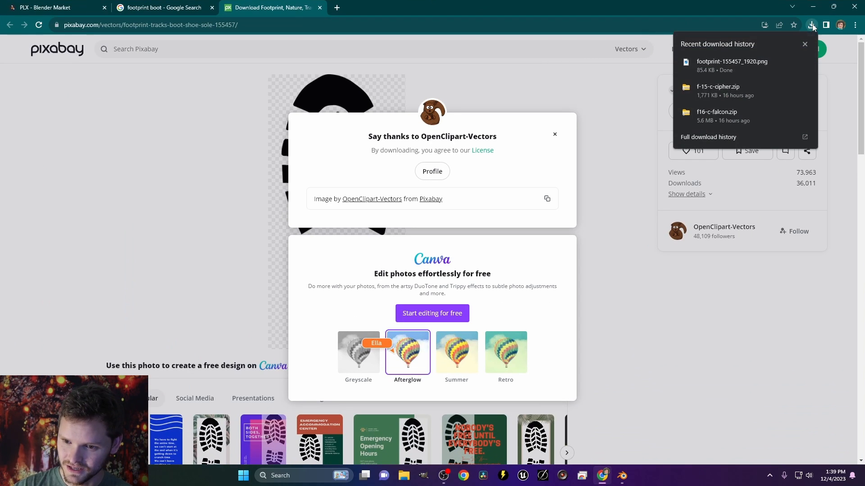
right_click(758, 70)
click(709, 101)
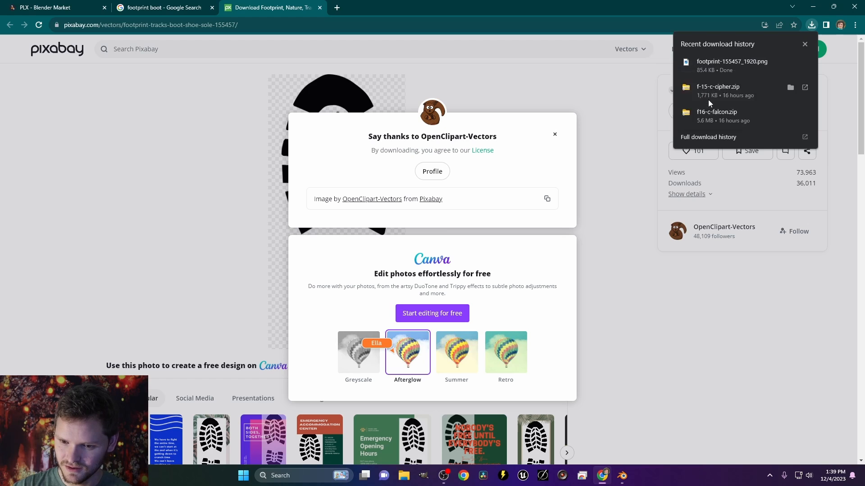
click(778, 12)
click(814, 6)
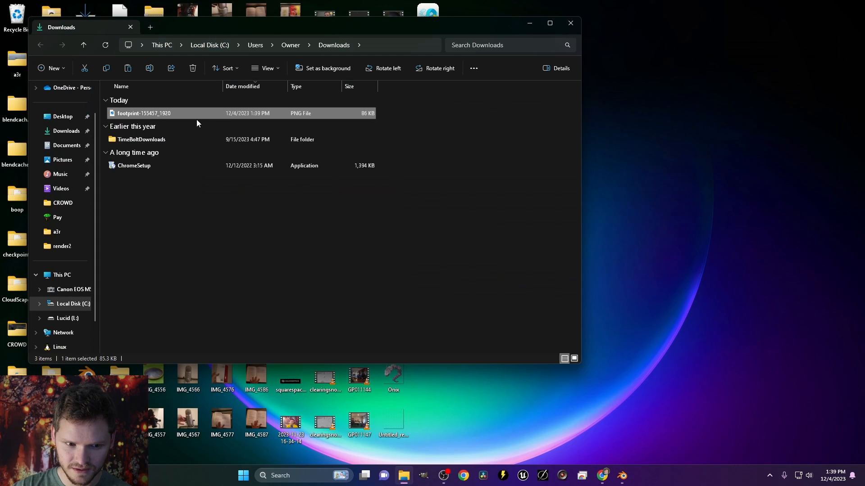
drag(157, 116, 696, 169)
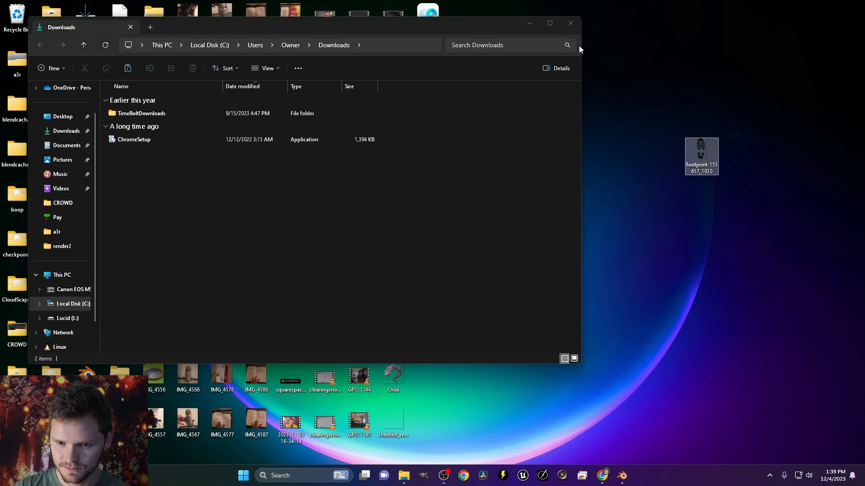
click(570, 23)
Step: Preview the downloaded footprint image, close the viewer and launch GIMP 2.10.32
double_click(701, 149)
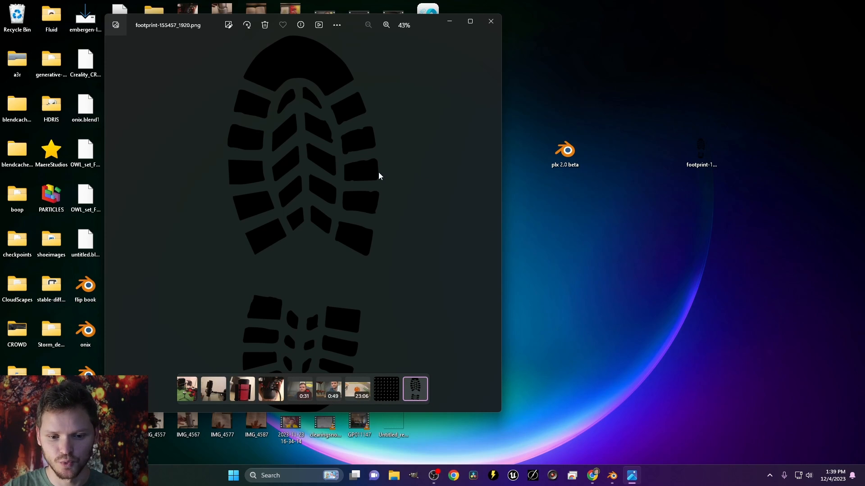
click(489, 21)
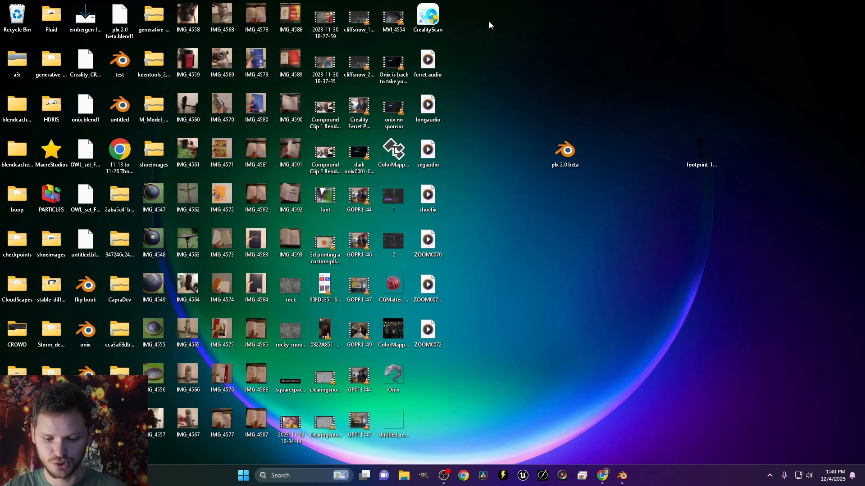
key(super)
text(gimp)
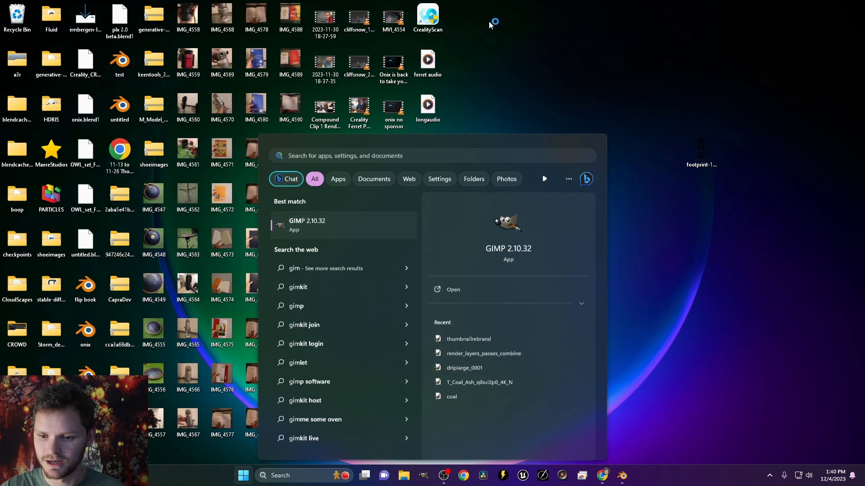
key(Return)
Step: Open footprint-155457_1920.png from the desktop as an image in GIMP
drag(696, 155, 836, 25)
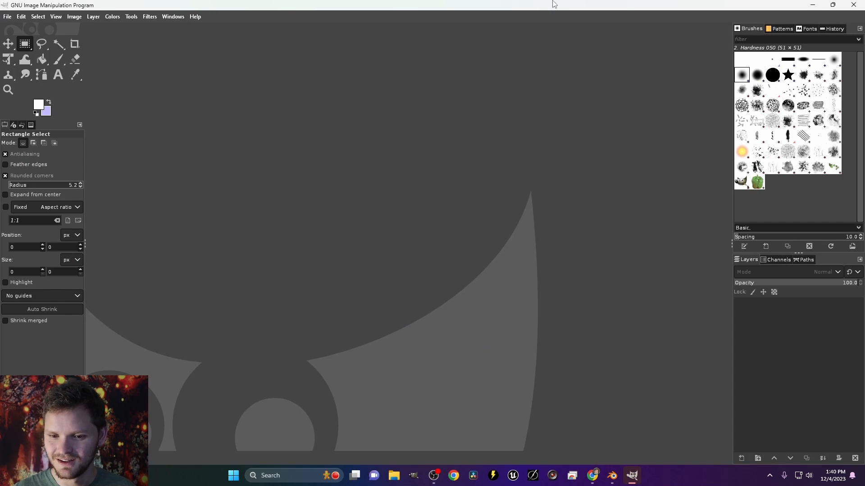
drag(553, 4, 473, 1)
ctrl+scroll(429, 168, up, 1)
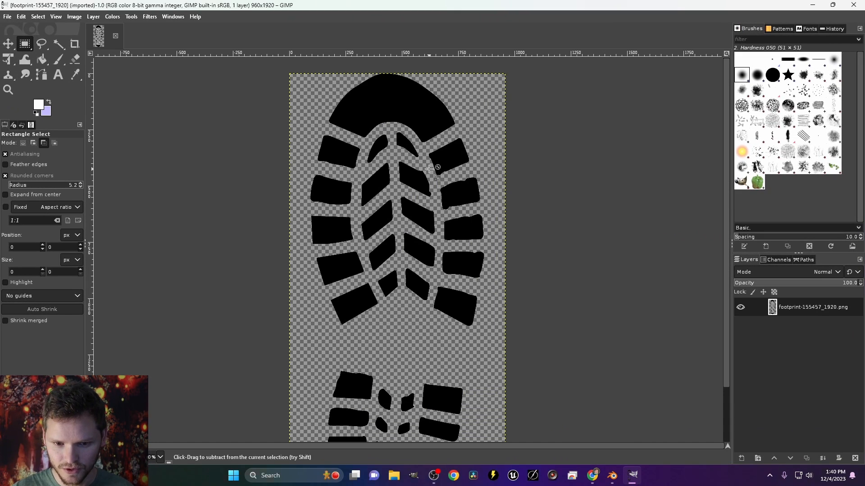
ctrl+scroll(429, 169, down, 1)
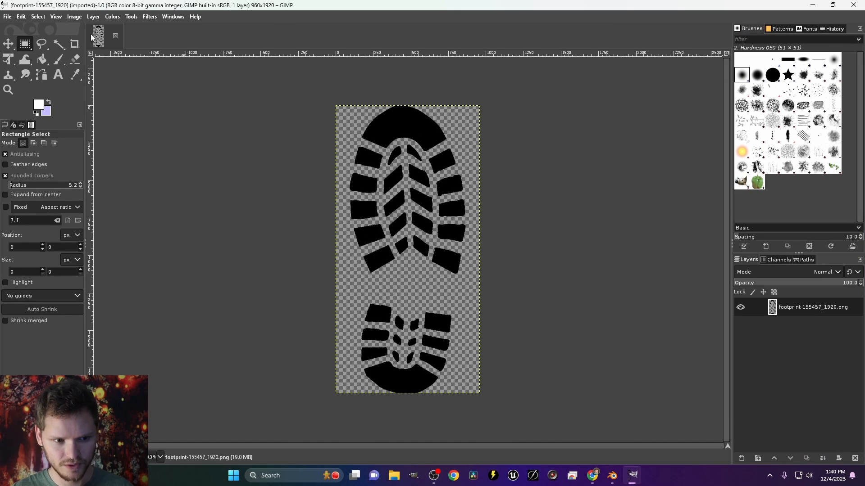
Step: Try widening the canvas to 1100 px, check the toe edge of the print, and undo the resize
click(76, 17)
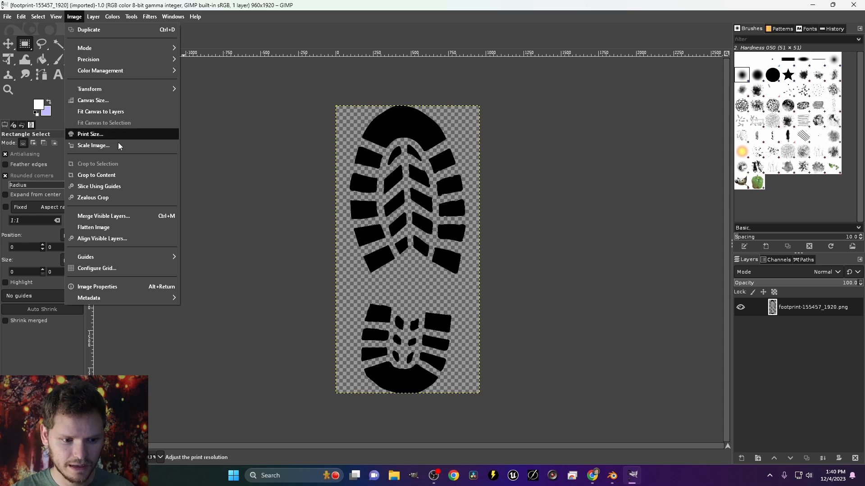
click(103, 105)
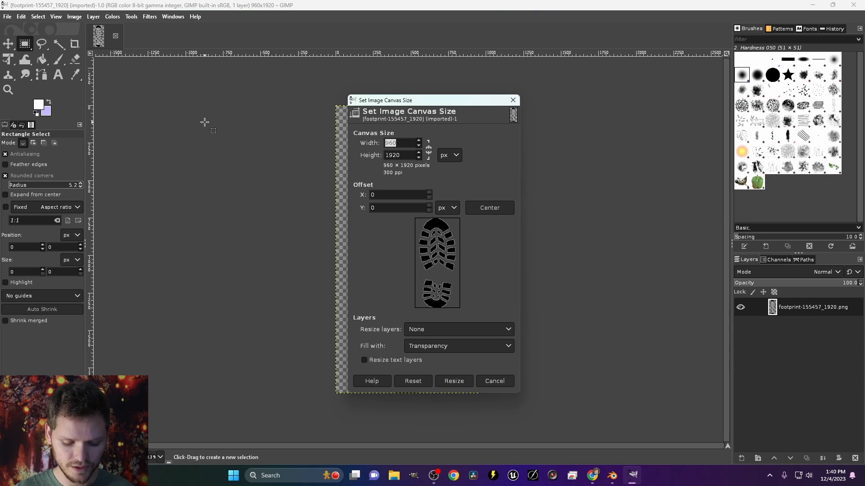
text(1100)
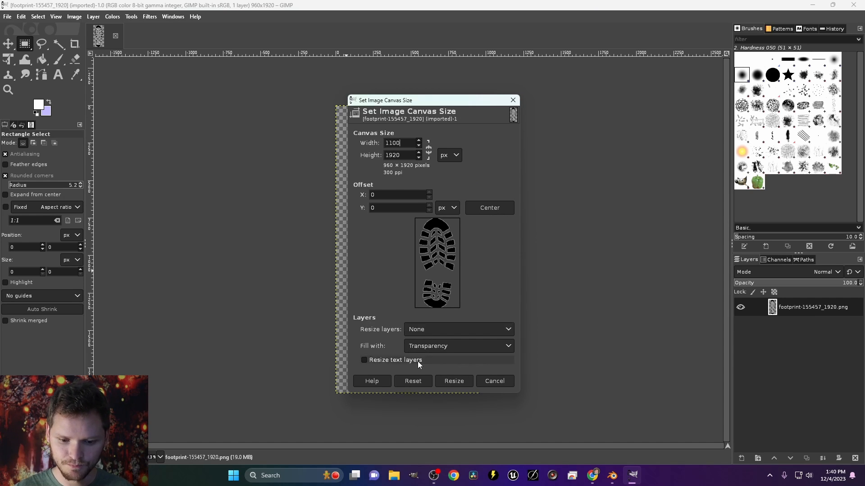
click(454, 381)
middle_drag(415, 135, 419, 167)
ctrl+scroll(414, 123, up, 4)
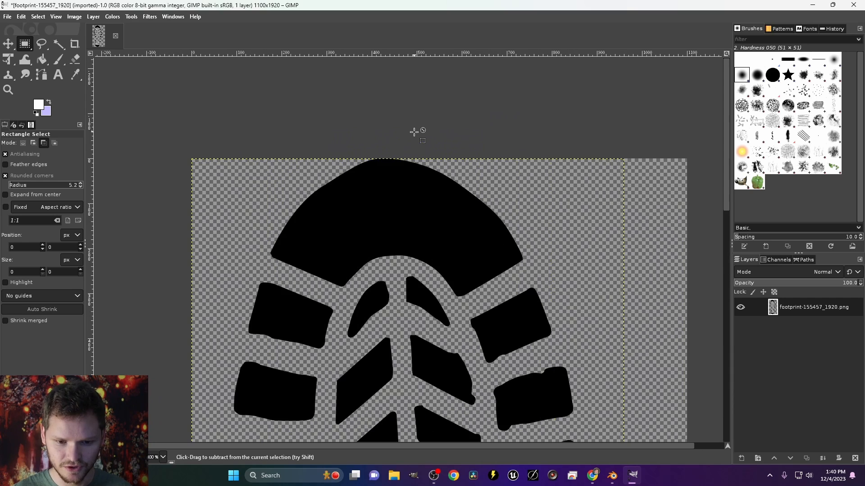
drag(324, 188, 403, 132)
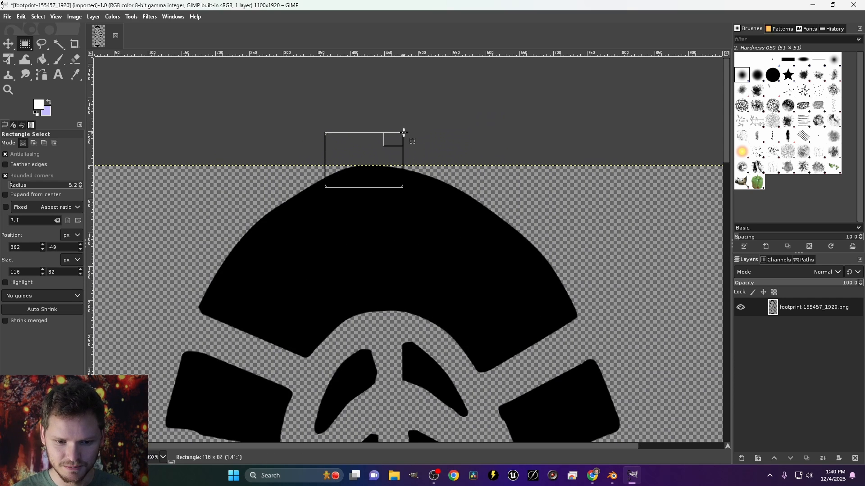
click(494, 155)
scroll(492, 155, down, 5)
ctrl+scroll(492, 155, down, 4)
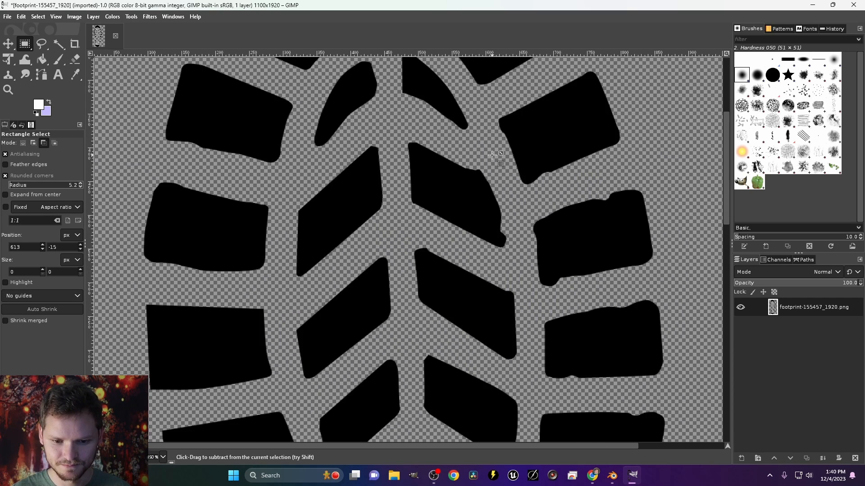
key(ctrl+z)
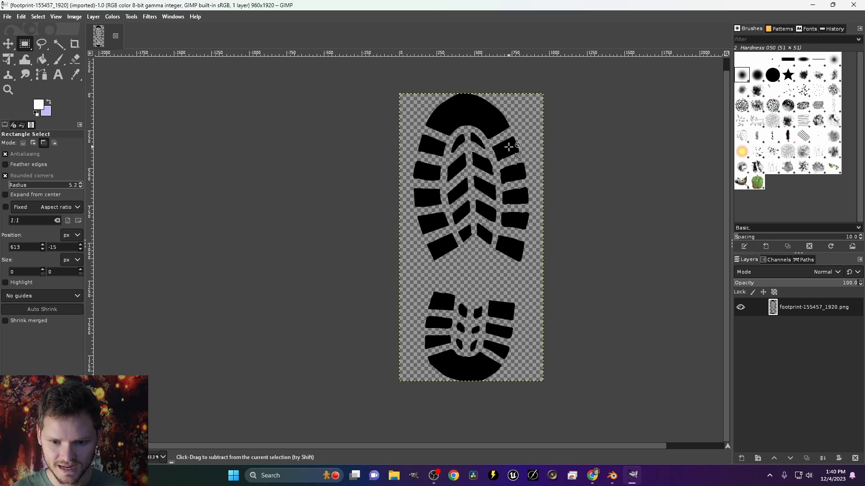
Step: Set the canvas height to 2200 px and resize the canvas
click(74, 16)
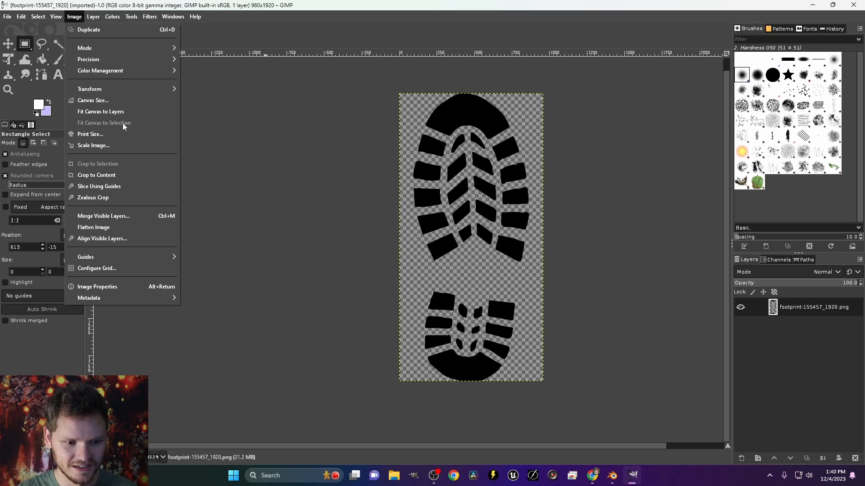
click(93, 100)
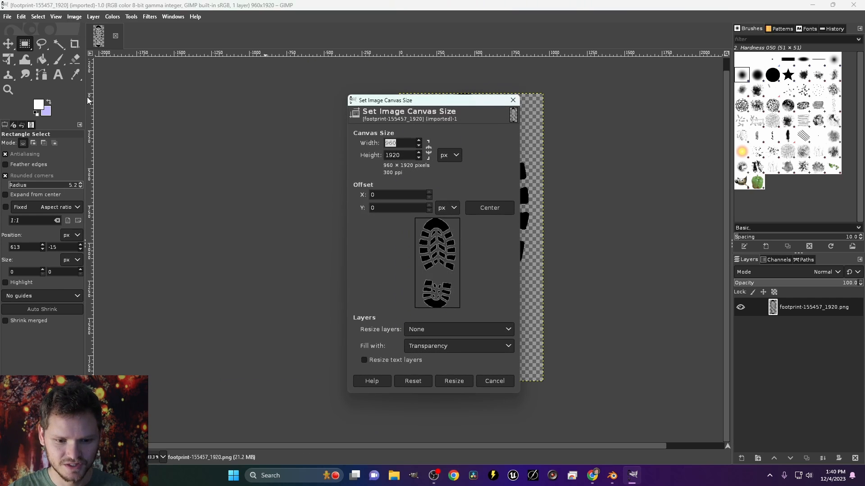
double_click(409, 157)
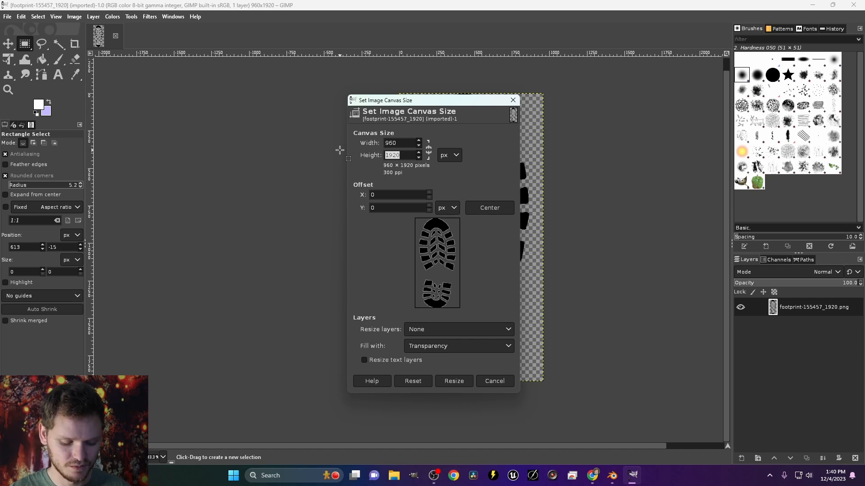
text(2)
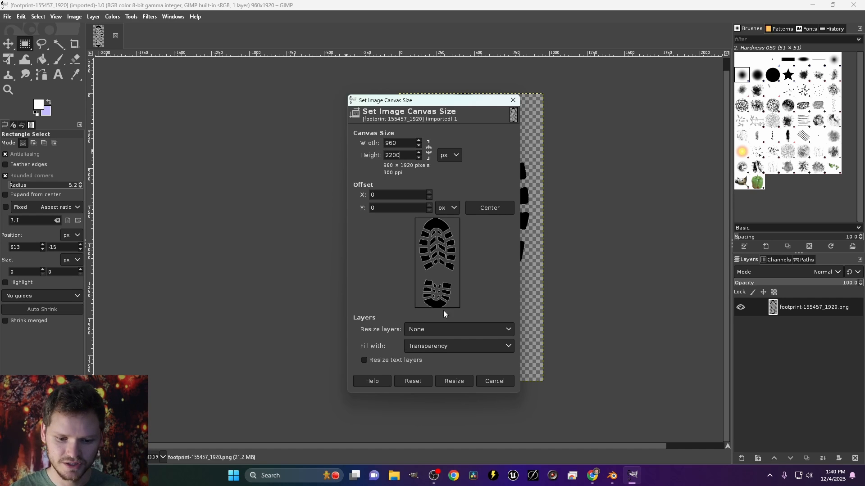
text(200)
click(457, 385)
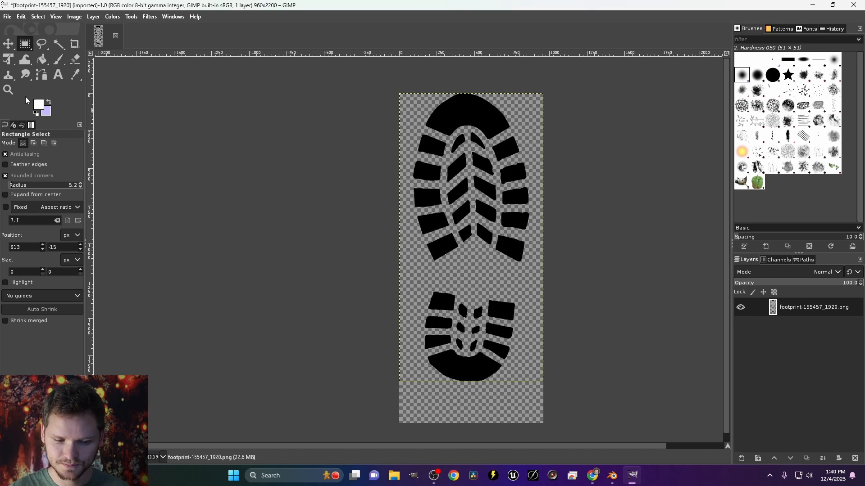
Step: Move the footprint layer straight down about 138 px so it sits vertically centred on the canvas
click(8, 44)
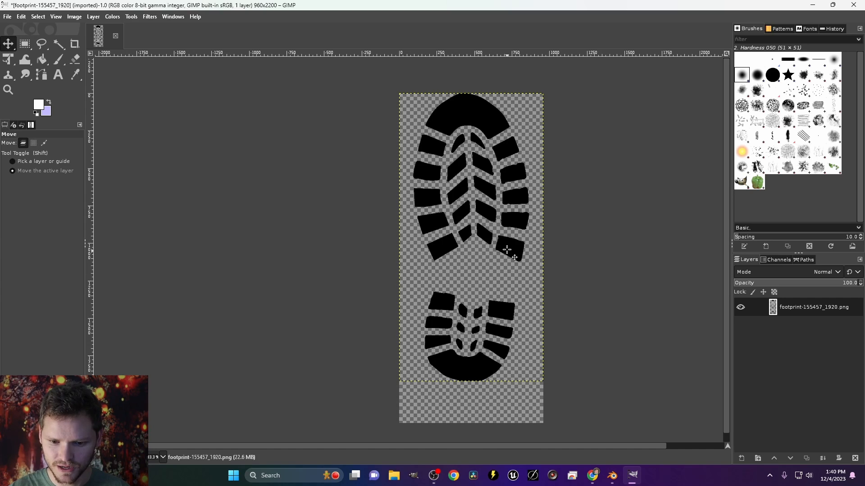
drag(508, 247, 511, 269)
drag(512, 269, 512, 269)
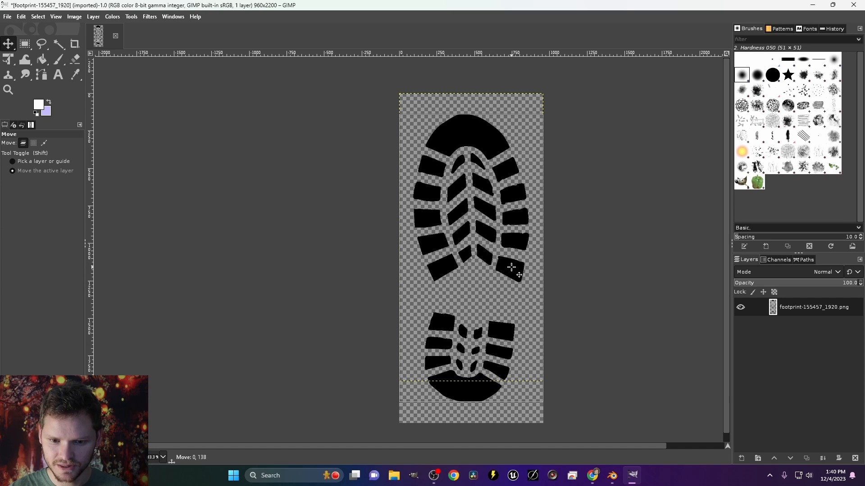
click(150, 16)
mouse_move(204, 81)
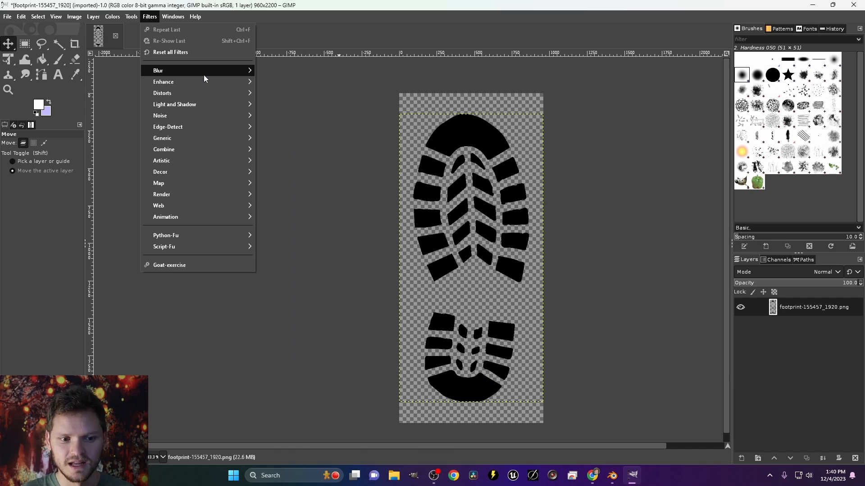
click(272, 84)
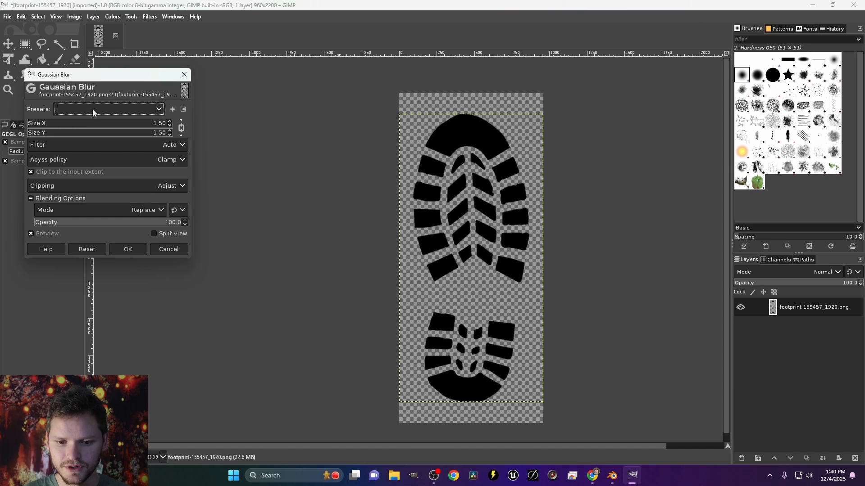
click(168, 249)
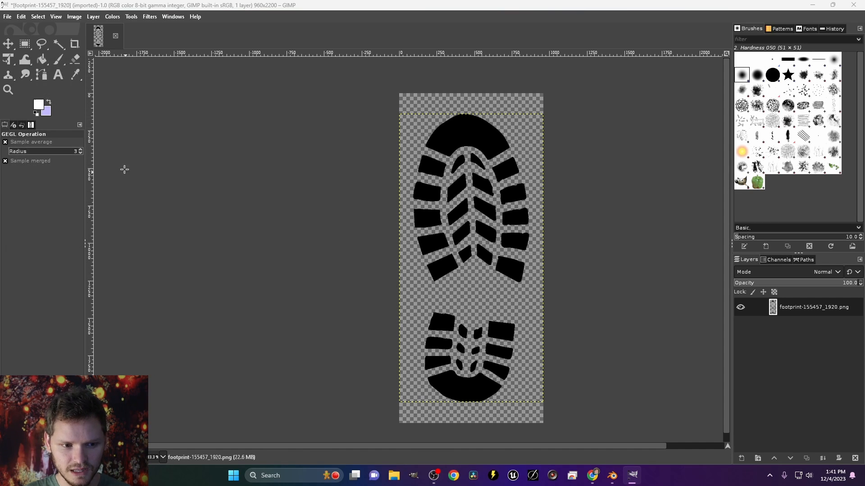
Step: Expand the footprint layer to the image size and apply a Gaussian Blur of about 18.58 in both X and Y
click(93, 18)
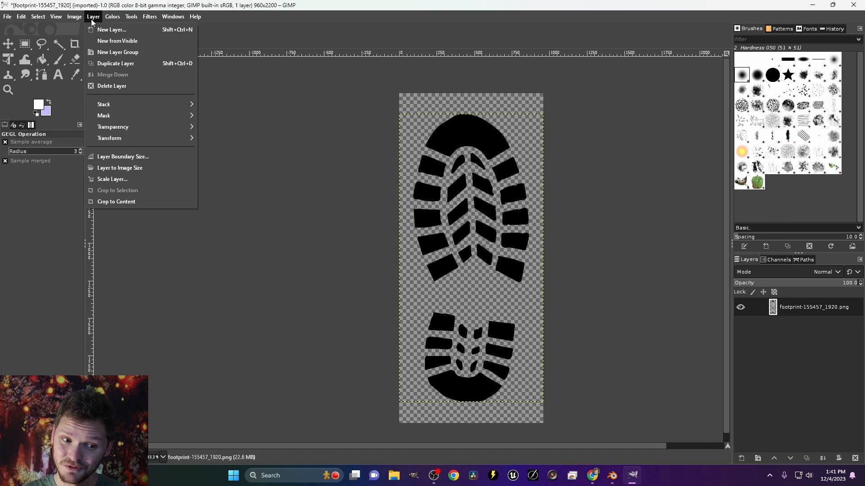
click(121, 168)
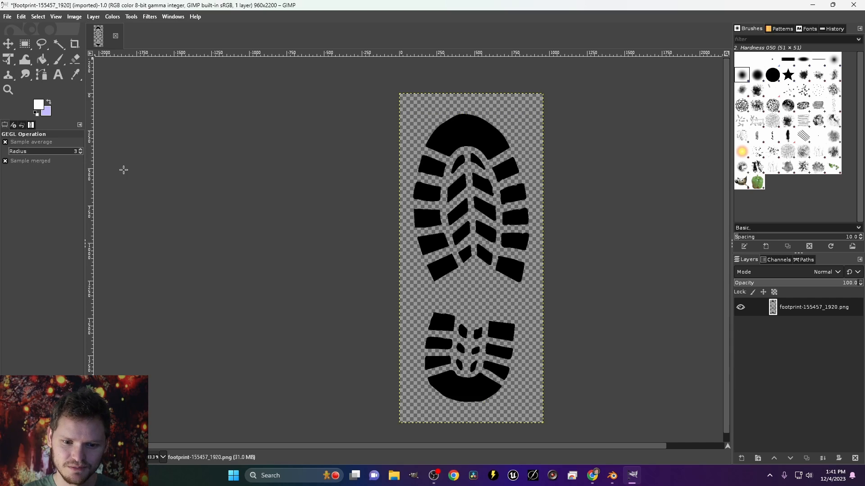
click(150, 16)
click(156, 40)
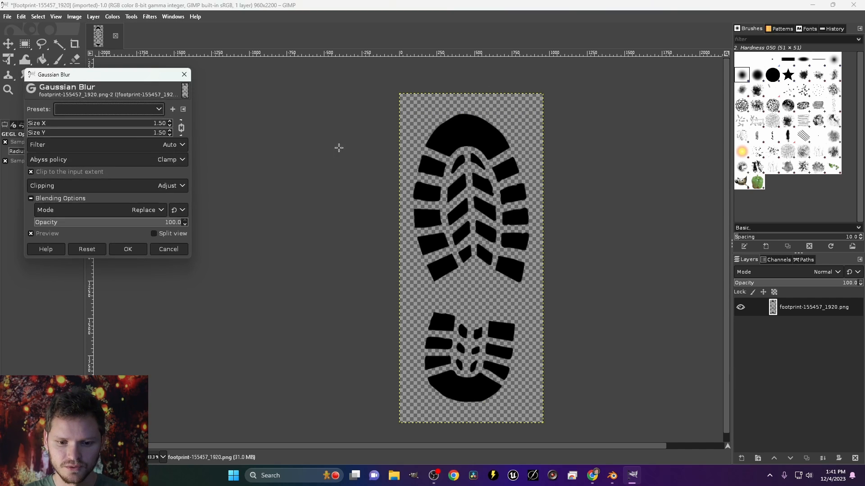
click(61, 122)
drag(61, 123, 53, 123)
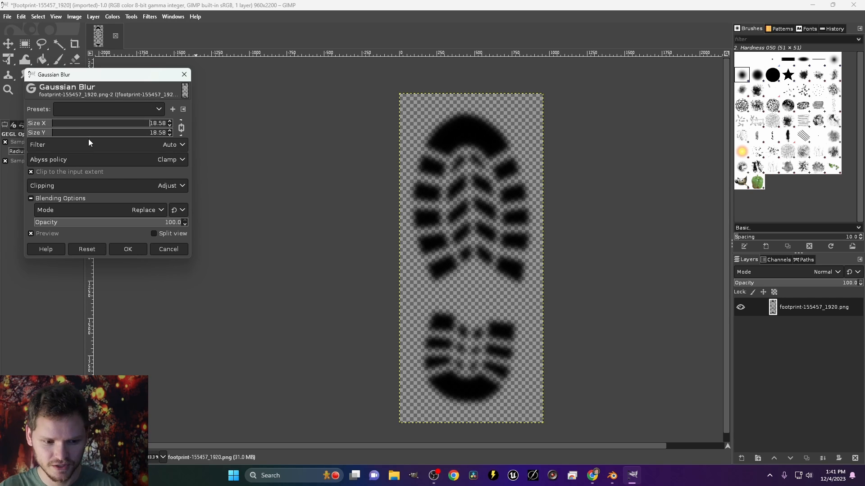
click(128, 249)
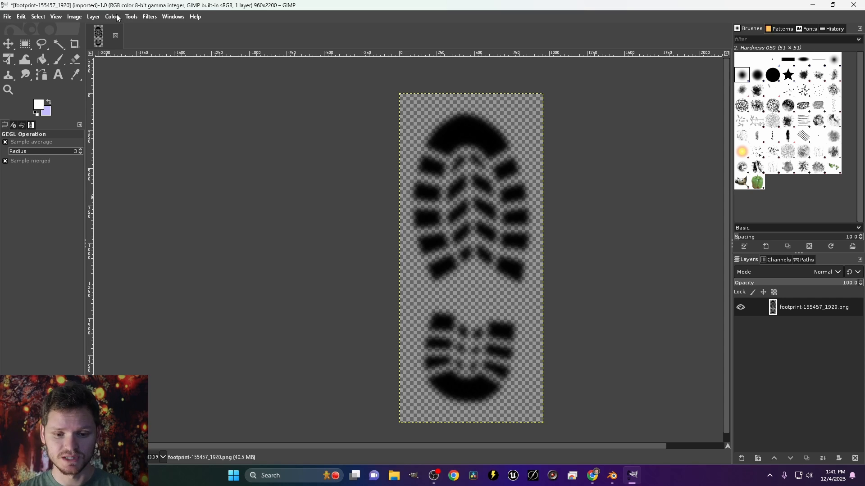
Step: Try resizing the canvas to 2200 px wide with width and height linked, and undo the resize
click(74, 16)
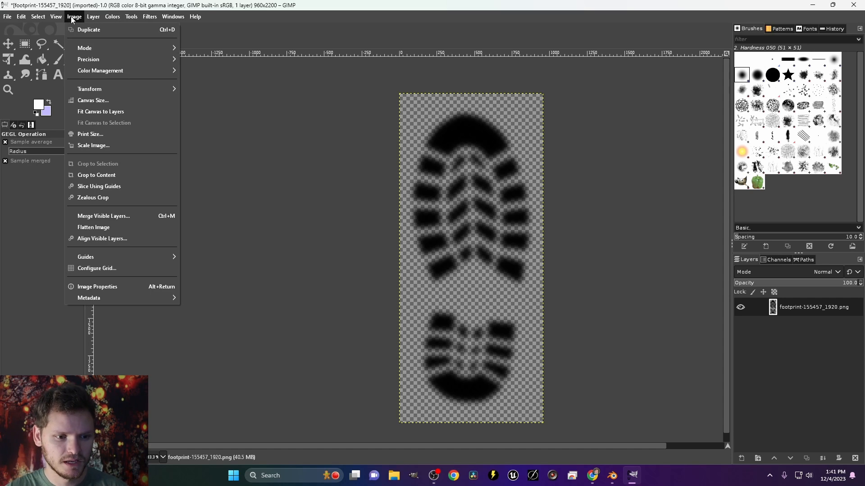
click(93, 100)
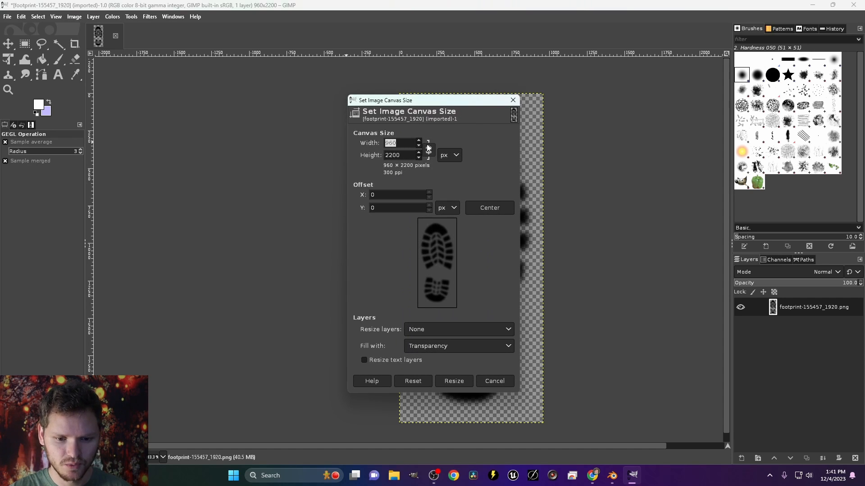
click(426, 154)
drag(399, 143, 369, 142)
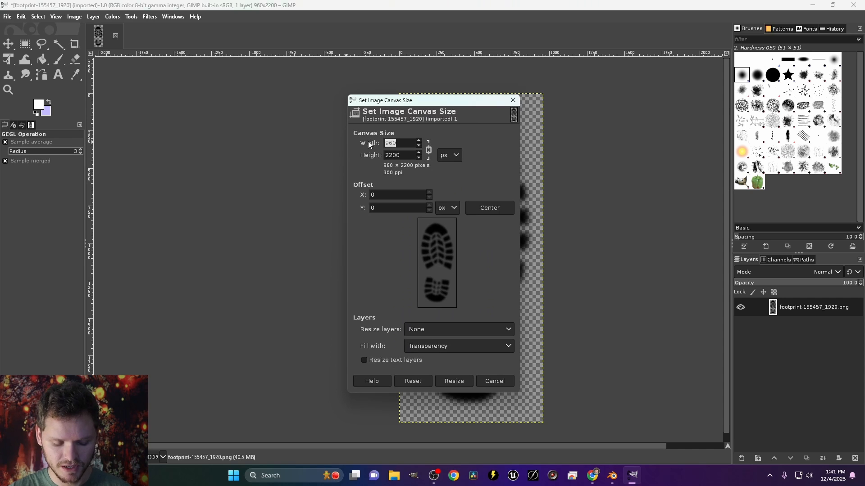
text(2200)
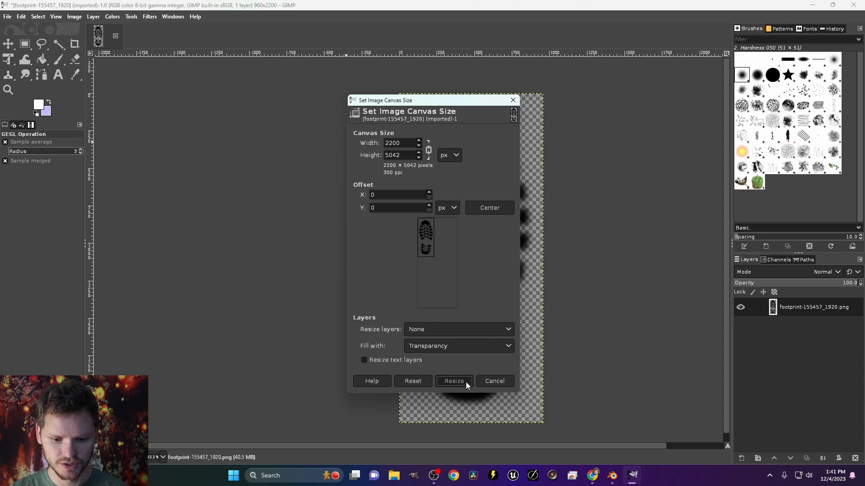
click(464, 382)
scroll(499, 336, down, 5)
ctrl+scroll(255, 232, down, 2)
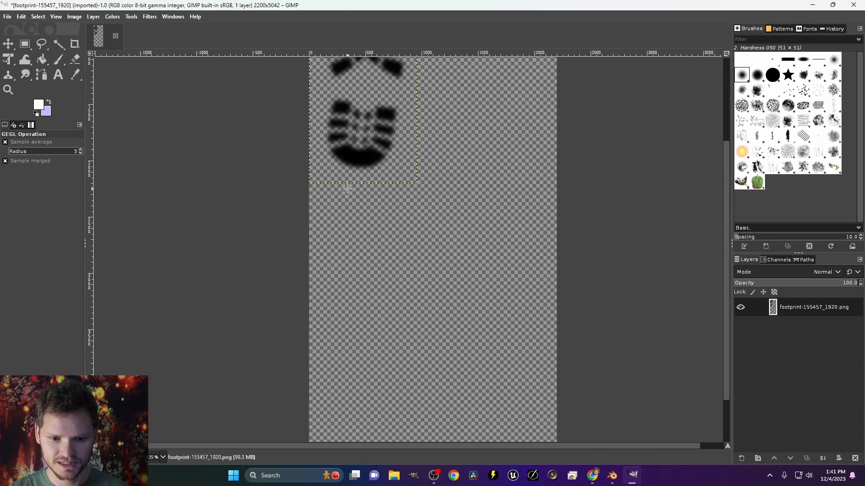
scroll(350, 203, up, 2)
key(ctrl+z)
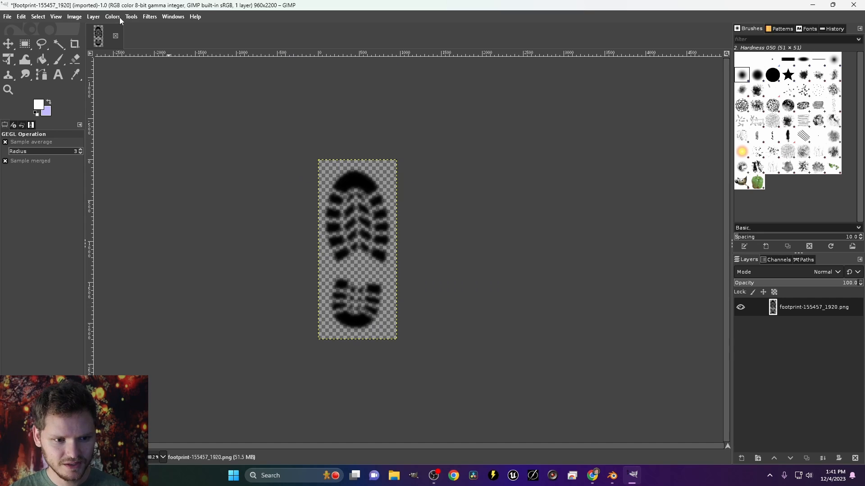
Step: Resize the canvas to 2200 × 2200 px with the width and height unlinked
click(74, 16)
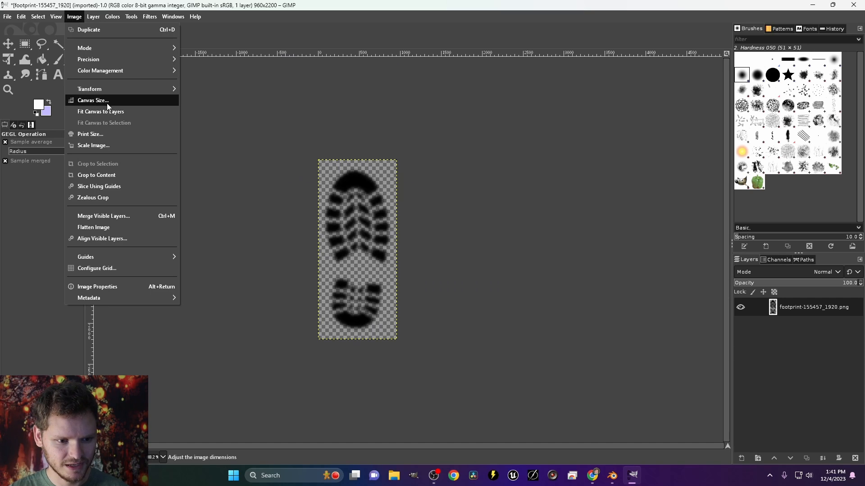
click(101, 98)
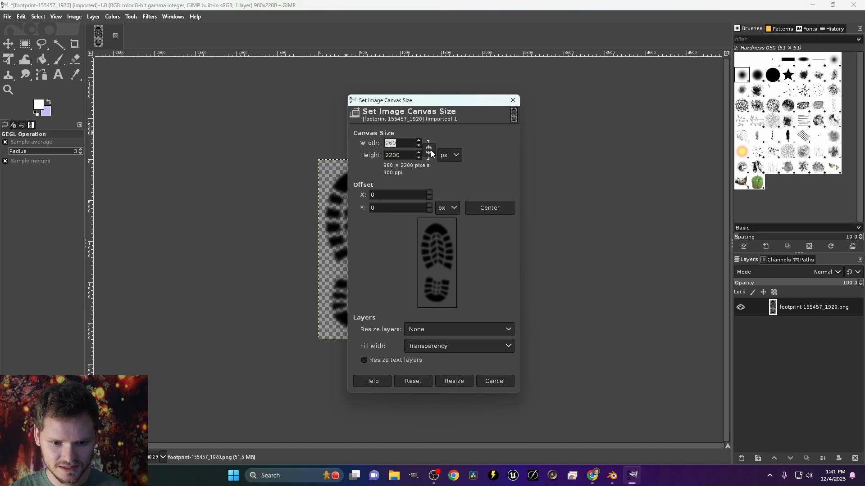
click(431, 150)
double_click(406, 144)
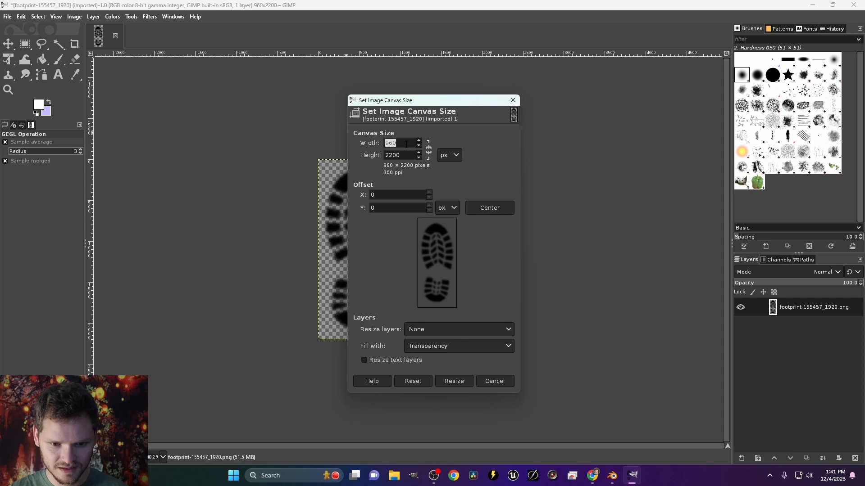
text(2200)
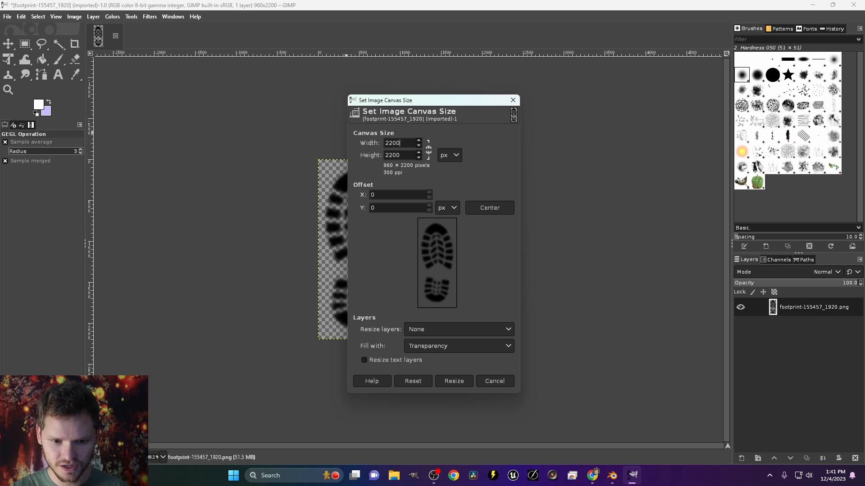
click(409, 155)
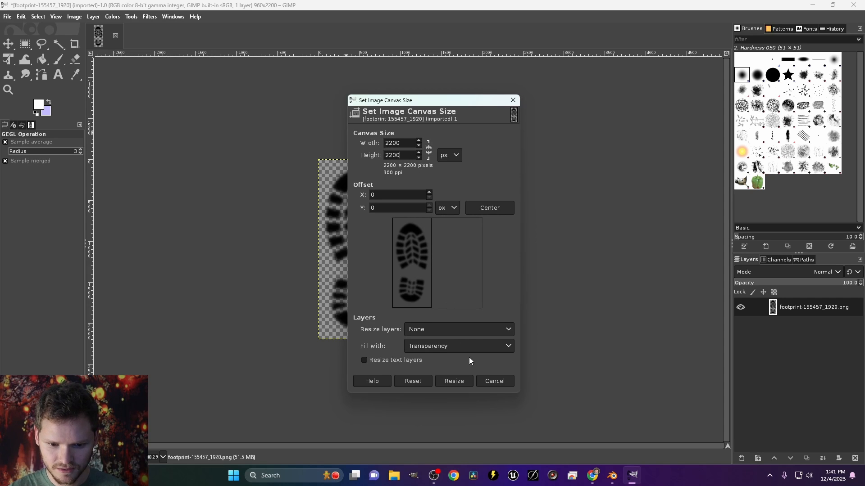
click(454, 381)
Step: Move the footprint layer sideways so it sits horizontally centred on the square canvas
click(8, 43)
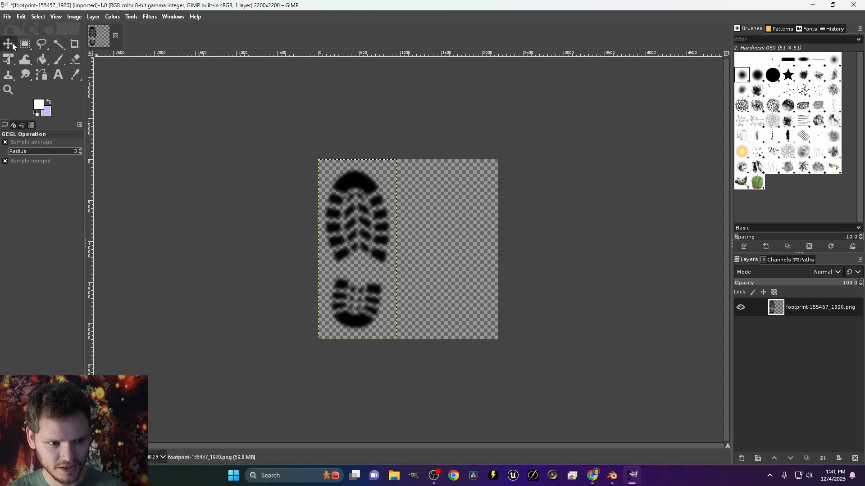
ctrl+scroll(333, 212, up, 1)
drag(395, 238, 467, 238)
drag(463, 228, 462, 236)
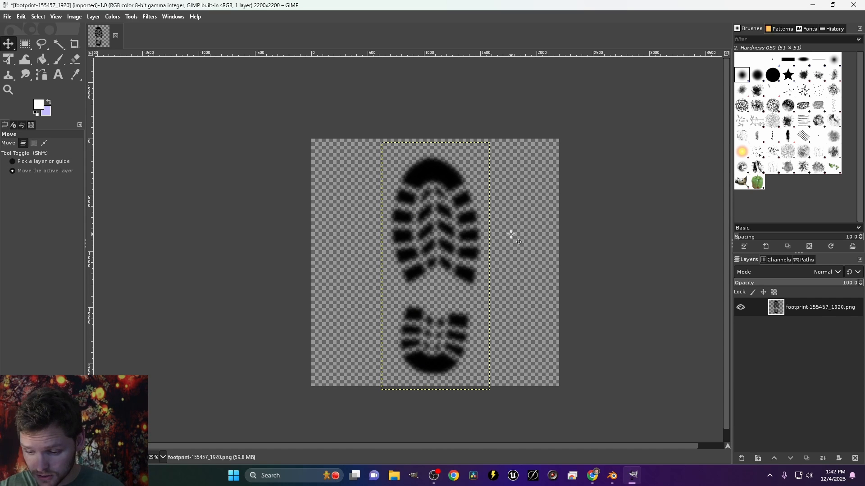
Step: Export the image to the Desktop as footprintheightmap.png with the default PNG options
click(7, 18)
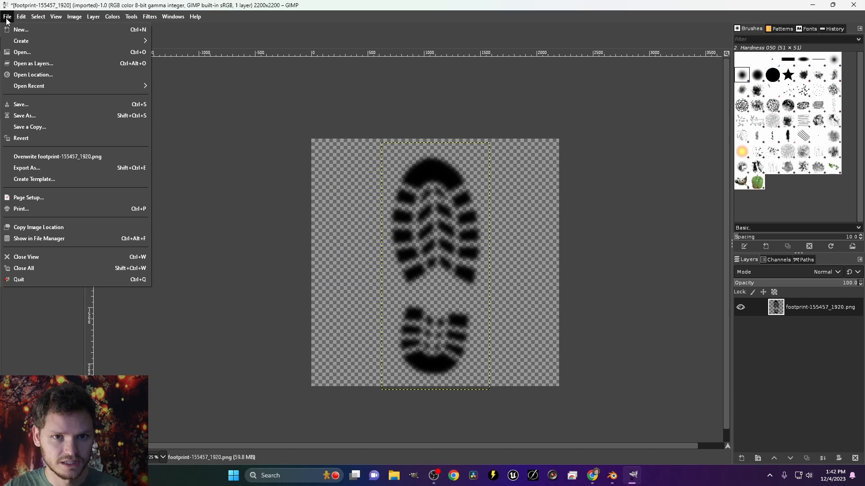
click(49, 168)
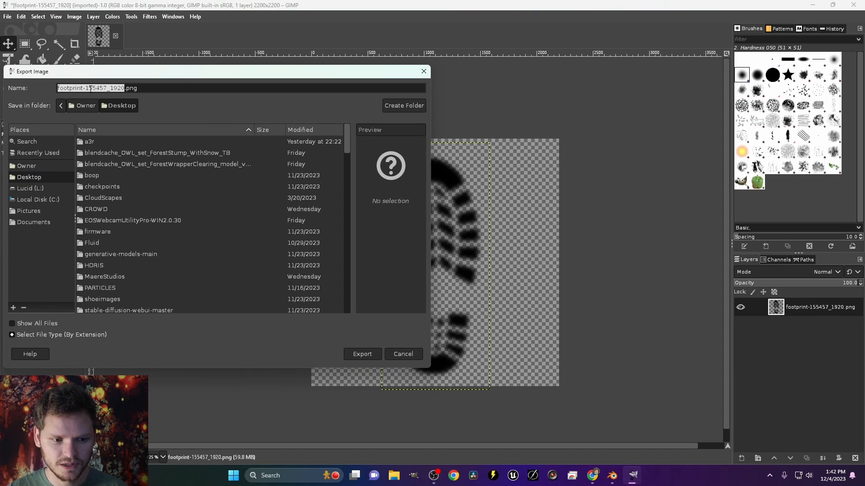
text(footprintheig)
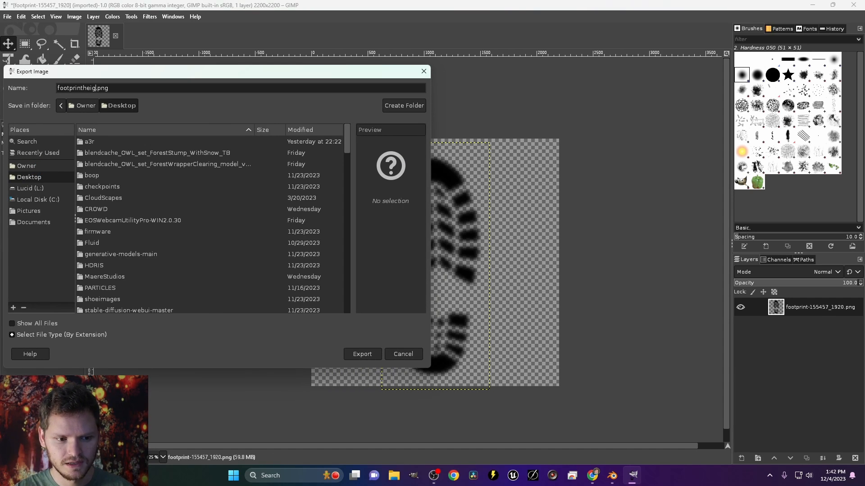
text(htmap)
key(Return)
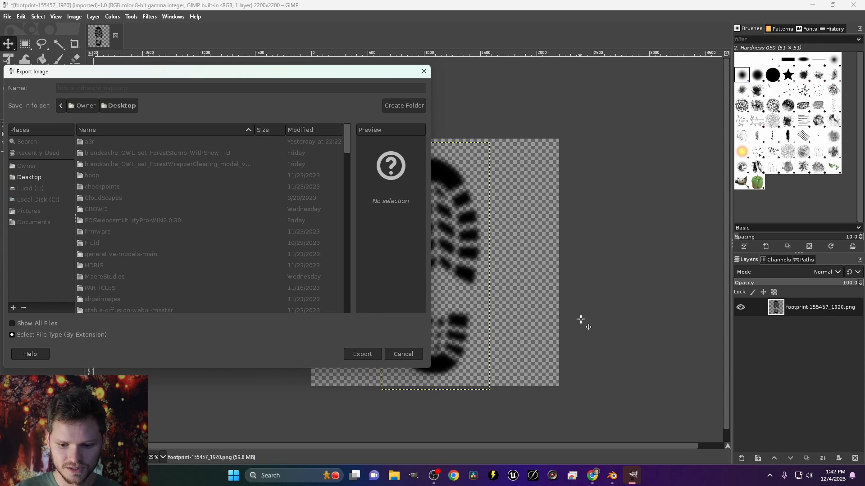
mouse_move(632, 474)
click(676, 431)
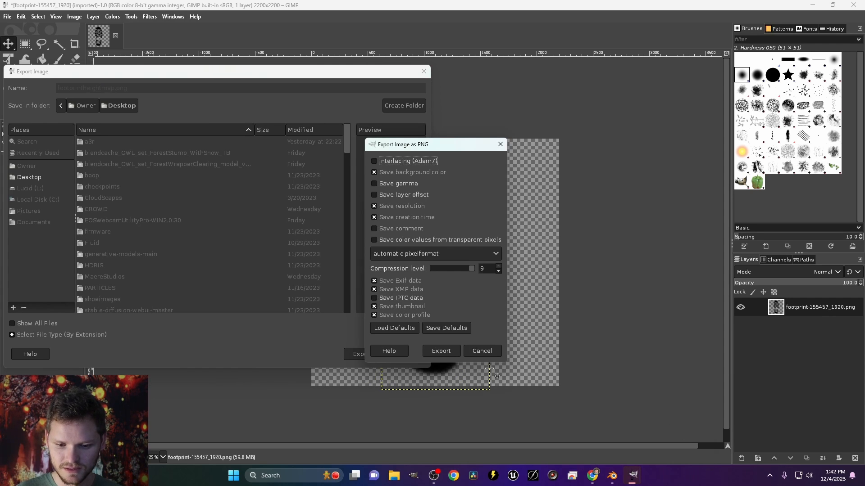
click(441, 351)
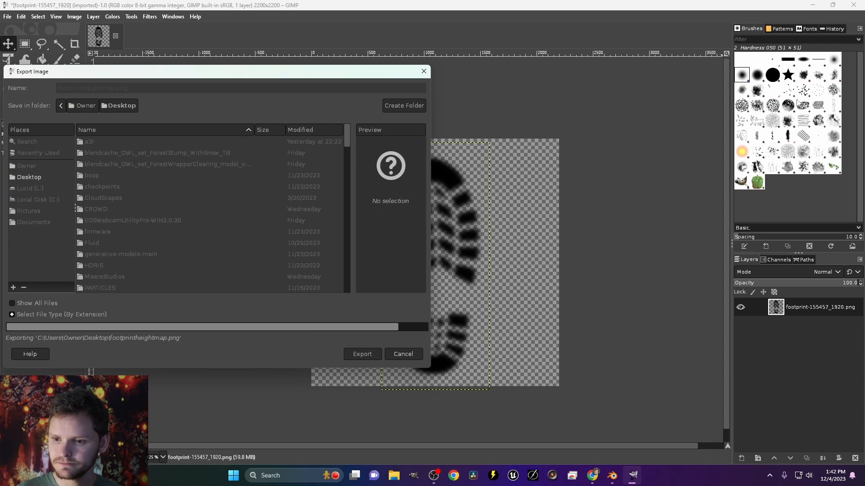
Step: Switch to Blender and leave the PLX node group for the top level of Material.001
click(813, 4)
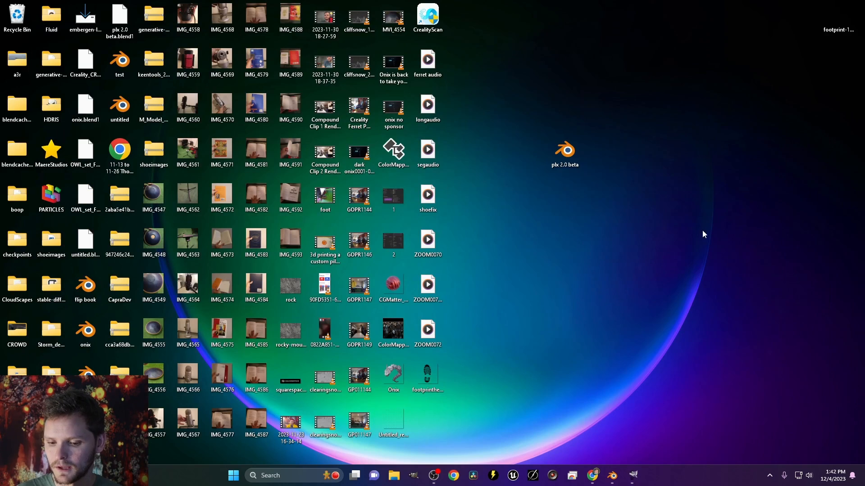
click(612, 475)
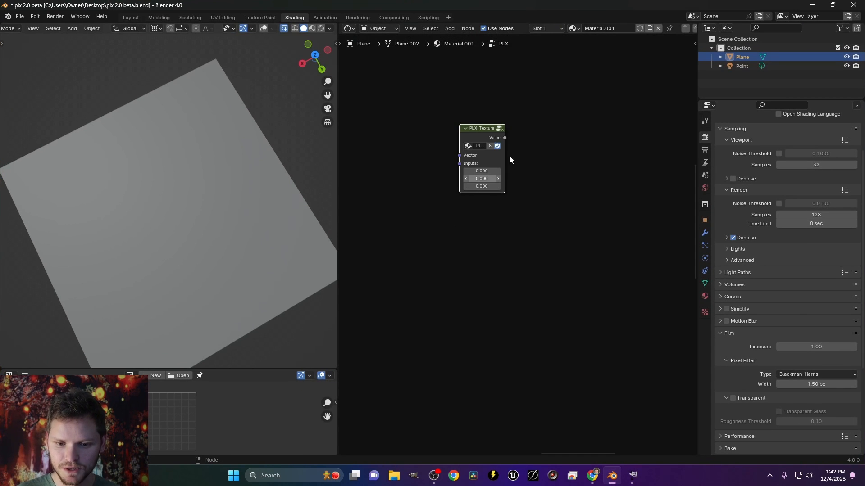
scroll(646, 29, down, 2)
scroll(648, 28, down, 1)
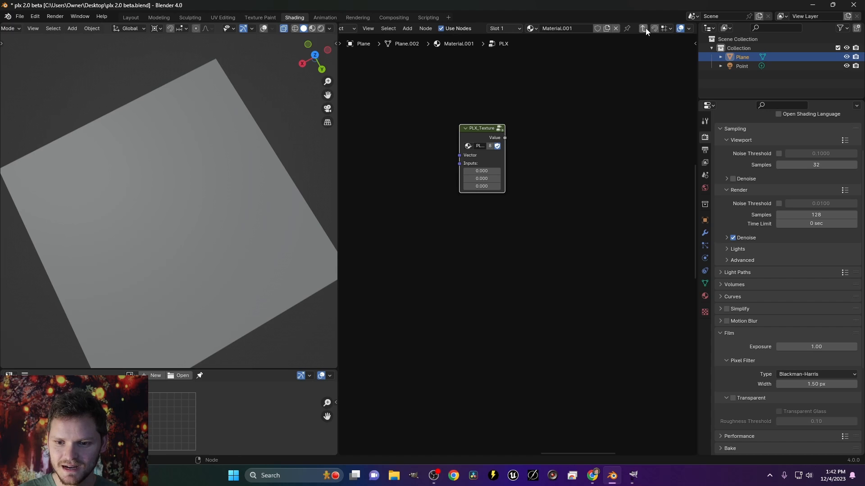
click(645, 28)
scroll(608, 201, down, 2)
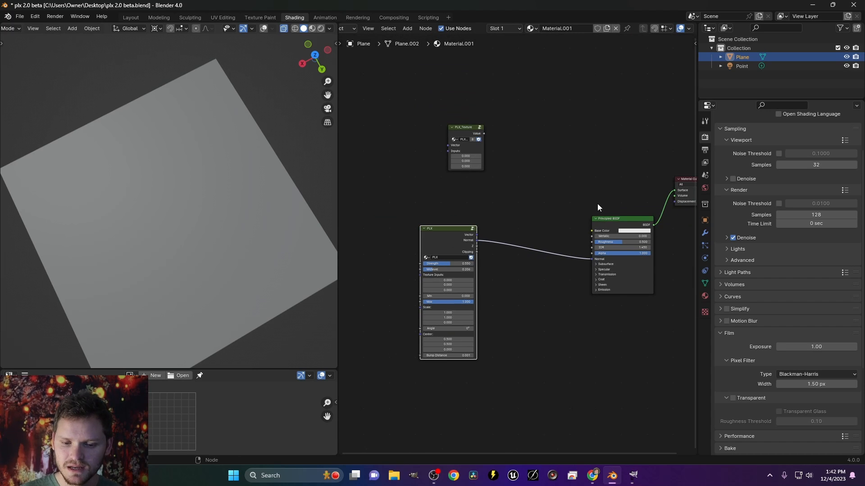
scroll(439, 225, up, 2)
drag(423, 223, 444, 207)
middle_drag(440, 251, 491, 223)
Step: Enter the PLX node group and examine its internal node network from the inputs to the group output
key(Tab)
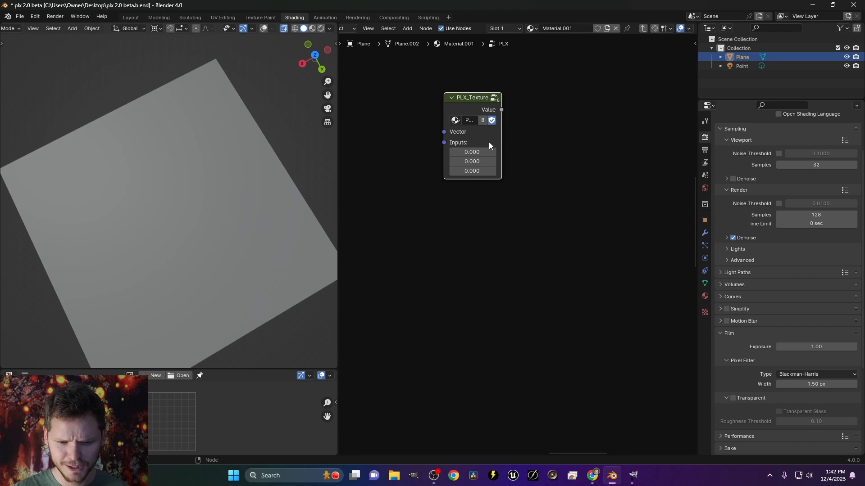
scroll(489, 141, down, 20)
middle_drag(443, 274, 576, 213)
scroll(512, 305, up, 2)
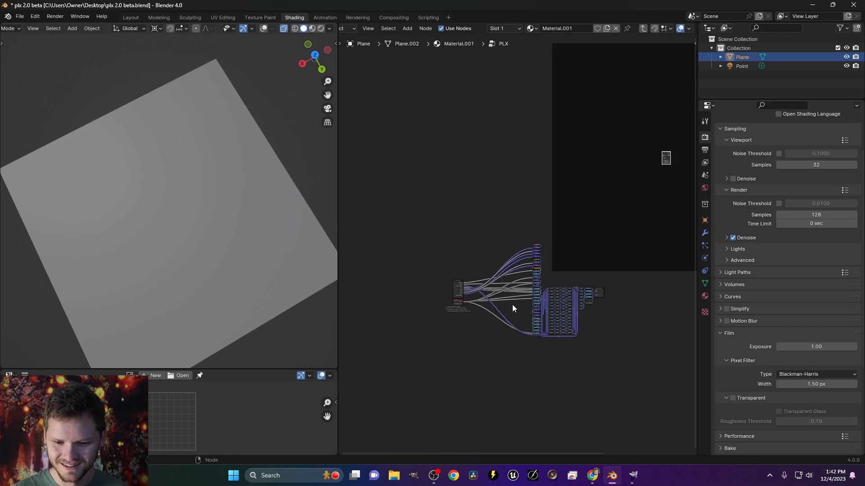
scroll(513, 306, up, 5)
middle_drag(538, 337, 525, 242)
middle_drag(597, 277, 456, 271)
scroll(487, 279, up, 8)
scroll(535, 250, down, 9)
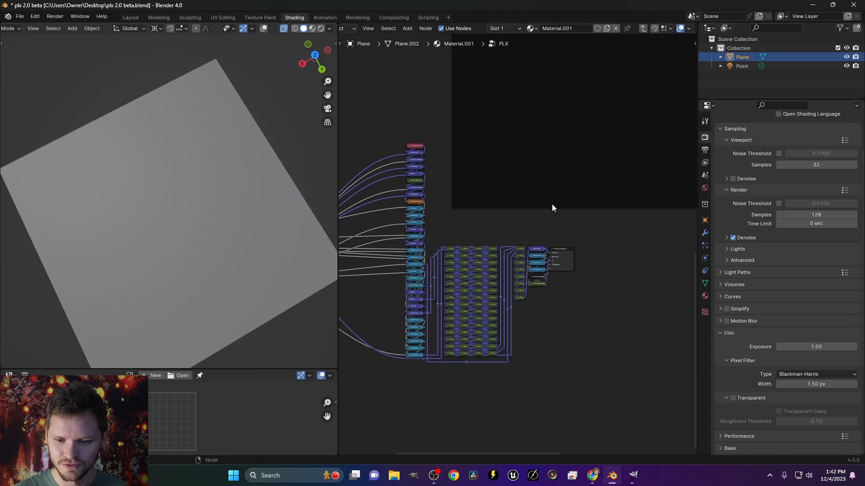
Step: Open the nested PLX_Texture group, inspect its Image Texture node, and return to the material's top level
middle_drag(567, 159, 437, 343)
key(Tab)
scroll(526, 261, up, 4)
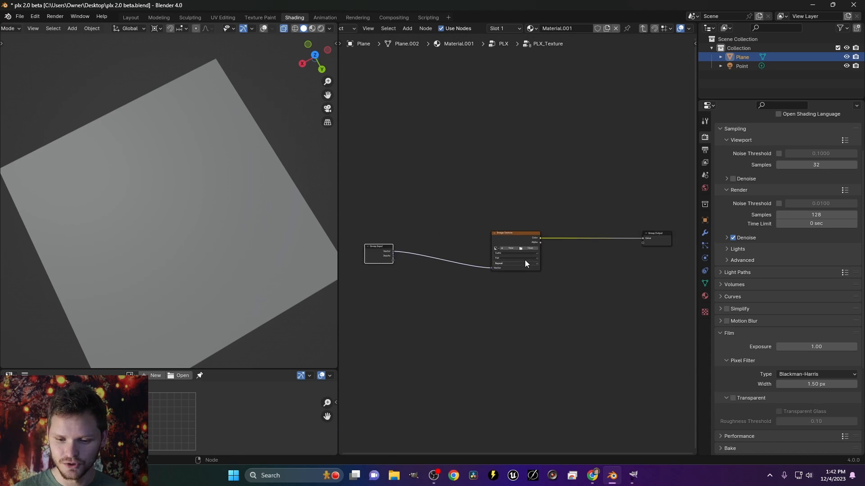
middle_drag(517, 234, 528, 204)
drag(460, 304, 596, 157)
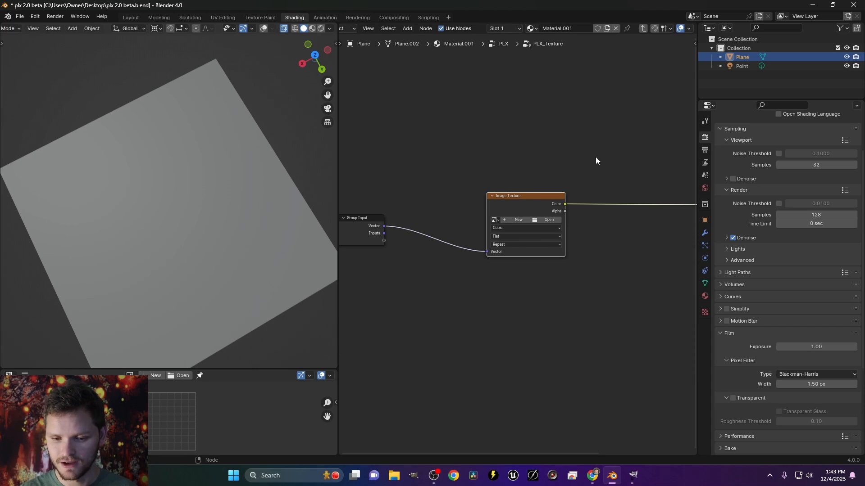
click(643, 29)
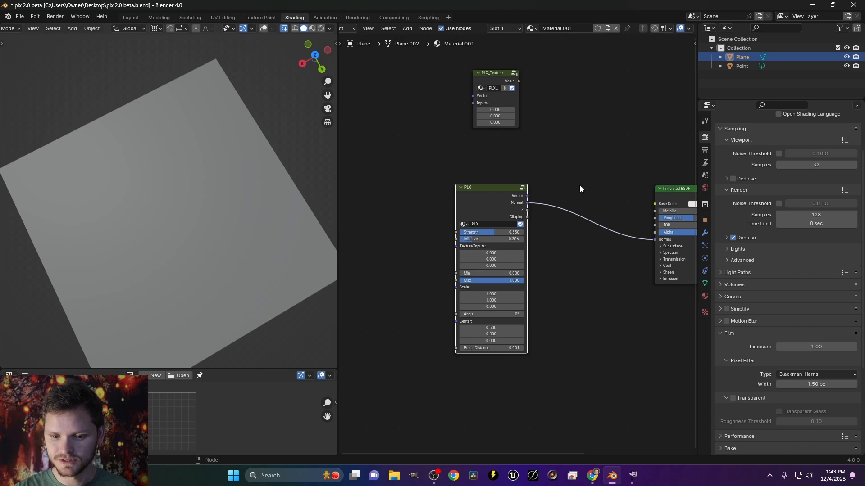
scroll(538, 190, up, 2)
middle_drag(538, 191, 520, 212)
scroll(521, 212, down, 4)
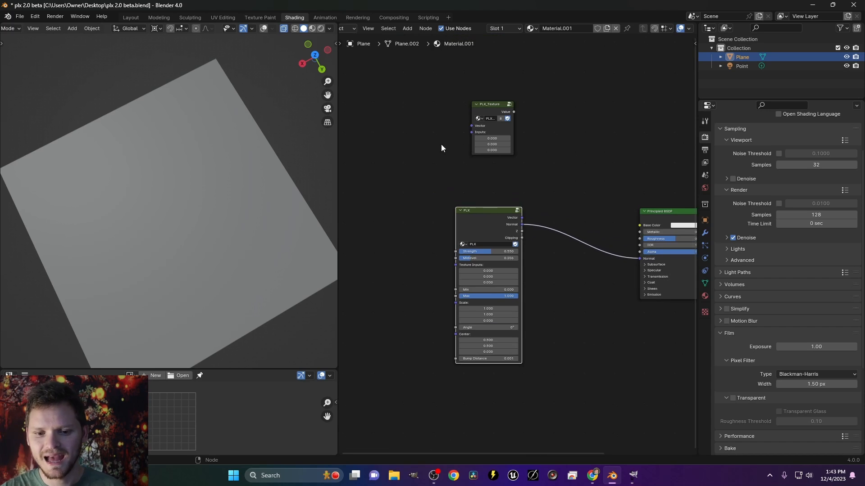
Step: Add an Image Texture node beside the PLX_Texture and PLX groups and save the Blender file
scroll(423, 161, up, 2)
key(shift+a)
click(419, 161)
text(im)
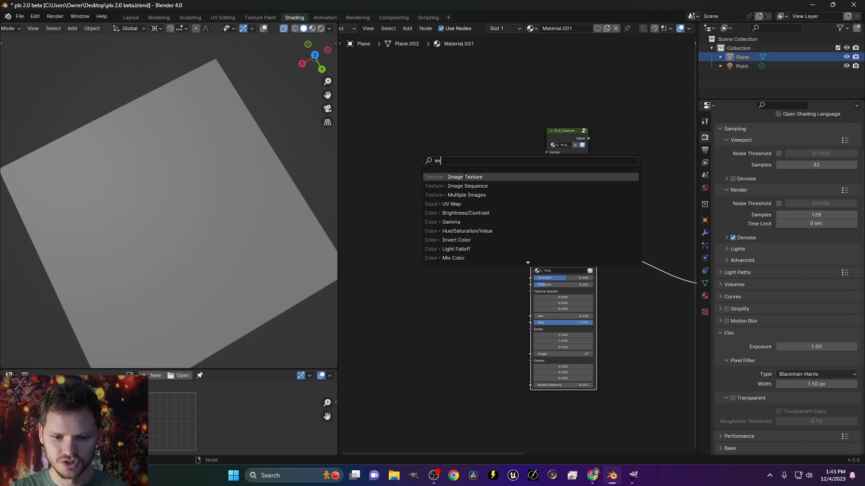
click(450, 178)
click(388, 177)
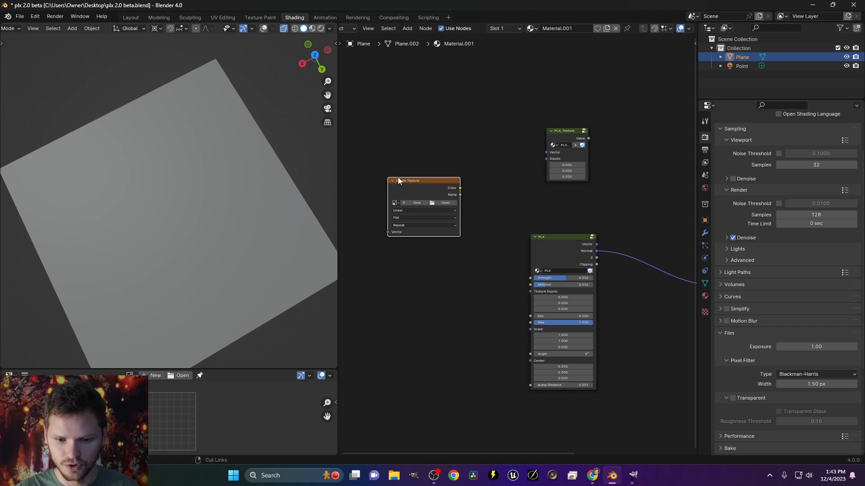
key(ctrl+s)
Step: Load footprintheightmap.png from the Desktop into the new Image Texture node
scroll(437, 205, up, 3)
middle_drag(437, 205, 503, 222)
click(469, 204)
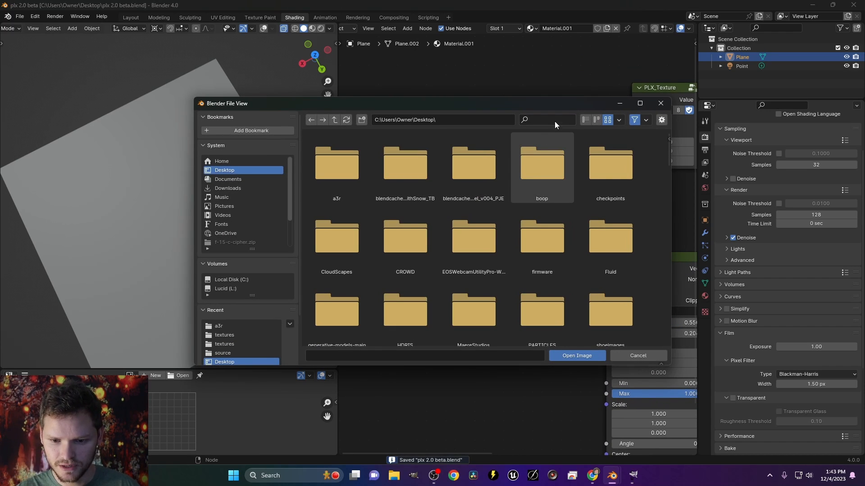
text(footprin)
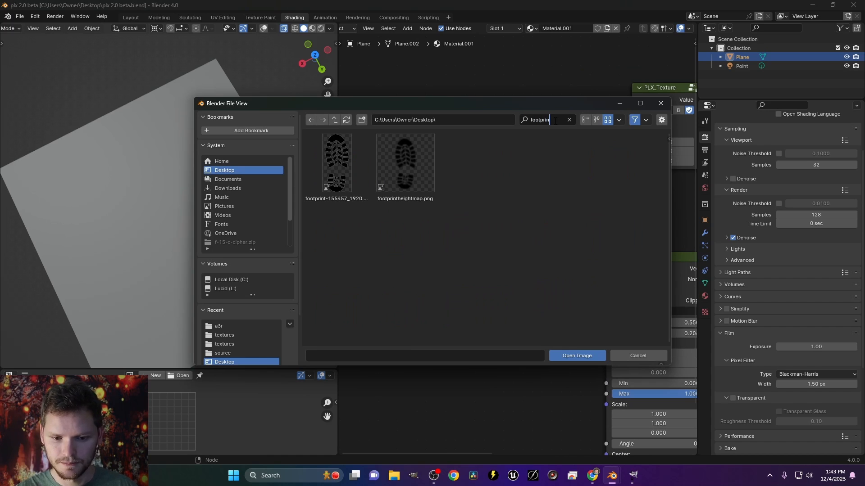
double_click(422, 154)
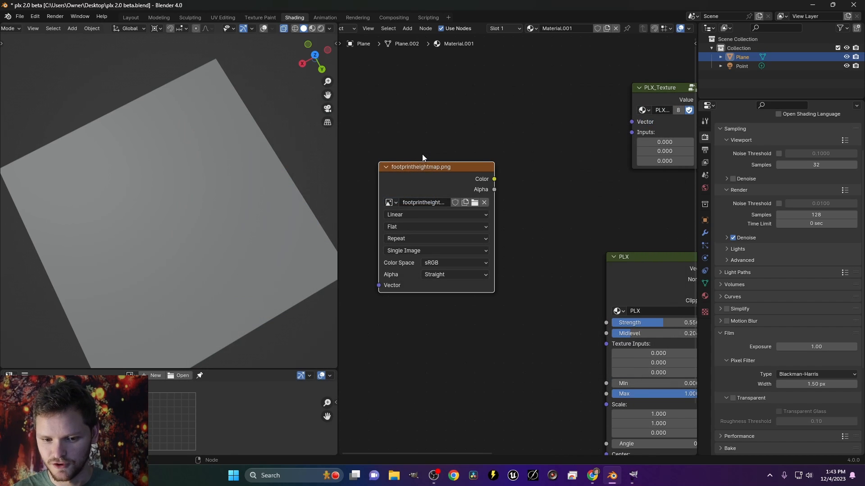
Step: Preview the footprint texture's Color output on the plane using Material Preview shading
ctrl+shift+click(472, 179)
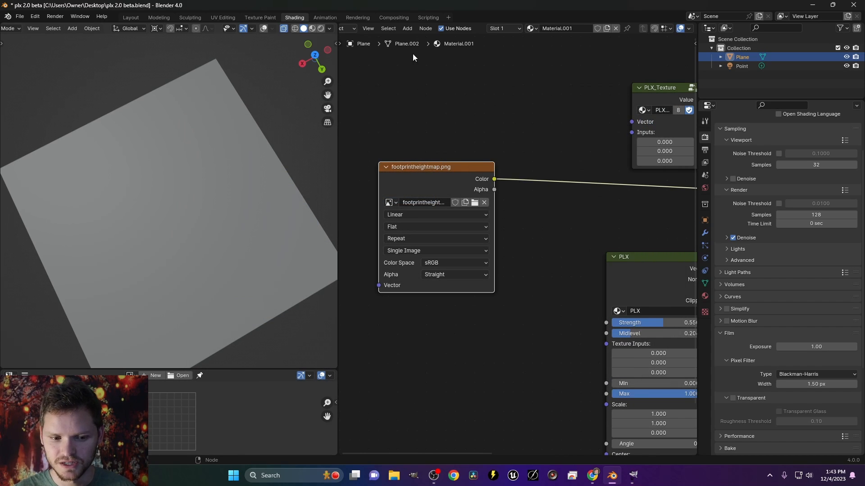
click(320, 29)
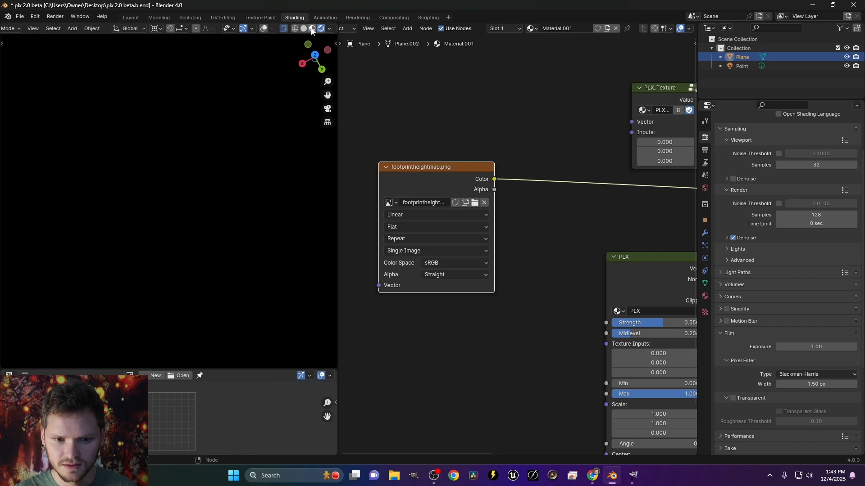
click(312, 29)
Step: Compare the footprint texture's Alpha and Color outputs on the plane, leaving Alpha as the previewed output
scroll(477, 192, down, 2)
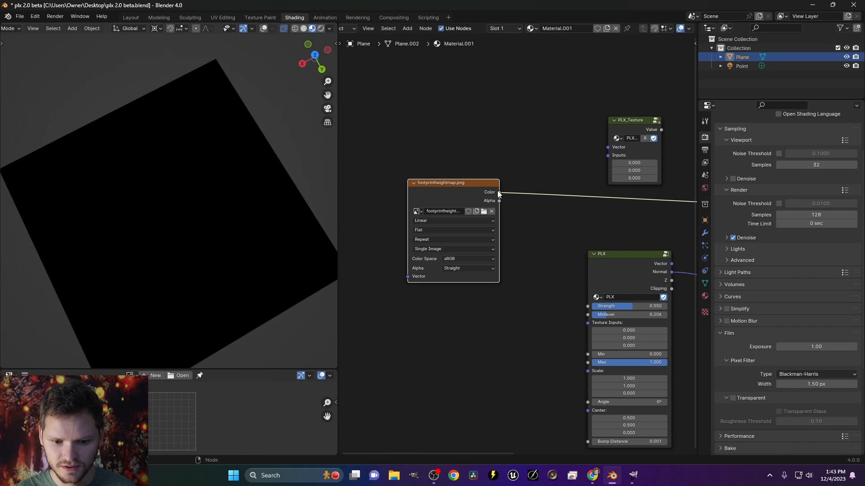
ctrl+shift+click(399, 196)
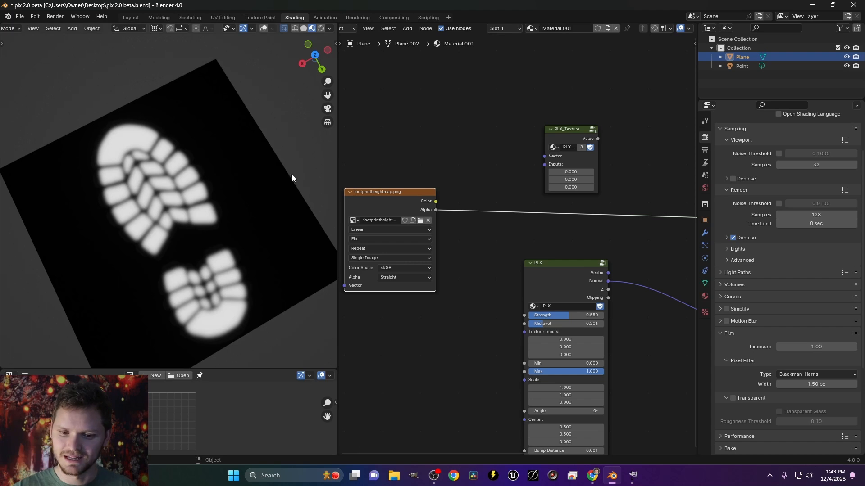
ctrl+shift+click(391, 205)
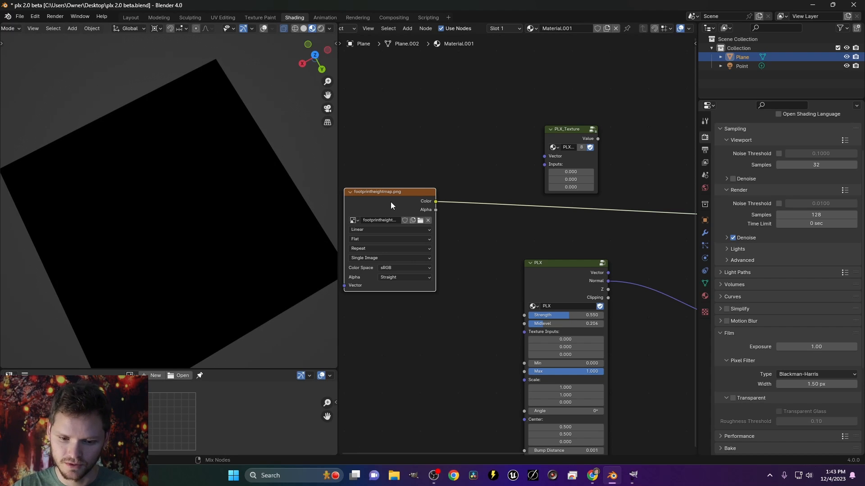
ctrl+shift+click(391, 202)
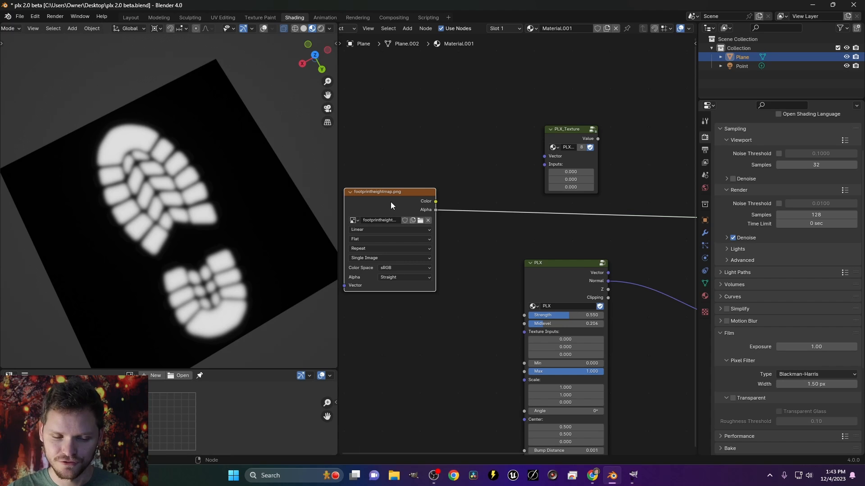
Step: Inspect the blurred edges of the footprint treads on the plane up close
scroll(216, 189, up, 4)
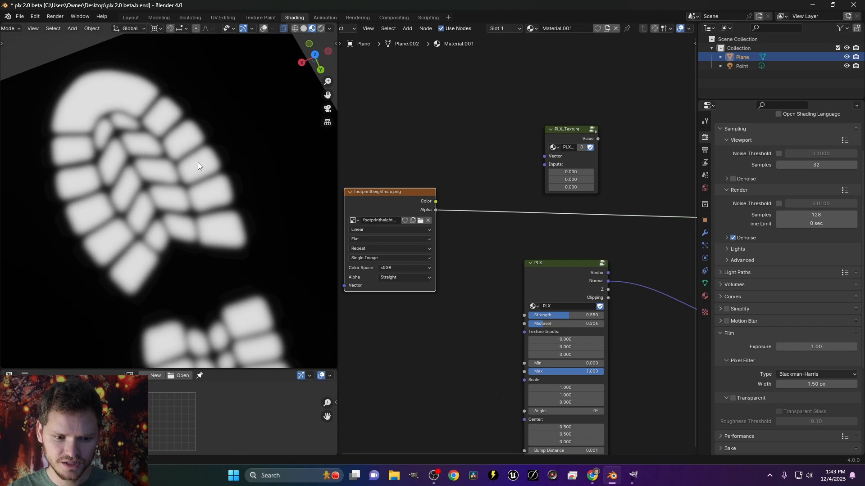
scroll(198, 166, up, 5)
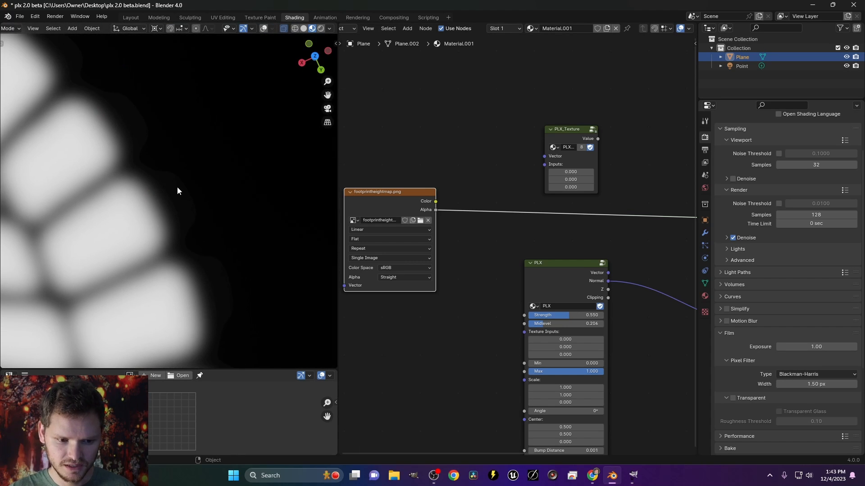
scroll(177, 190, down, 6)
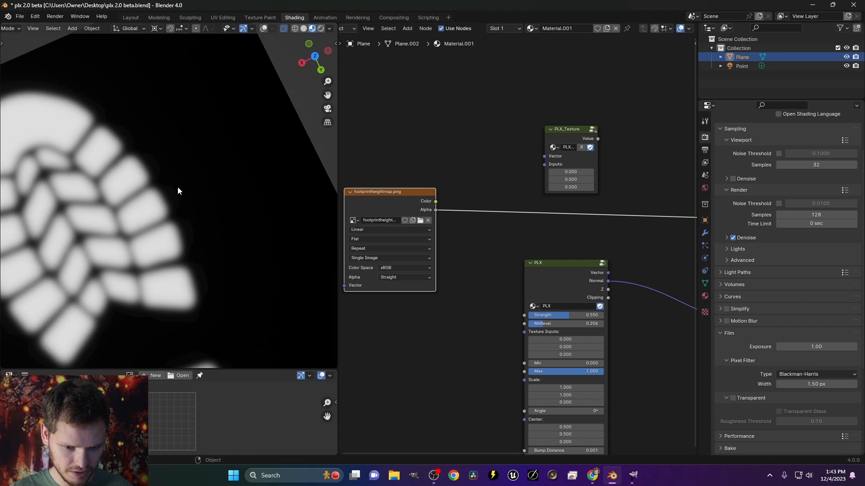
scroll(185, 212, up, 2)
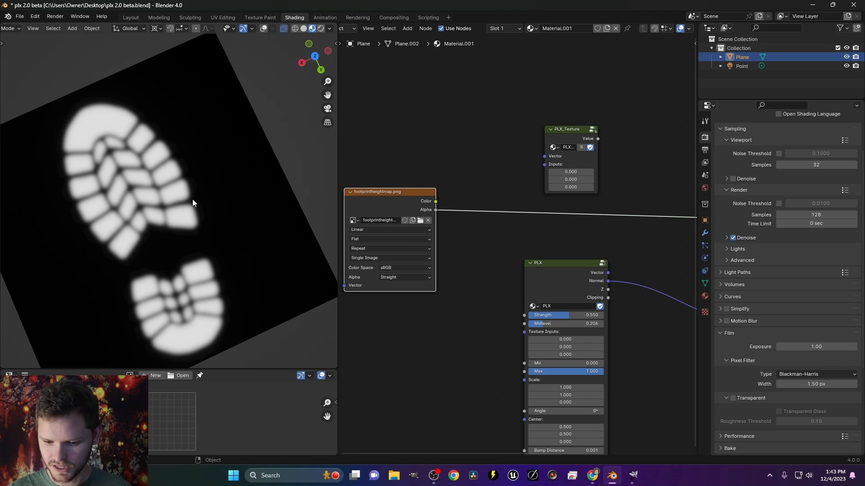
click(633, 476)
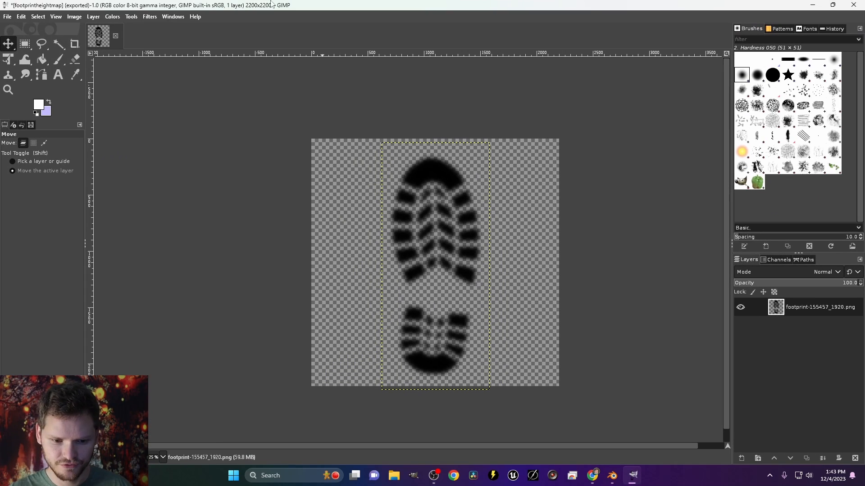
click(144, 17)
click(166, 40)
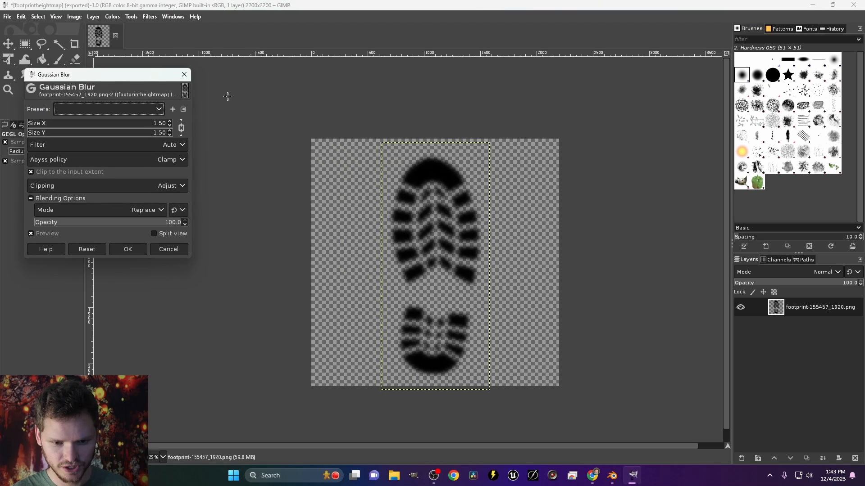
click(119, 148)
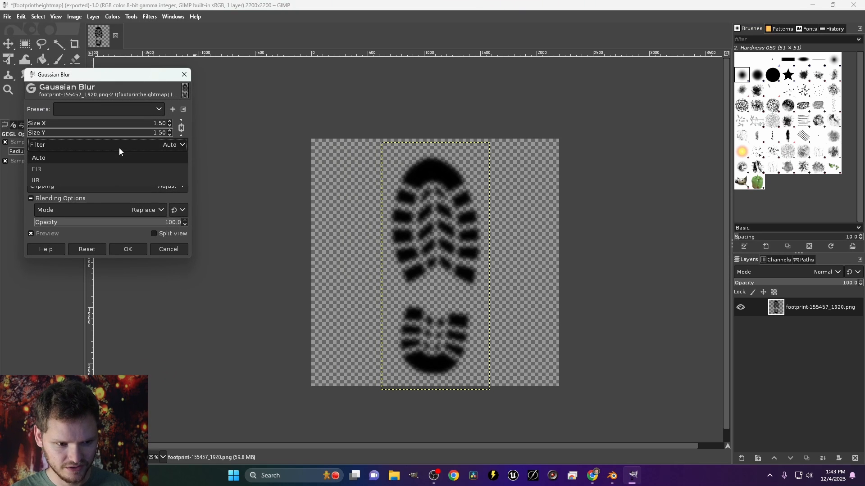
click(119, 148)
click(170, 250)
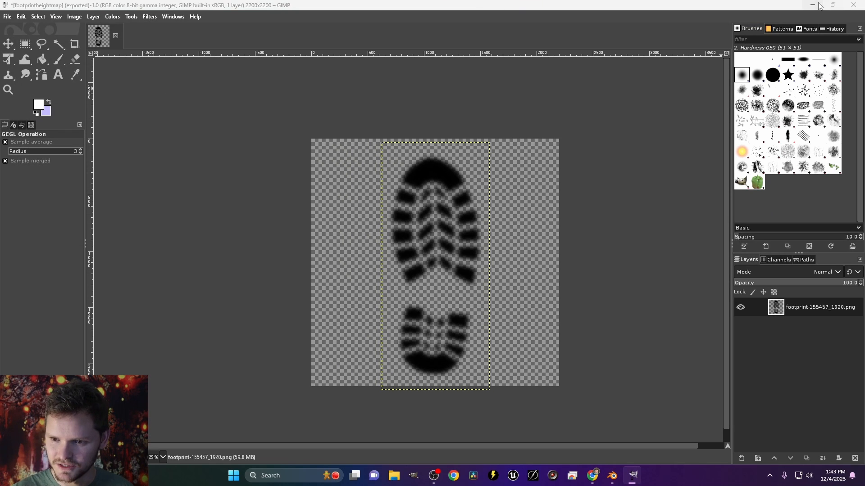
key(alt+Tab)
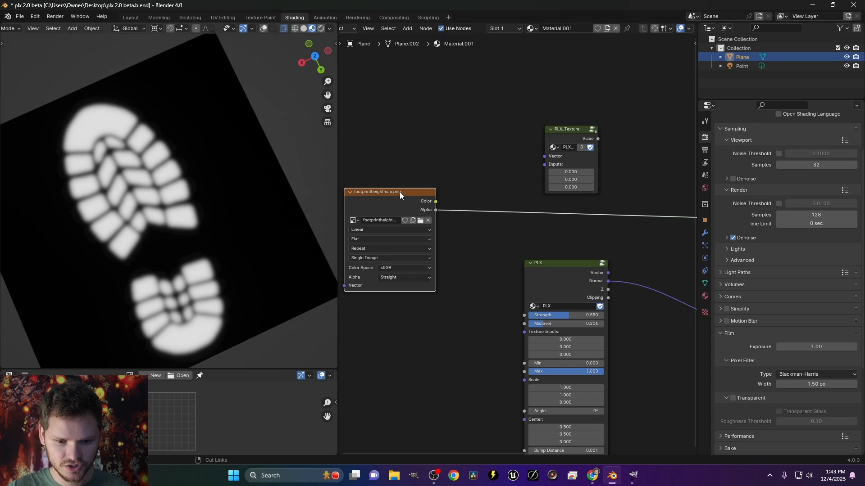
Step: Assign footprintheightmap.png to the empty Image Texture node in the PLX_Texture group nested inside the PLX group
middle_drag(564, 264, 440, 221)
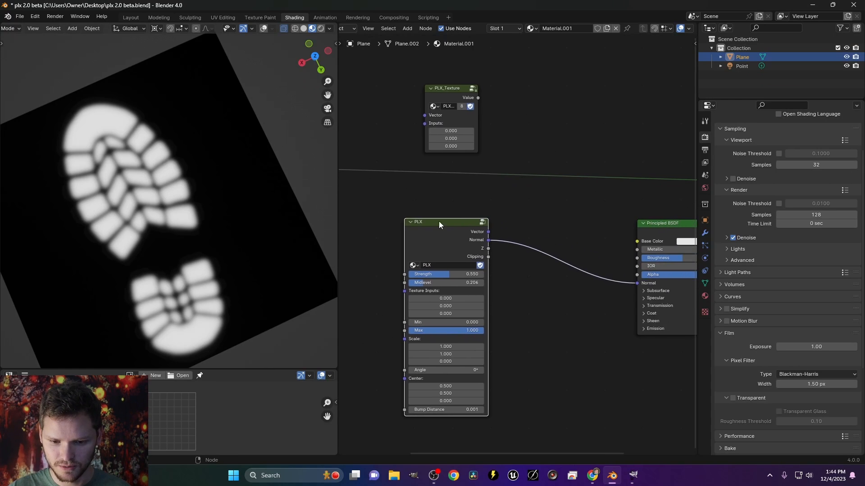
key(Tab)
key(Tab)
middle_drag(546, 195, 502, 217)
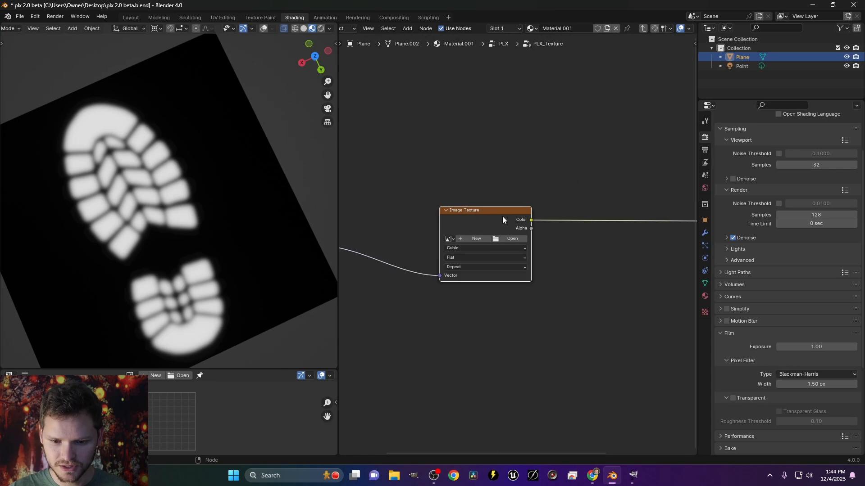
scroll(478, 222, up, 6)
click(411, 236)
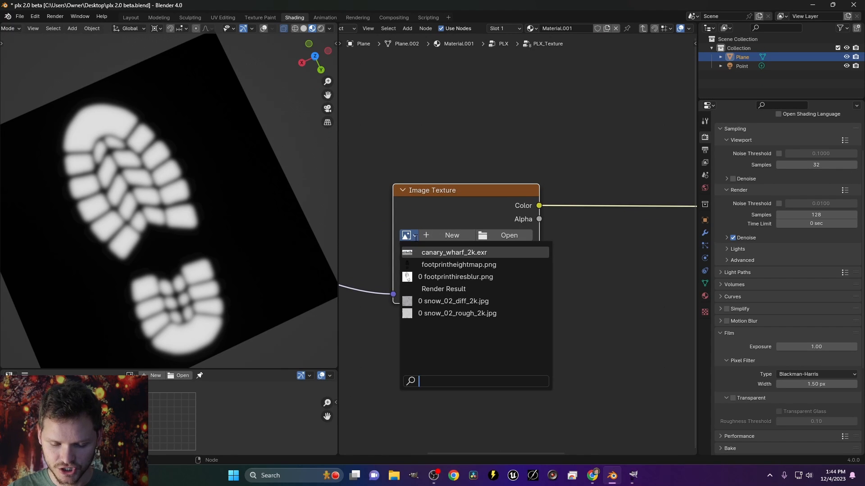
click(455, 265)
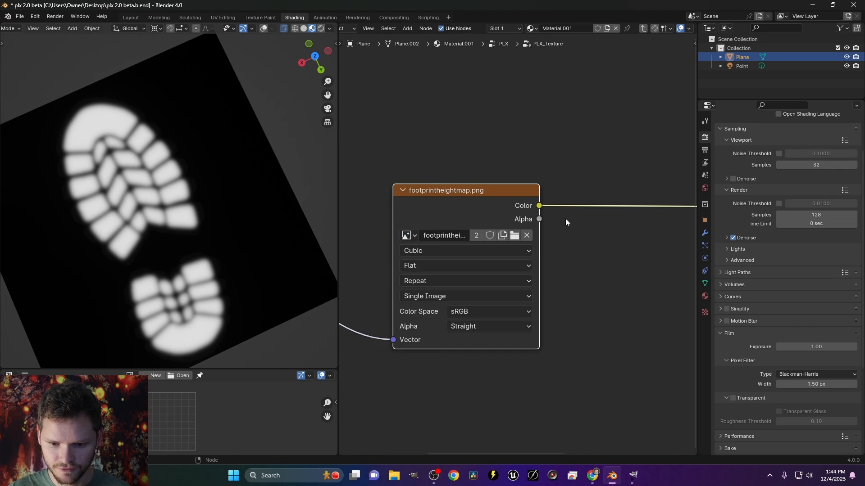
Step: Link the footprint texture's Alpha output to the Group Output's Value and return to the top-level material nodes
middle_drag(633, 242, 512, 268)
drag(419, 246, 514, 232)
key(Home)
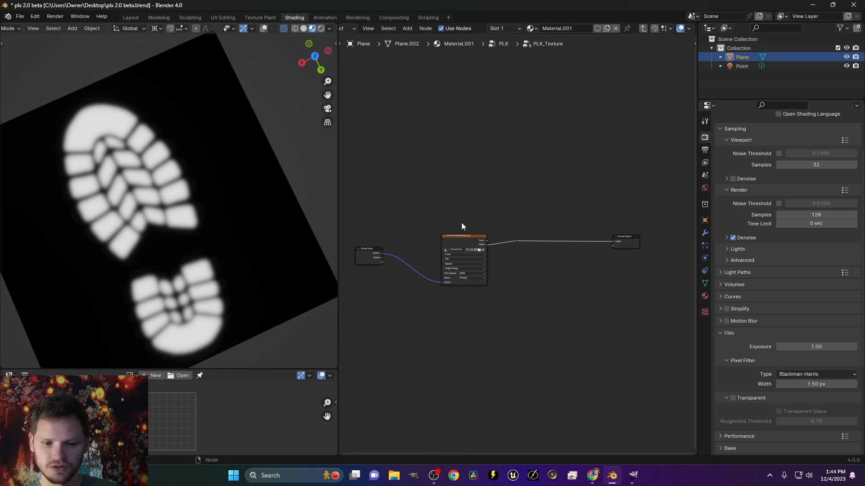
key(Tab)
click(642, 28)
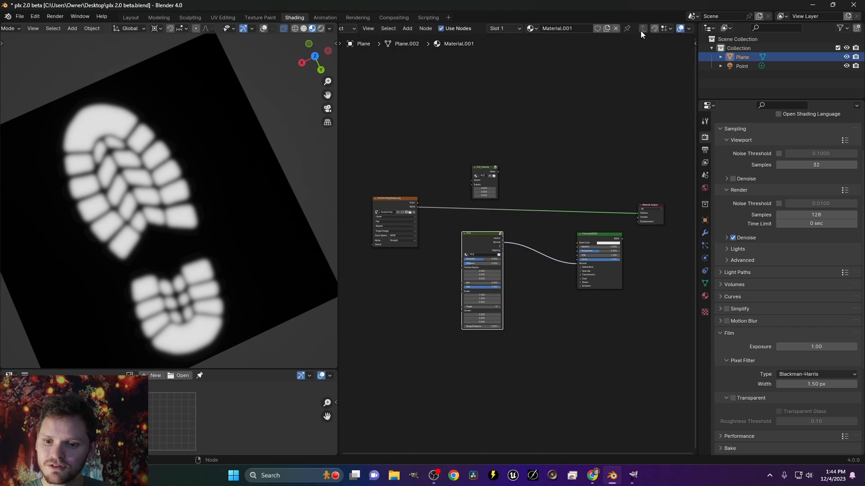
Step: Preview the PLX group's Normal output on the plane and view the footprint relief from an angle
scroll(443, 235, up, 2)
ctrl+shift+click(447, 239)
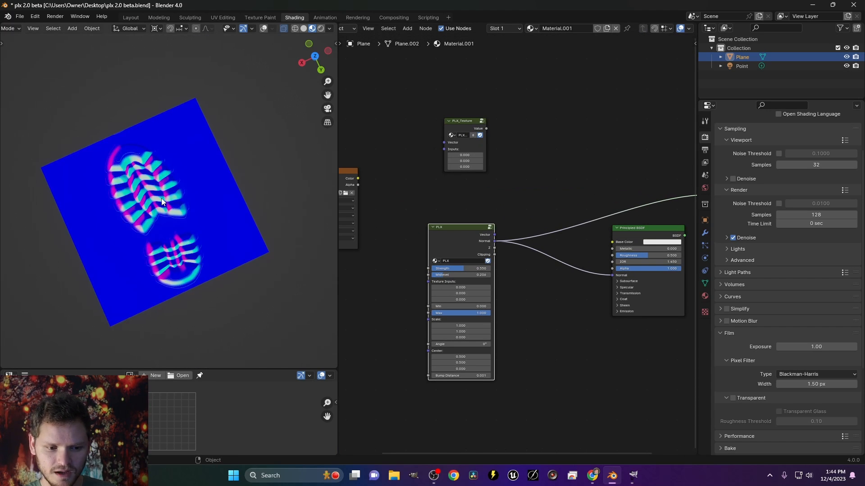
scroll(161, 198, up, 3)
mouse_move(160, 199)
middle_down()
mouse_move(153, 185)
mouse_move(161, 155)
mouse_move(147, 200)
mouse_move(177, 162)
mouse_move(167, 147)
mouse_move(144, 164)
mouse_move(152, 139)
middle_up()
mouse_move(74, 169)
middle_down()
mouse_move(117, 214)
mouse_move(109, 250)
mouse_move(43, 228)
mouse_move(58, 178)
mouse_move(104, 190)
mouse_move(82, 231)
mouse_move(65, 222)
mouse_move(69, 198)
mouse_move(169, 167)
mouse_move(217, 163)
mouse_move(220, 153)
mouse_move(193, 228)
mouse_move(188, 200)
middle_up()
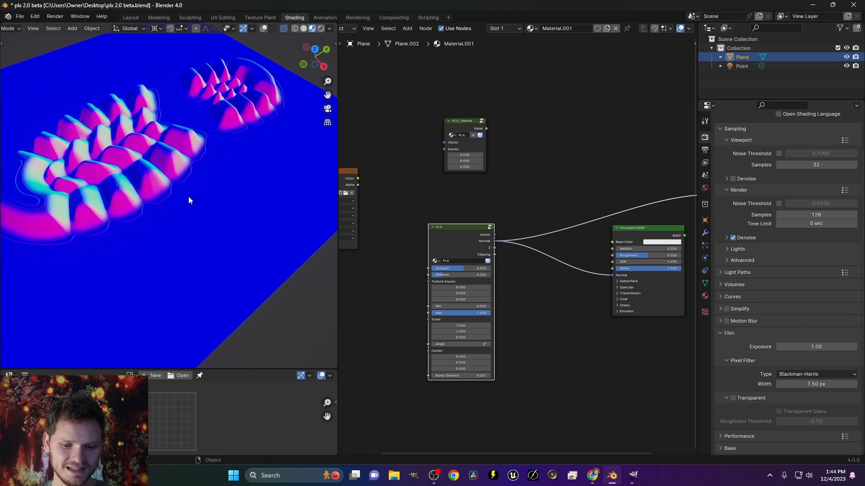
Step: Connect the Principled BSDF to the Material Output's Surface to show the shaded footprint
middle_drag(626, 241, 467, 278)
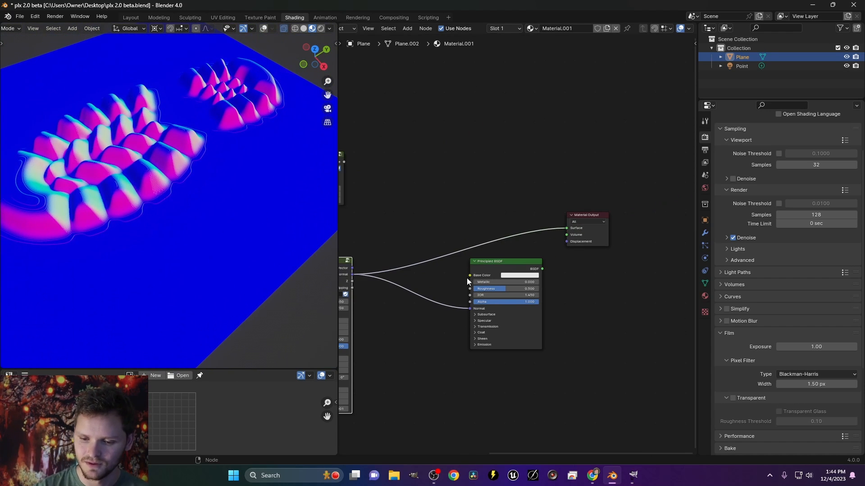
ctrl+shift+click(505, 269)
scroll(739, 127, up, 3)
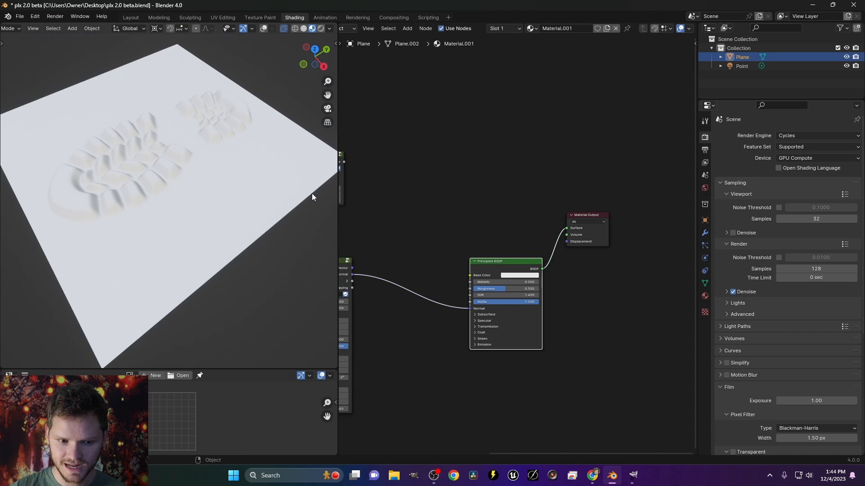
Step: Move the world's Background link from the World Output's Volume input to its Surface input
click(705, 188)
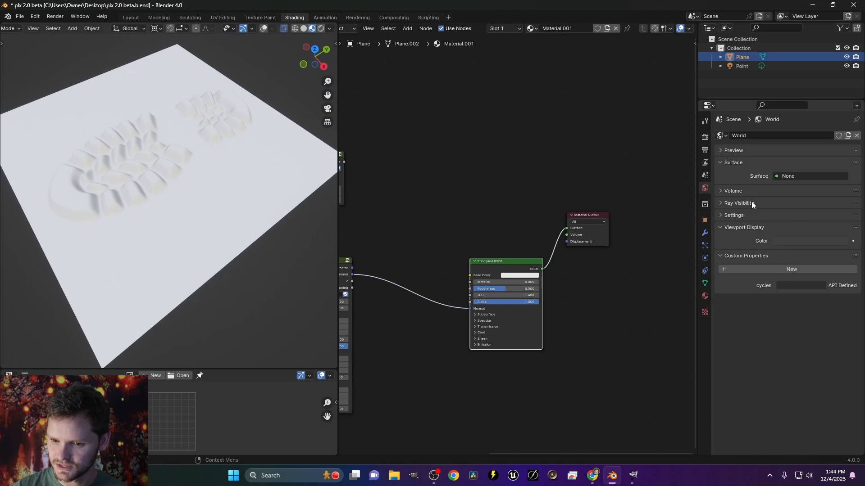
click(735, 203)
click(735, 204)
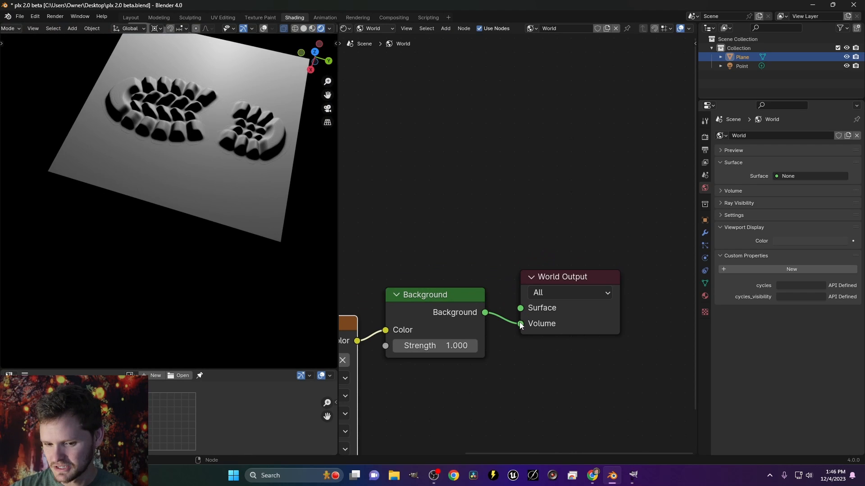
drag(521, 326, 521, 308)
middle_drag(239, 210, 283, 198)
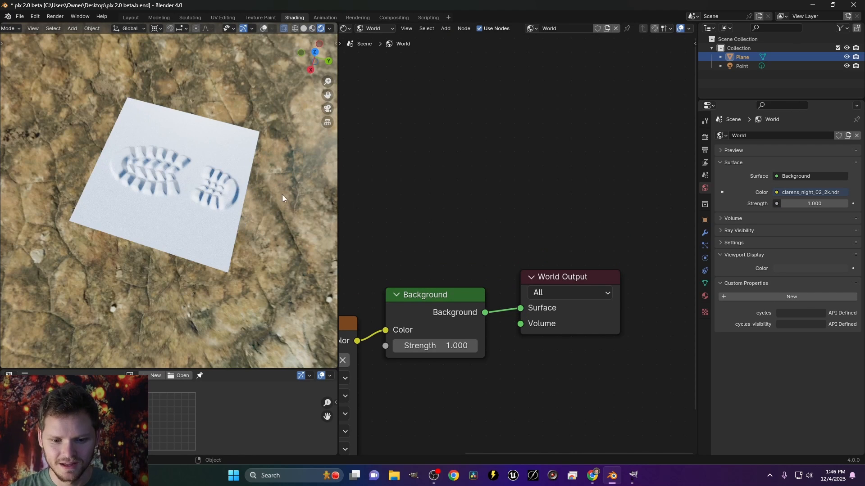
Step: Enable the Transparent film option in the render settings to hide the environment image behind the plane
click(705, 137)
scroll(764, 345, down, 8)
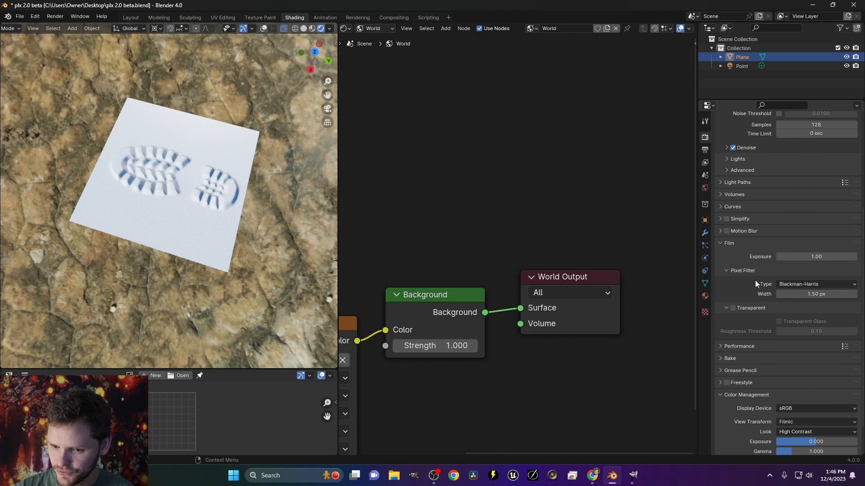
click(734, 307)
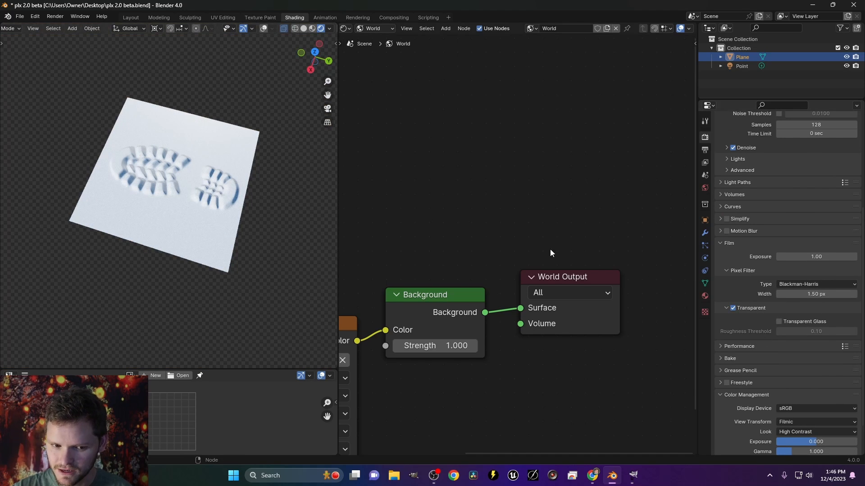
scroll(220, 206, up, 5)
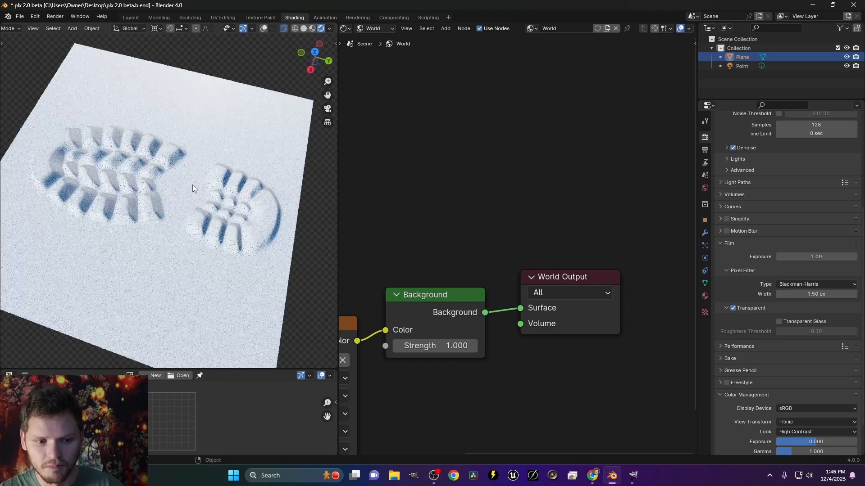
Step: Turn on the viewport overlays in the Shading workspace, ending in Object Mode
key(Tab)
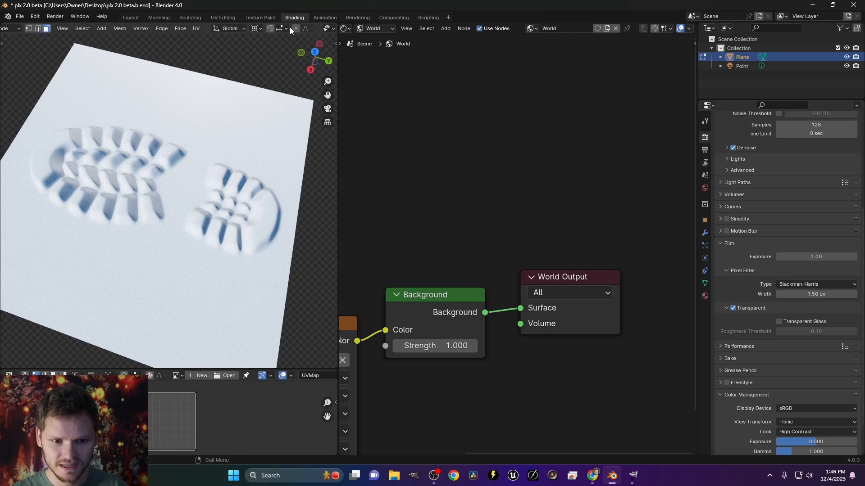
scroll(290, 27, down, 5)
click(236, 29)
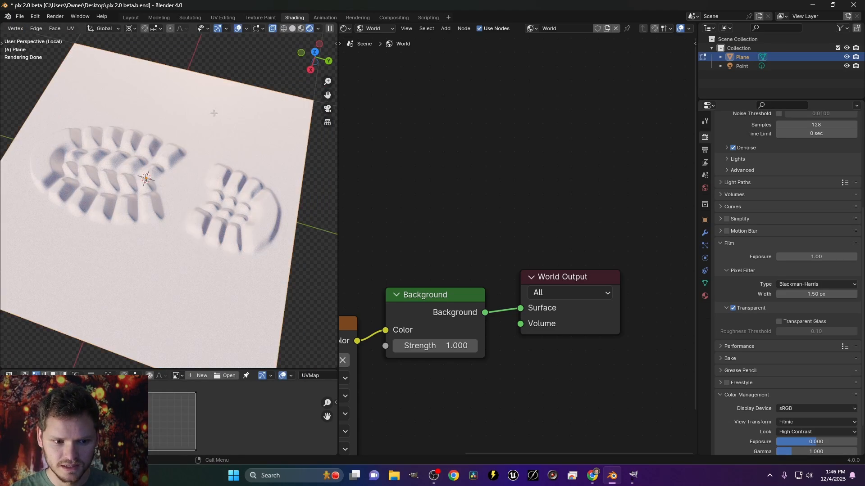
mouse_move(203, 153)
middle_down()
mouse_move(201, 54)
mouse_move(201, 117)
mouse_move(179, 185)
mouse_move(155, 223)
mouse_move(6, 191)
mouse_move(141, 207)
middle_up()
key(Tab)
Step: Switch to the Layout workspace, set the viewport to Rendered shading and view the footprint from a low angle
click(131, 18)
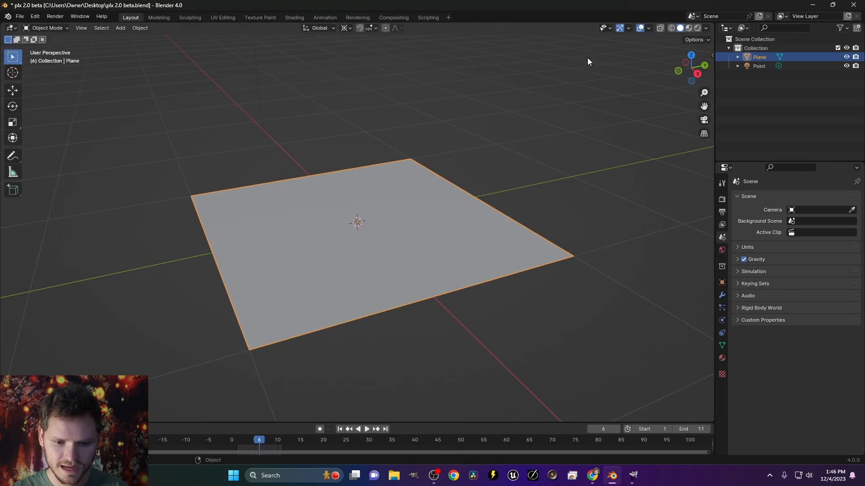
click(696, 28)
scroll(316, 243, up, 4)
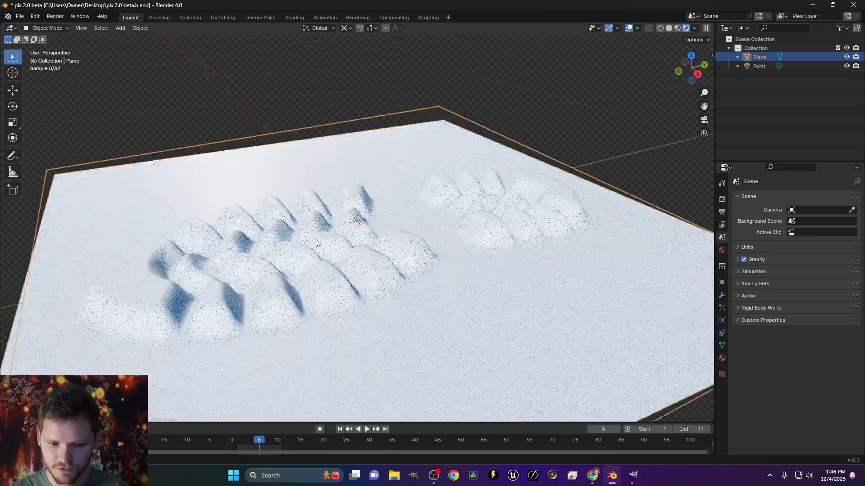
mouse_move(317, 244)
middle_down()
mouse_move(395, 302)
mouse_move(183, 257)
mouse_move(209, 223)
middle_up()
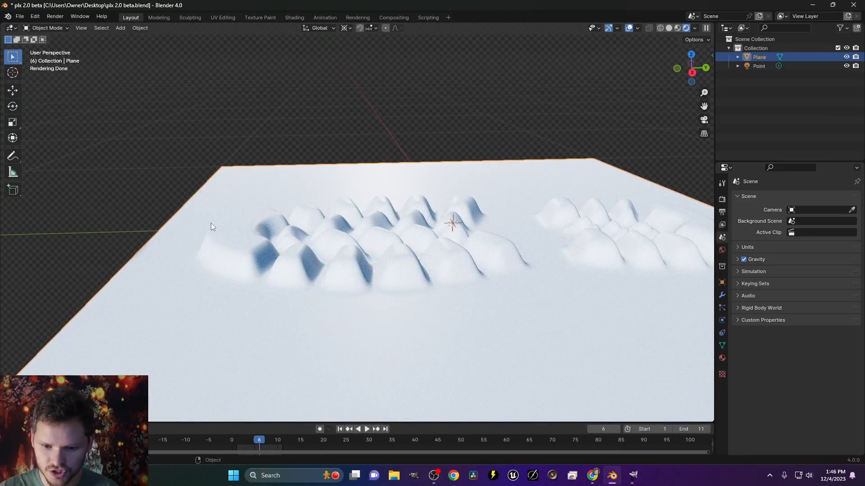
Step: Return to the Shading workspace, switch the shader editor from World to Object and nudge the PLX node slightly
click(295, 17)
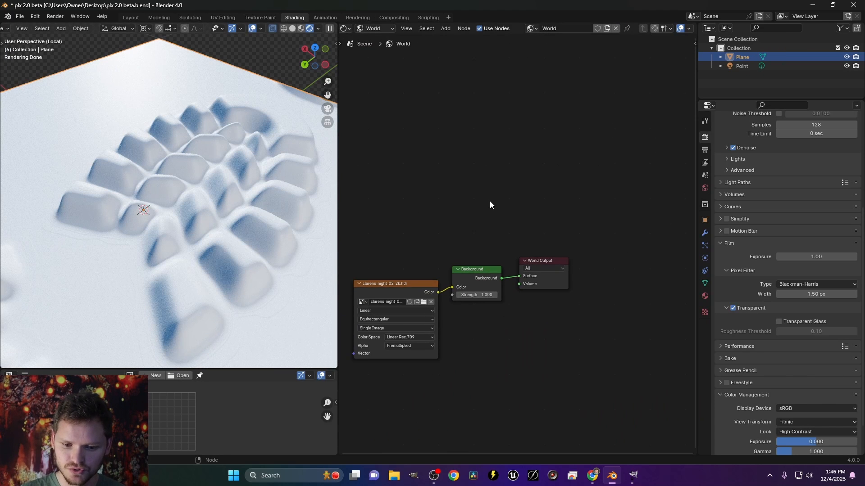
click(377, 28)
click(379, 51)
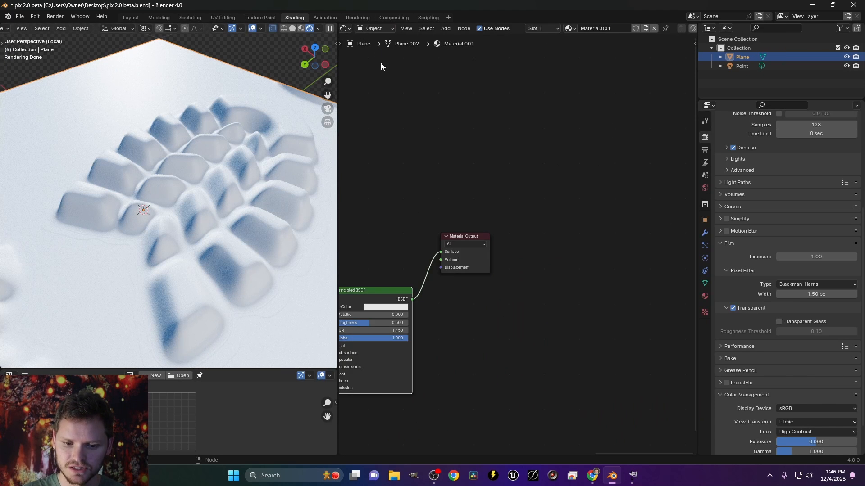
middle_drag(475, 227, 643, 185)
middle_drag(491, 245, 634, 213)
scroll(530, 229, up, 1)
scroll(530, 229, up, 1)
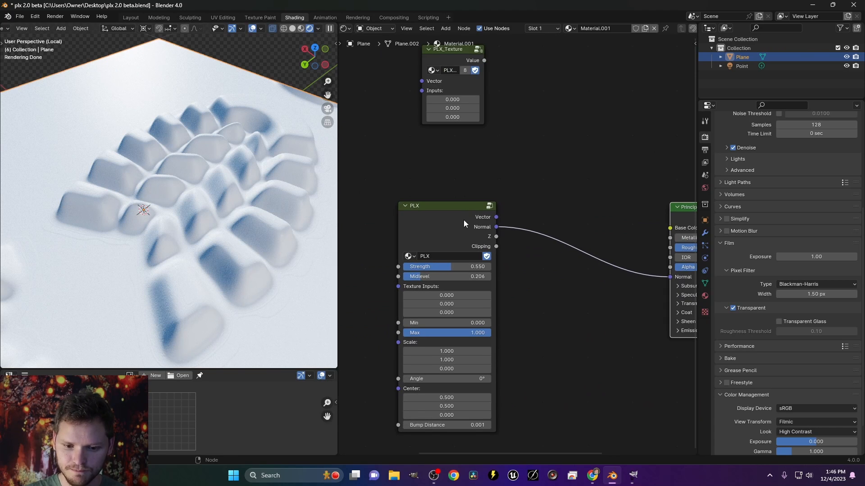
drag(463, 221, 469, 211)
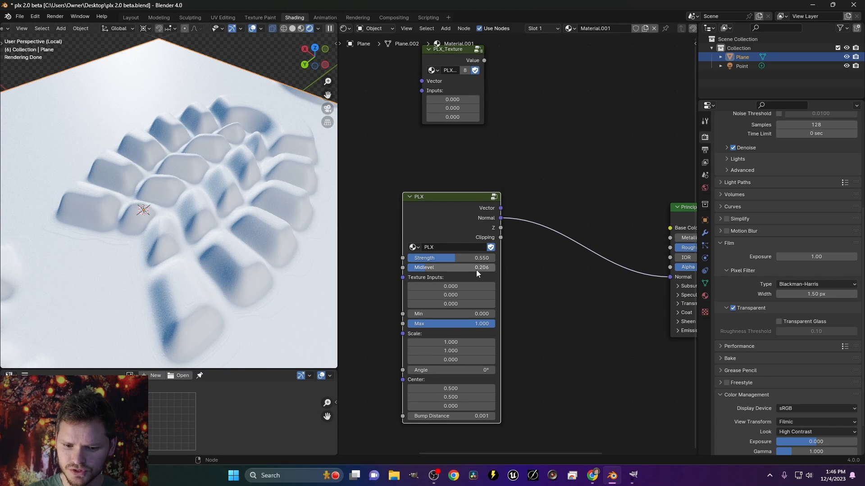
click(466, 258)
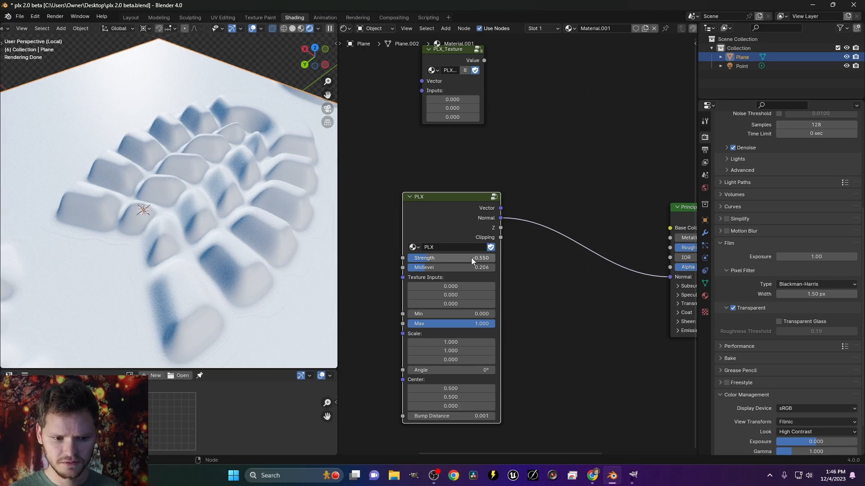
Step: Set the PLX node's Midlevel to 0 and its Strength to 0.55
key(Return)
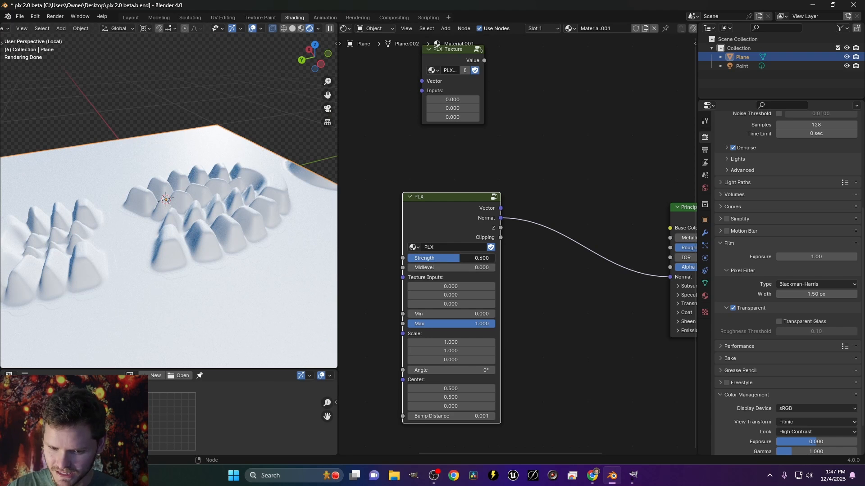
click(463, 259)
text(.55)
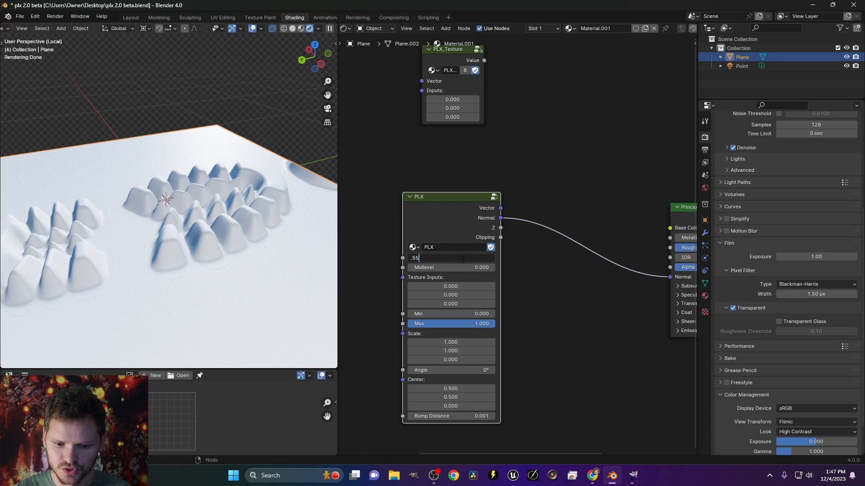
key(Return)
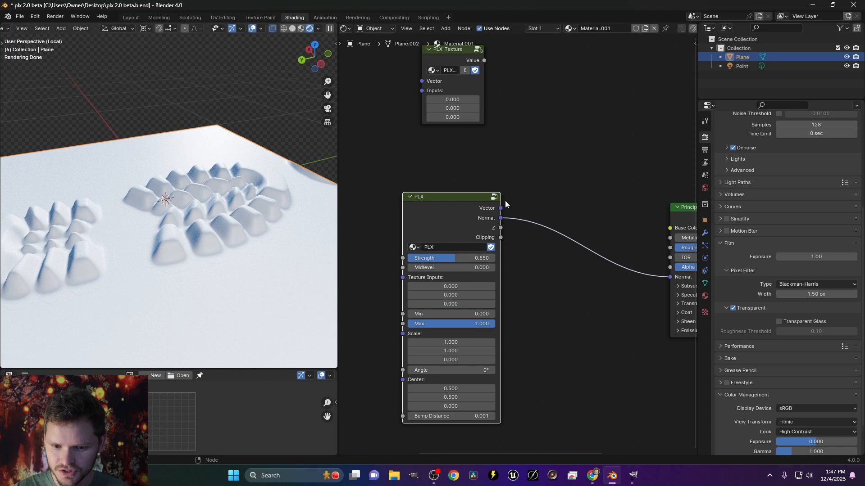
Step: Inside the nested PLX_Texture group, insert an Invert Color node after the height map's Alpha output and return to the top-level node tree
key(Tab)
key(Tab)
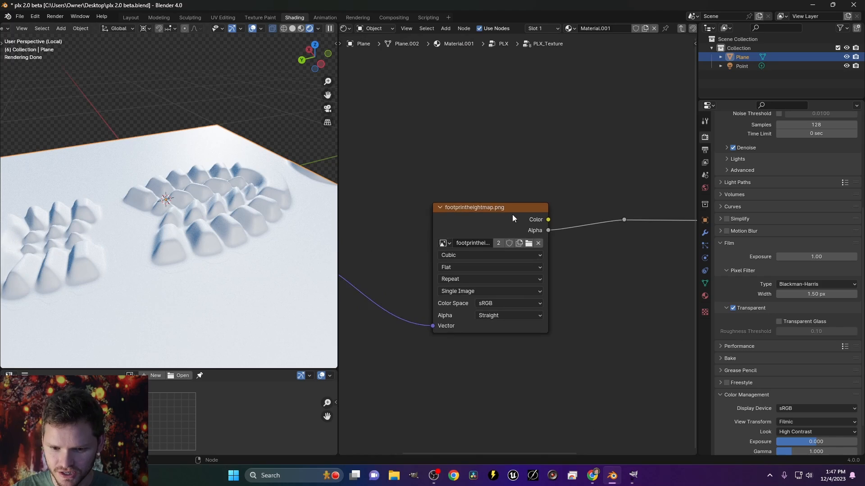
key(shift+a)
text(inv)
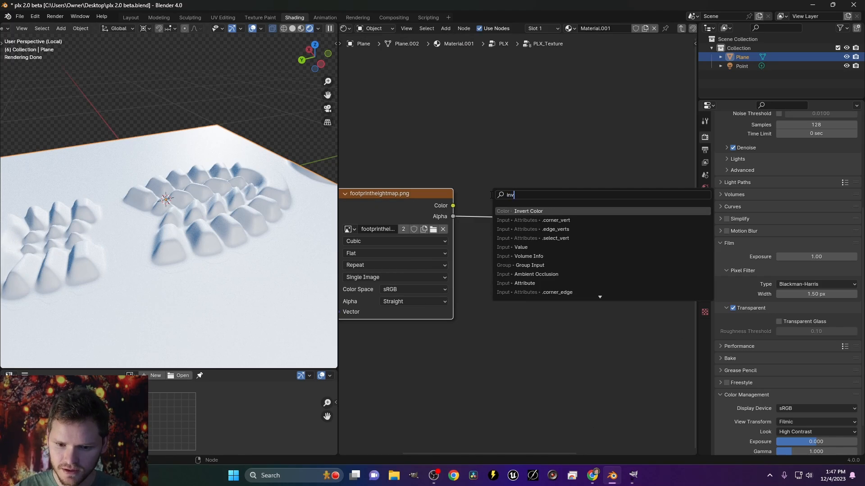
key(Return)
click(484, 199)
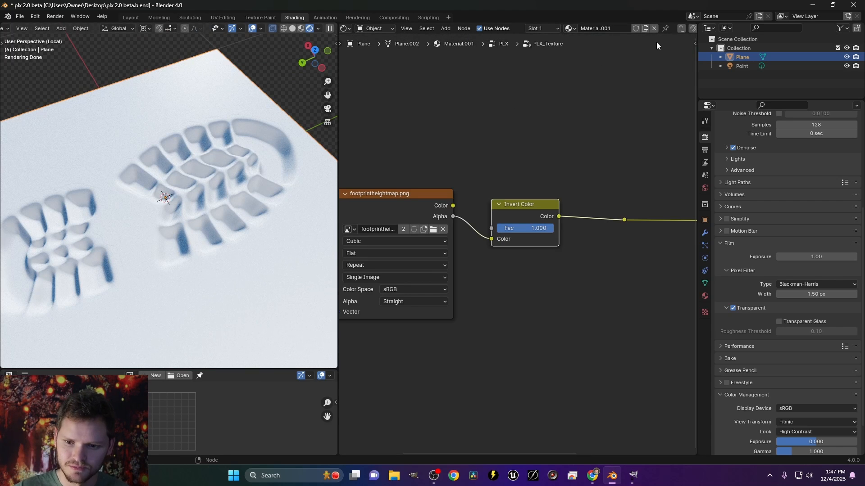
click(682, 28)
click(682, 28)
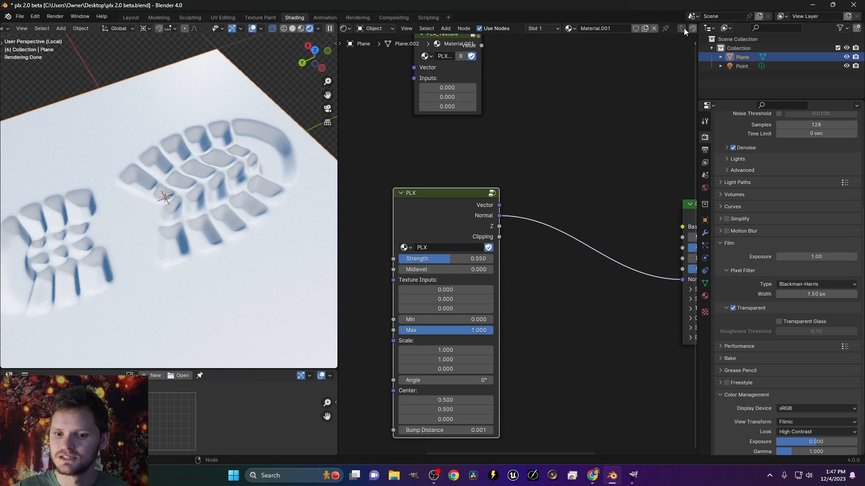
Step: Examine the inverted footprint's depth up close and from low angles in the Layout workspace
click(139, 17)
middle_drag(427, 213, 531, 210)
middle_drag(482, 179, 327, 171)
scroll(326, 172, up, 6)
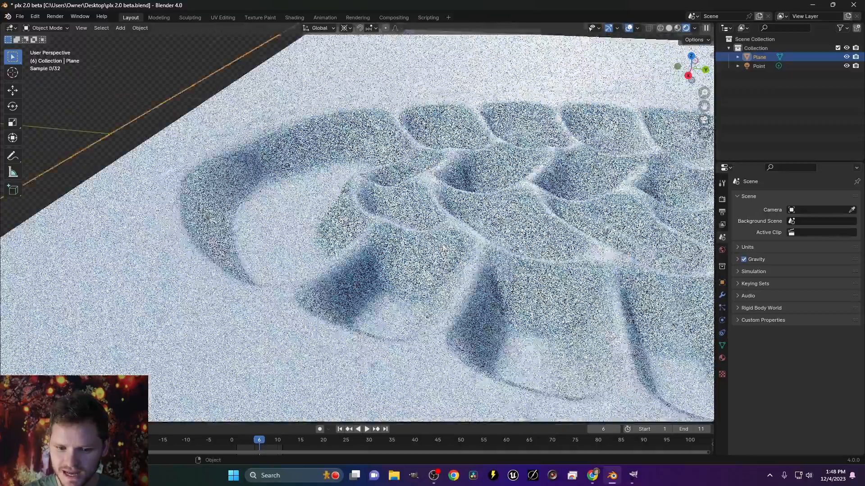
mouse_move(450, 239)
middle_down()
mouse_move(447, 215)
mouse_move(481, 305)
mouse_move(491, 256)
mouse_move(385, 266)
mouse_move(454, 229)
mouse_move(422, 199)
middle_up()
scroll(454, 229, down, 5)
scroll(455, 228, down, 5)
Step: Return to the Shading workspace, try a fully saturated red Base Color on the Principled BSDF and undo it
click(295, 17)
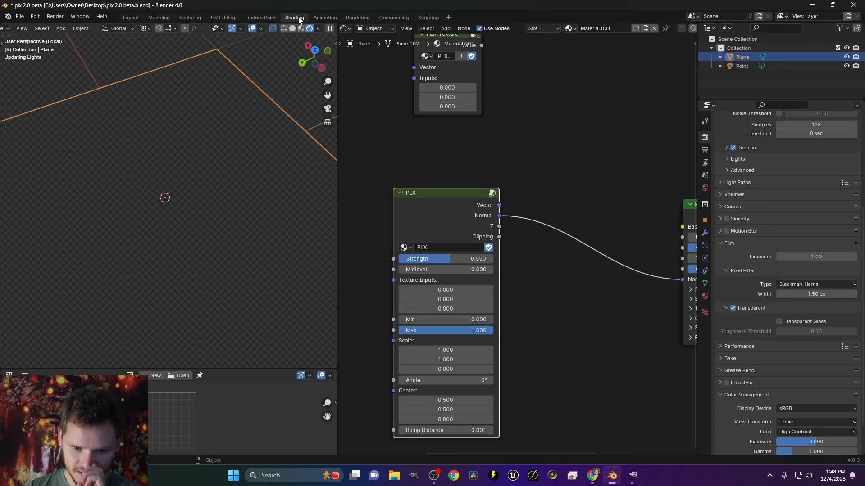
middle_drag(523, 222, 339, 238)
drag(558, 263, 604, 264)
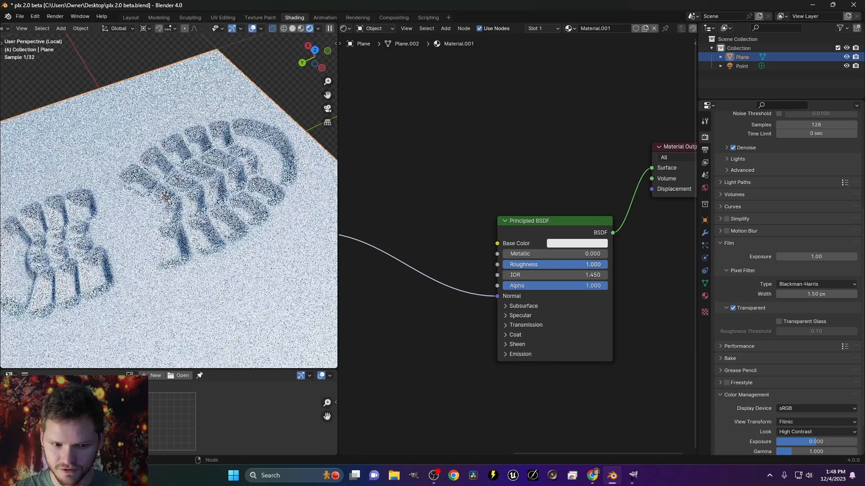
click(590, 246)
drag(598, 159, 587, 178)
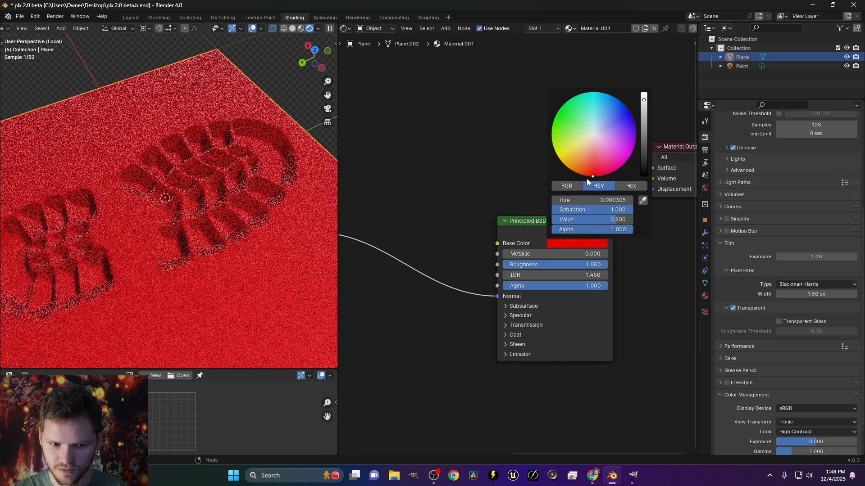
middle_drag(96, 169, 116, 176)
key(ctrl+z)
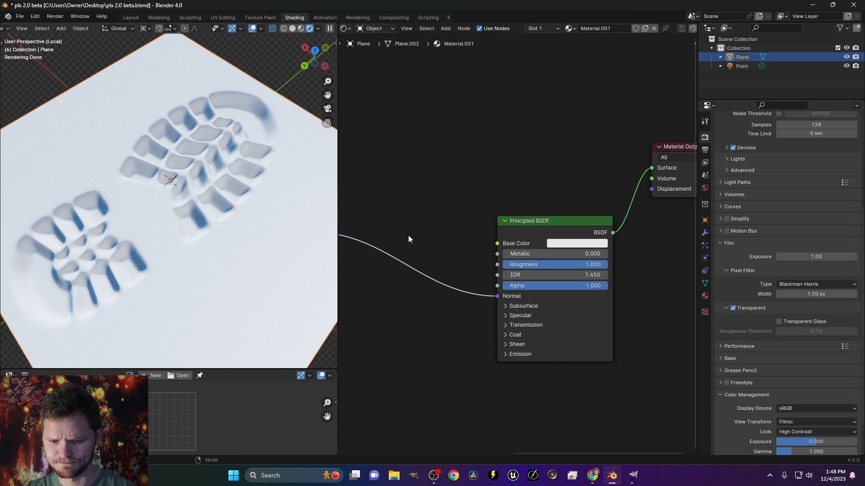
Step: Preview the PLX node's Vector and Normal outputs on the plane and reconnect the Principled BSDF to the material output
middle_drag(384, 225, 618, 236)
ctrl+shift+click(512, 234)
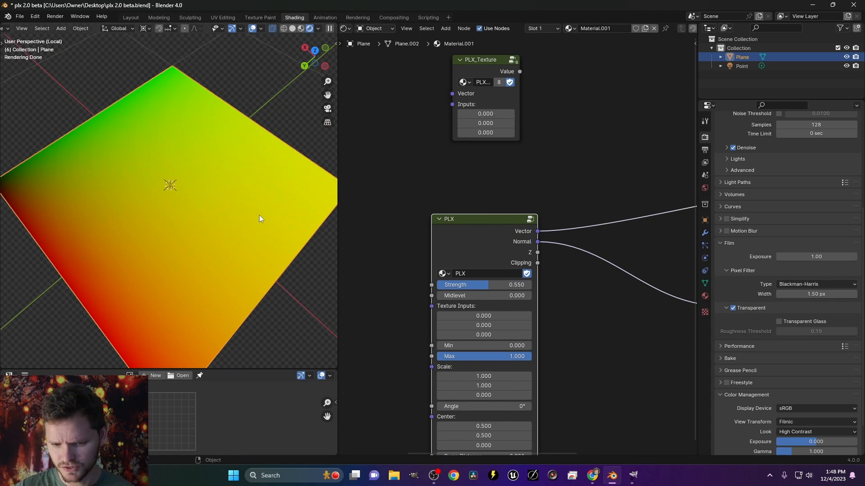
middle_drag(259, 216, 174, 247)
scroll(104, 207, up, 4)
shift+middle_drag(104, 206, 171, 188)
ctrl+shift+click(492, 234)
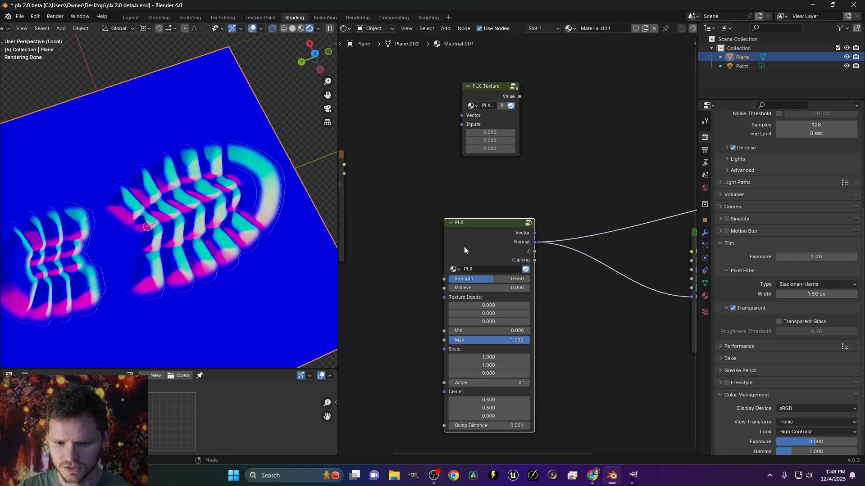
scroll(464, 247, down, 3)
middle_drag(622, 246, 526, 269)
ctrl+shift+click(520, 279)
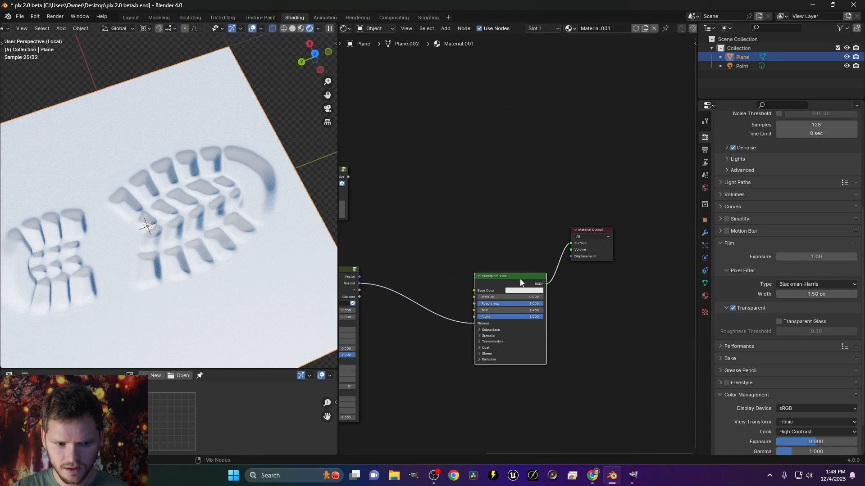
Step: Switch to the Layout workspace and save the Blender file
scroll(215, 213, down, 2)
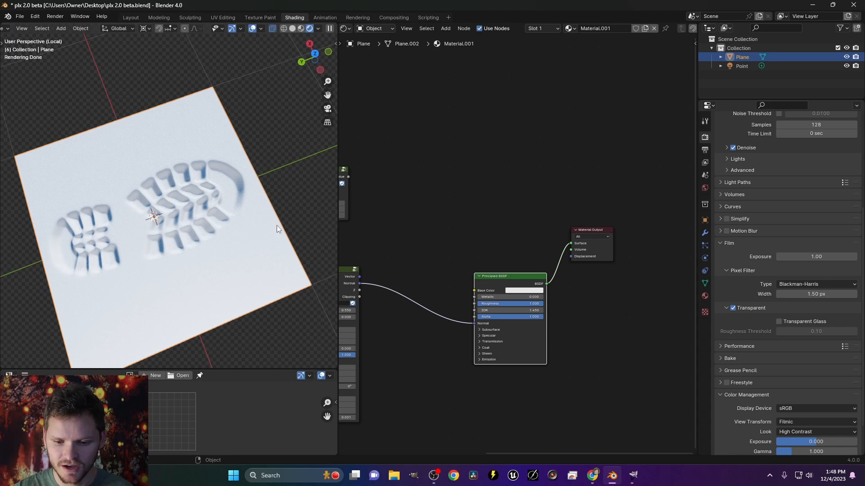
middle_drag(438, 345, 453, 345)
scroll(205, 201, down, 1)
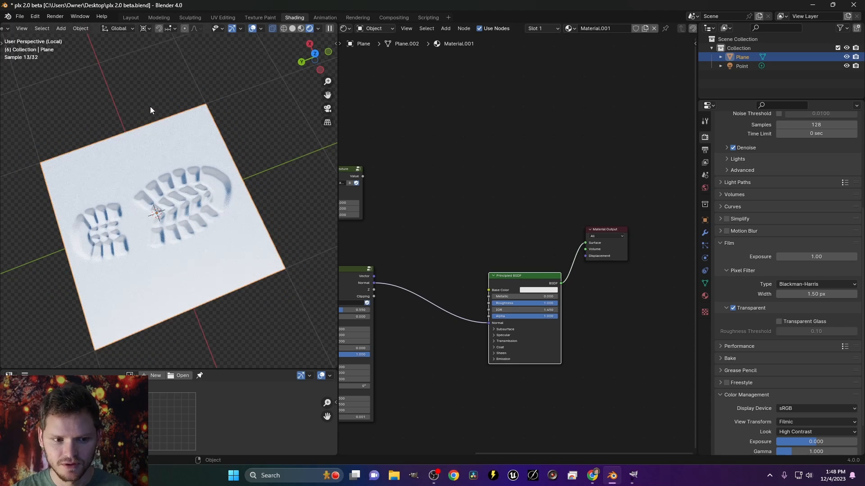
click(130, 17)
key(ctrl+s)
Step: Add a second plane mesh at the footprint's location and scale it by a factor of 5
scroll(363, 161, down, 4)
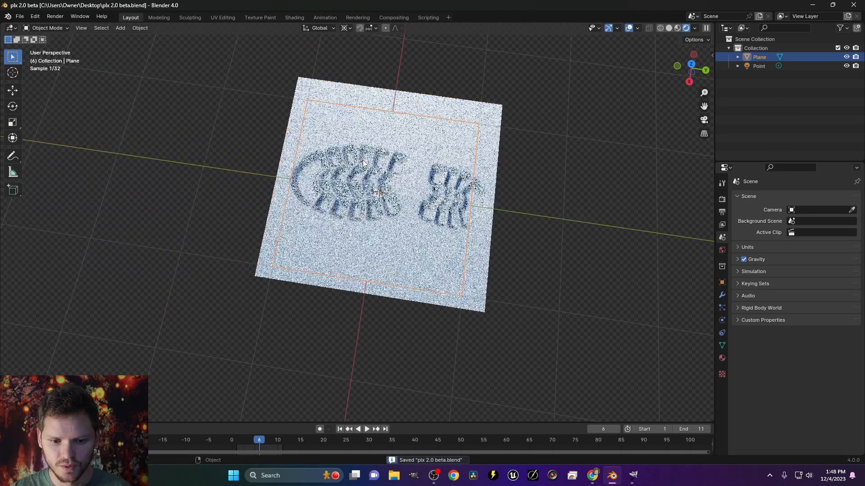
key(shift+a)
mouse_move(241, 126)
click(275, 126)
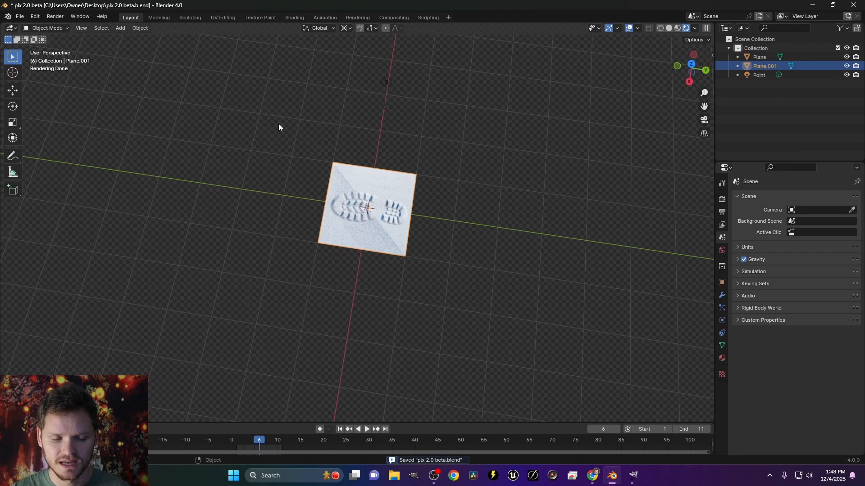
text(s5)
key(Return)
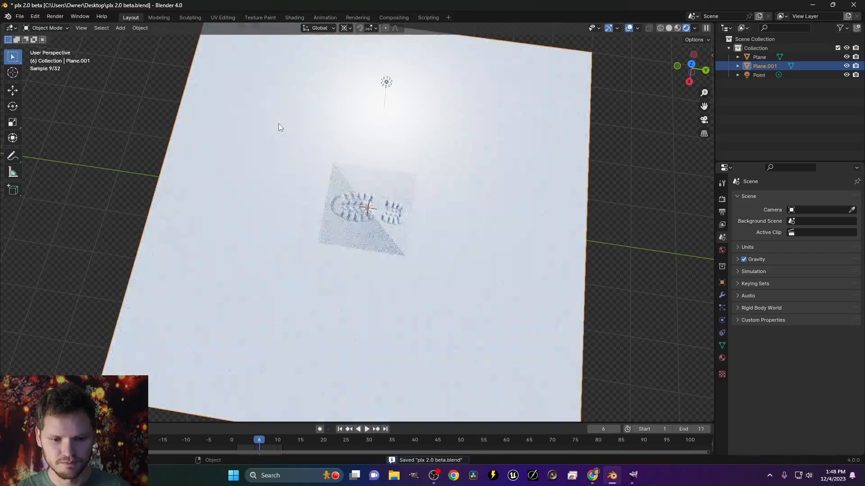
Step: Subdivide the large new plane repeatedly into a very dense grid, ending in Edit Mode
key(Tab)
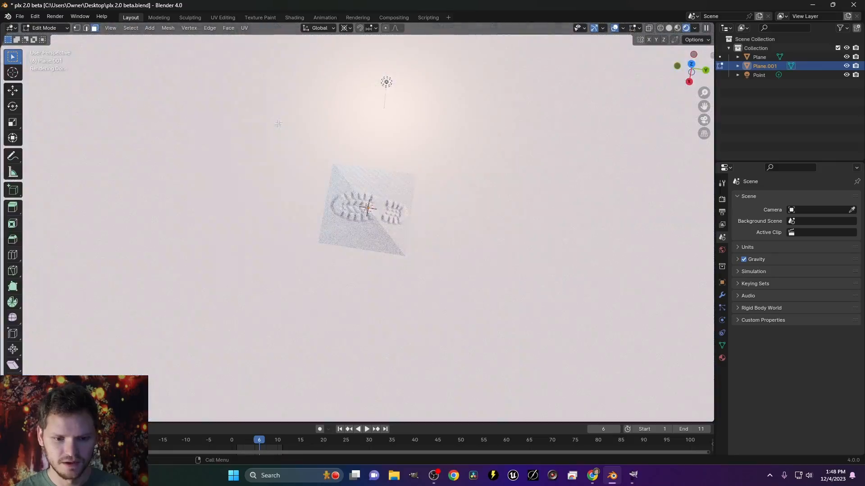
key(ctrl+f)
click(275, 121)
right_click(275, 121)
click(275, 121)
right_click(275, 121)
click(275, 122)
right_click(275, 121)
click(275, 121)
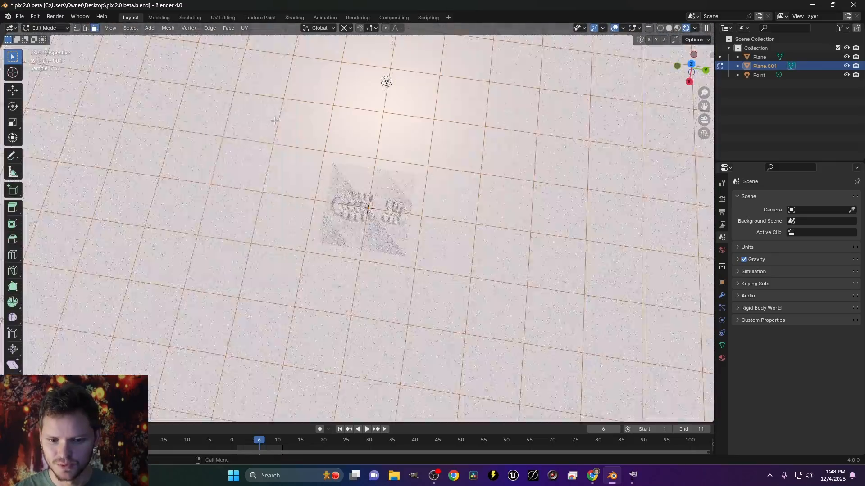
right_click(275, 121)
click(274, 121)
right_click(275, 120)
click(274, 121)
right_click(274, 121)
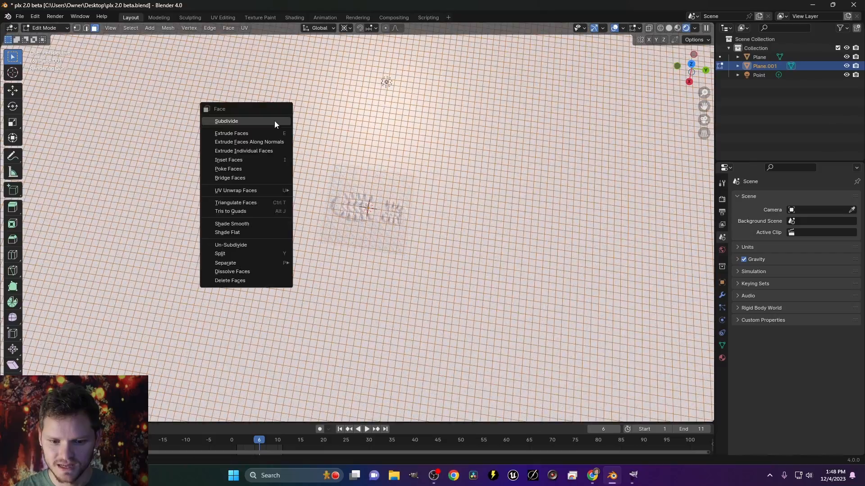
click(275, 121)
key(Tab)
scroll(275, 121, down, 3)
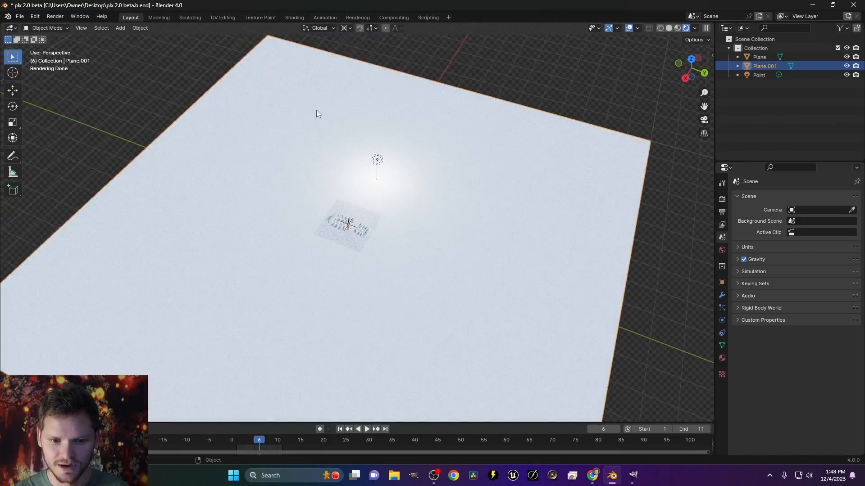
key(Tab)
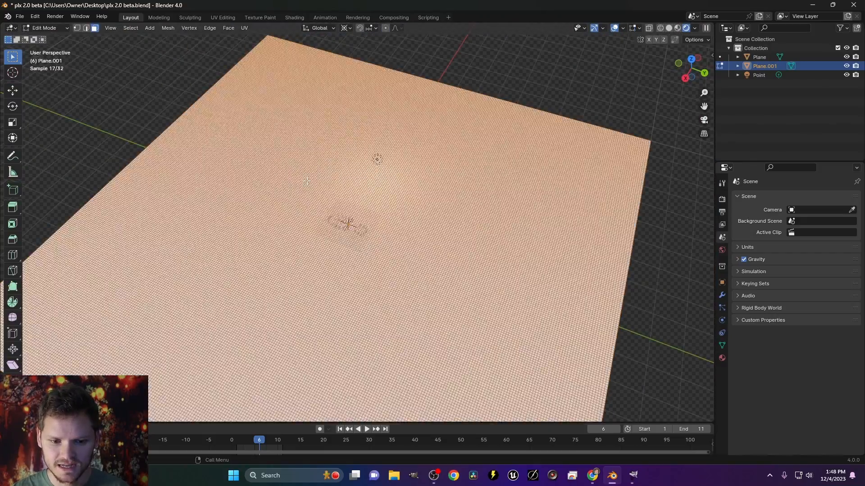
key(g)
key(z)
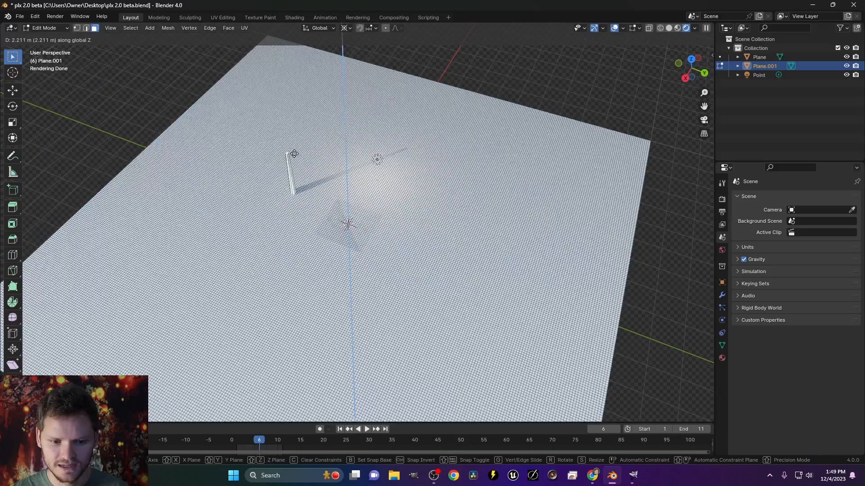
right_click(295, 154)
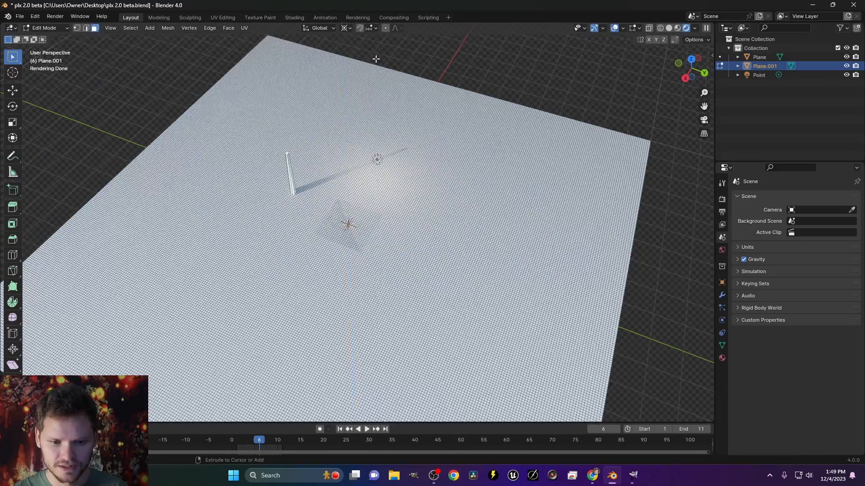
Step: Enable proportional editing and raise a smooth hill about 1.9 m along Z beside the footprint, with a falloff radius of about 4.6 m
click(385, 28)
key(g)
key(z)
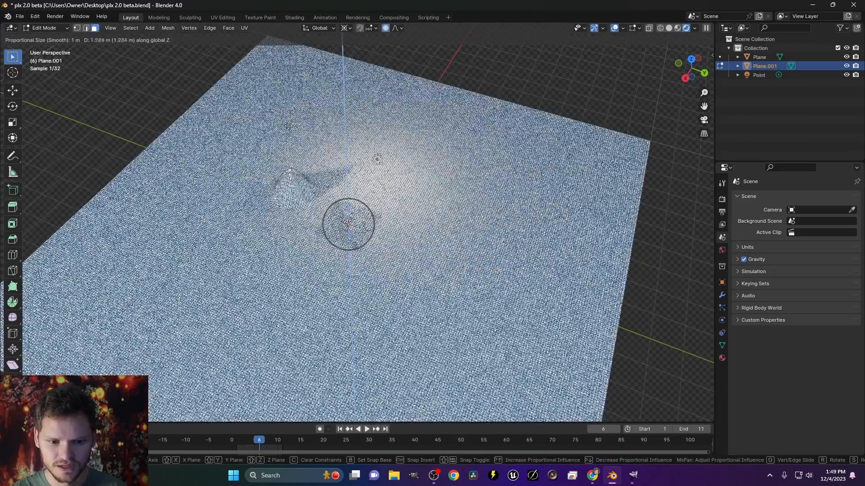
scroll(290, 114, down, 6)
scroll(291, 115, down, 2)
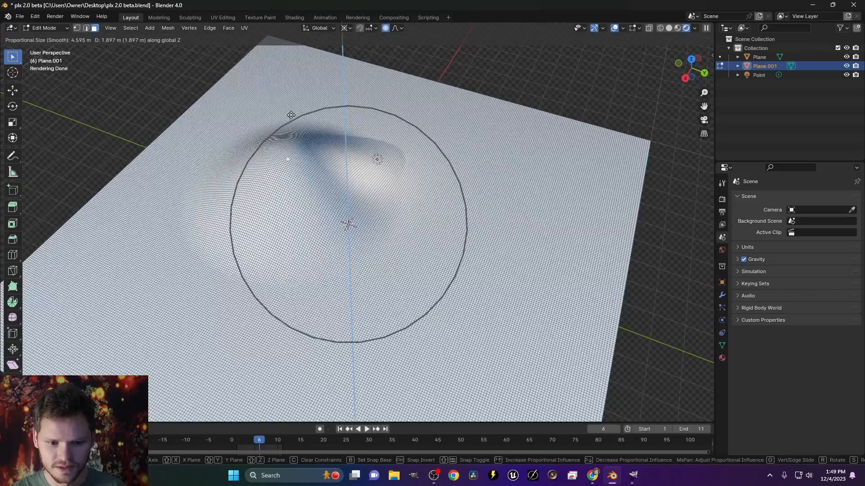
click(291, 115)
Step: Sink a hollow about 0.86 m along Z in front of the footprint and raise a second smooth hill behind it
click(414, 282)
key(g)
key(z)
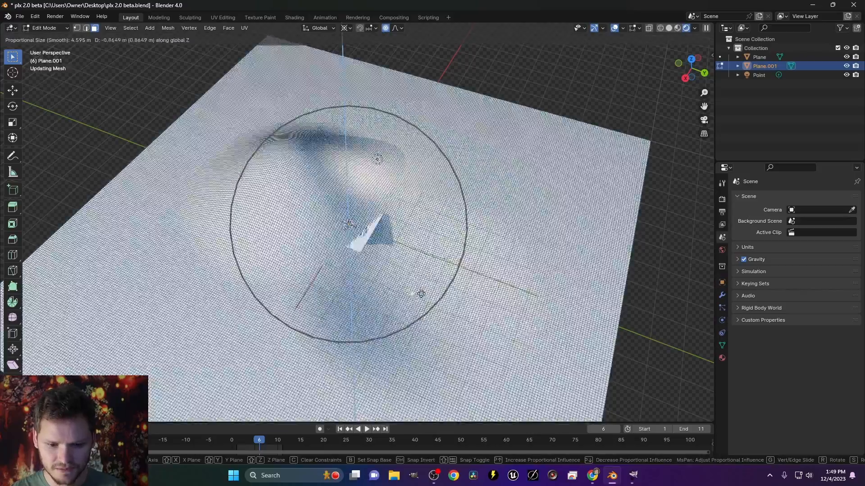
click(421, 294)
key(g)
key(z)
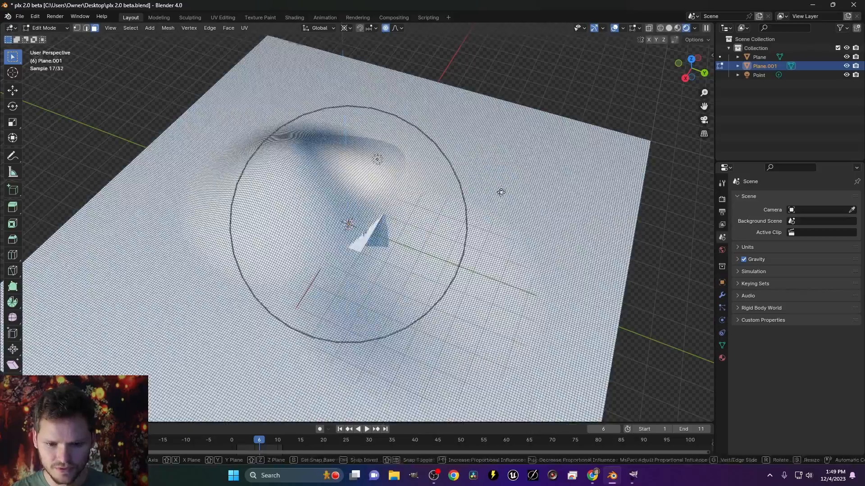
click(507, 171)
middle_drag(508, 168, 444, 180)
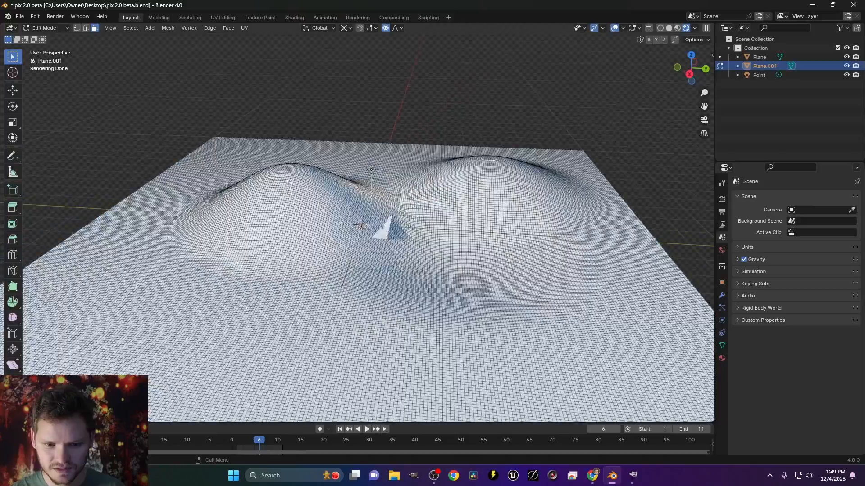
Step: Lower the first hill about 0.91 m along Z, sink a dent with a smaller falloff radius into its slope and return to Object Mode
key(g)
key(z)
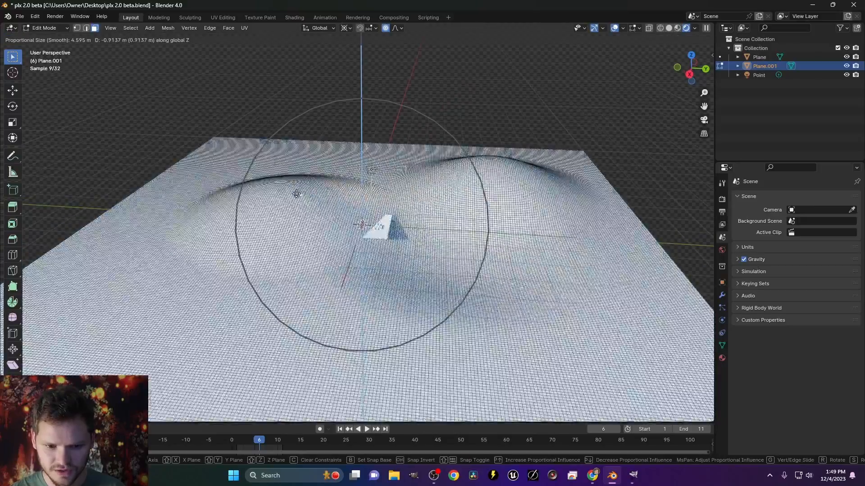
click(297, 196)
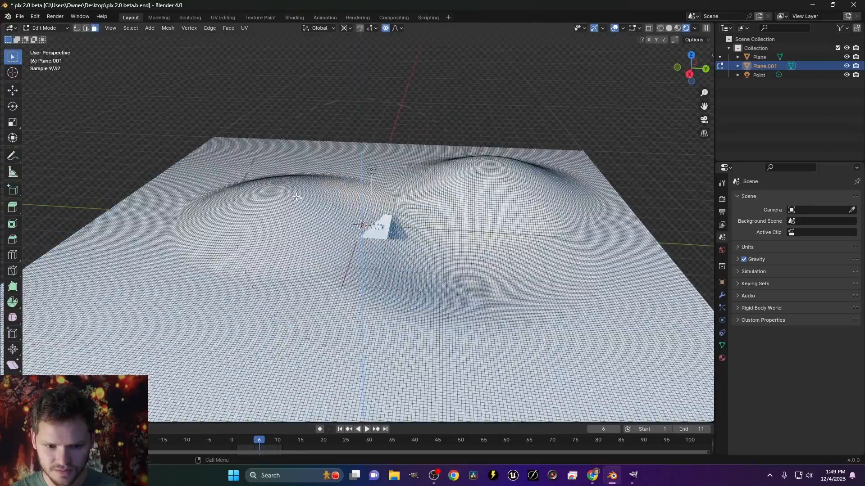
key(g)
key(z)
scroll(301, 243, up, 4)
click(301, 248)
key(Tab)
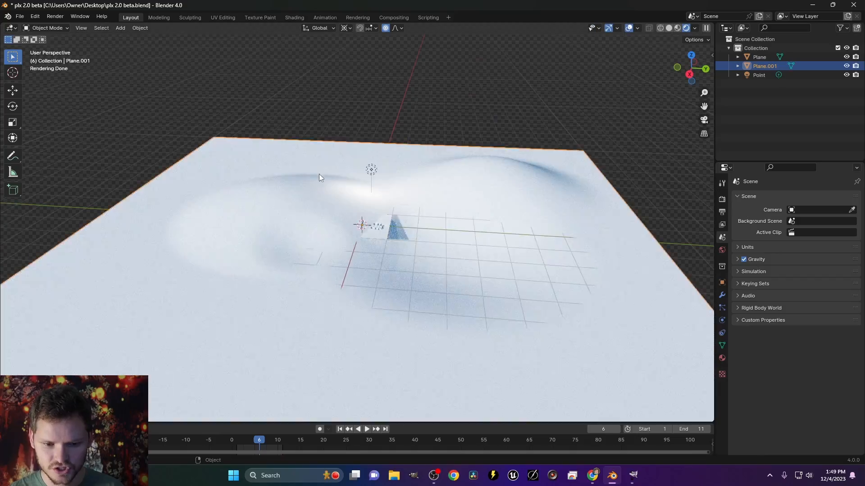
middle_drag(319, 174, 335, 225)
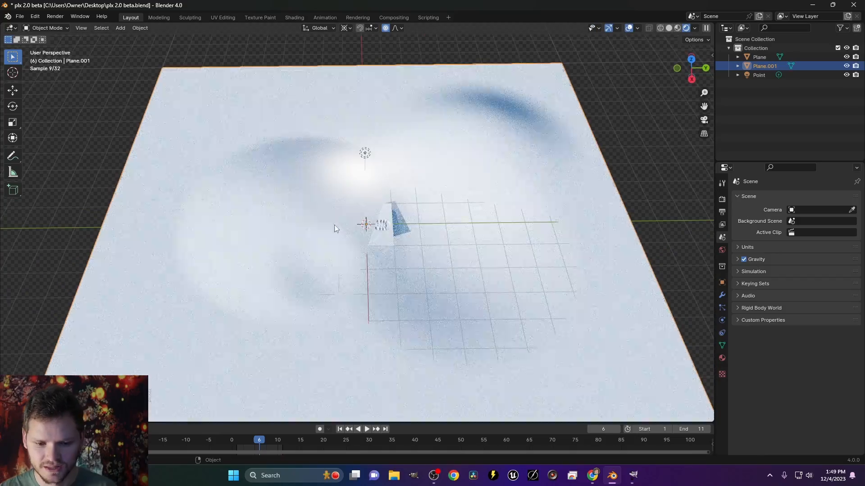
click(384, 225)
key(g)
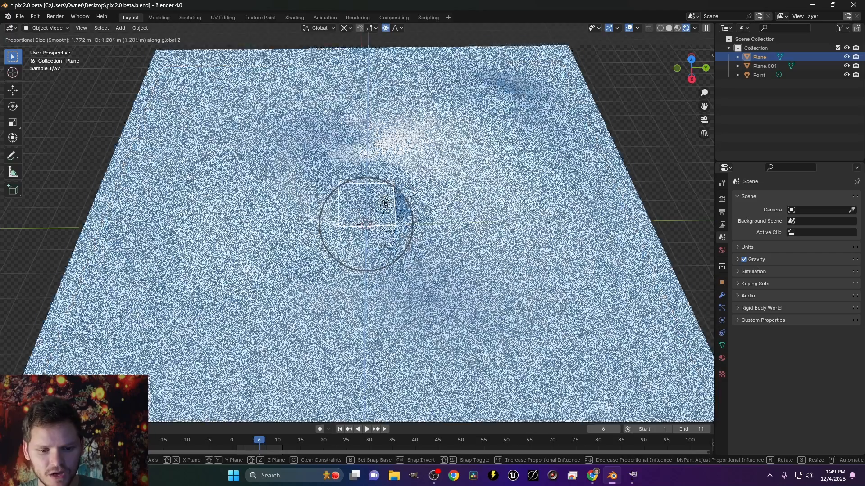
key(z)
click(400, 214)
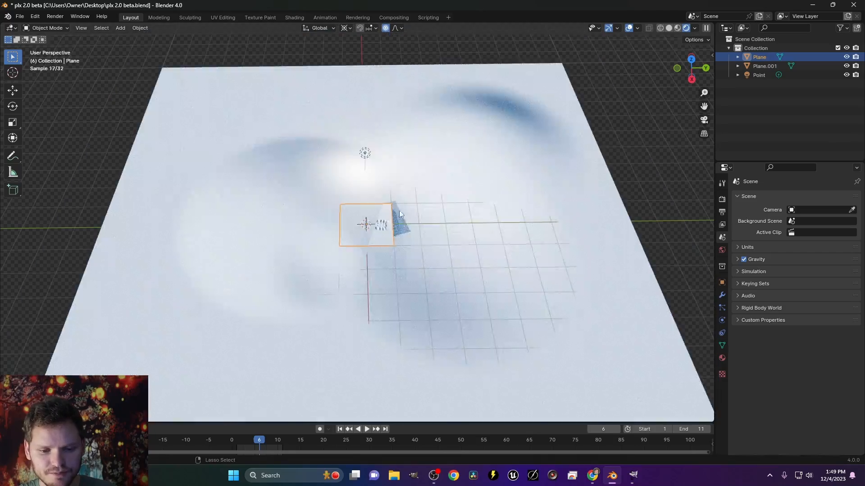
Step: Rename the small plane as footprint and the large uneven plane as ground
double_click(763, 66)
text(footprint)
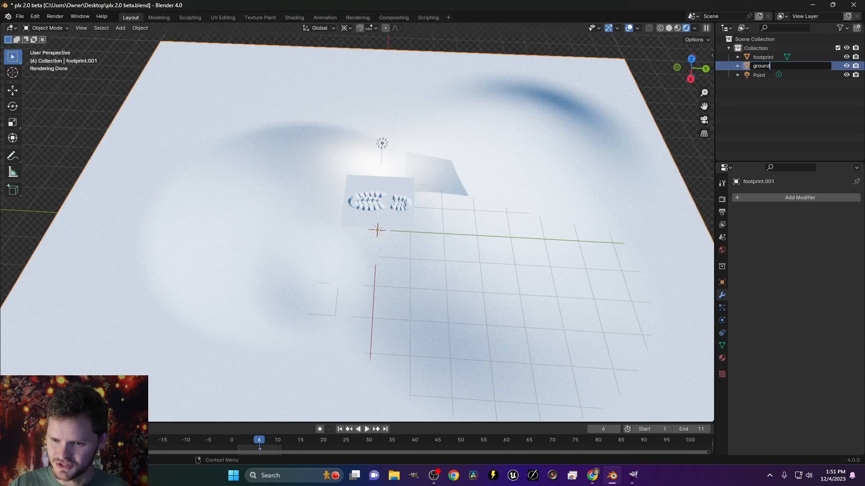
key(Return)
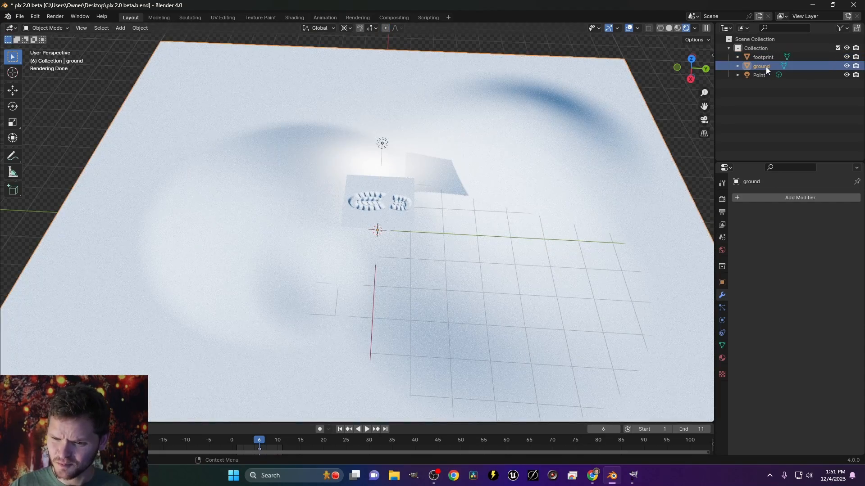
Step: Add a Shrinkwrap modifier to the footprint plane with the ground object as its target
click(762, 57)
click(761, 198)
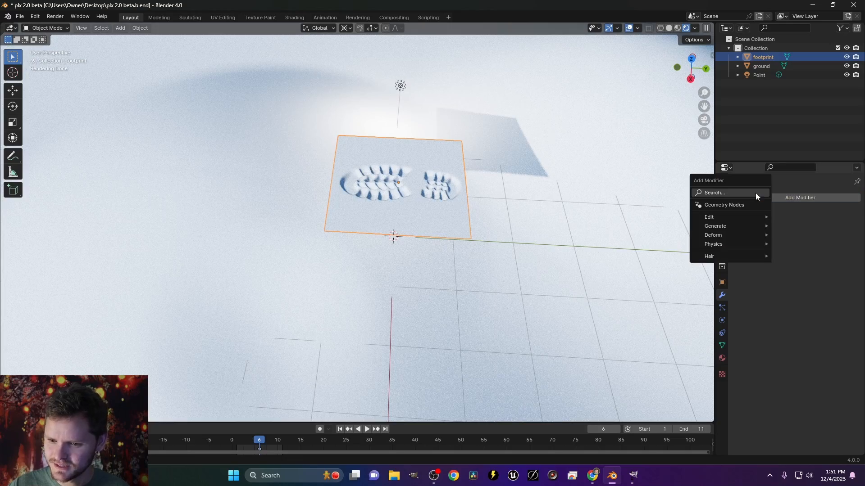
click(757, 193)
text(shrink)
key(Return)
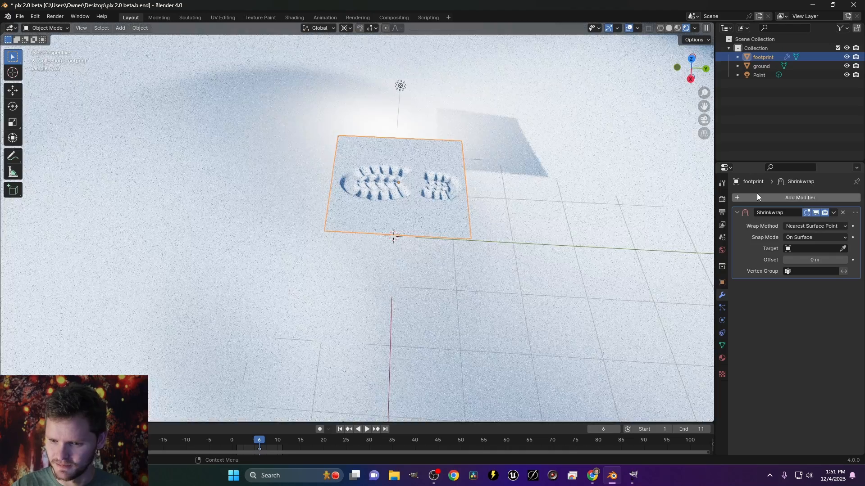
click(842, 249)
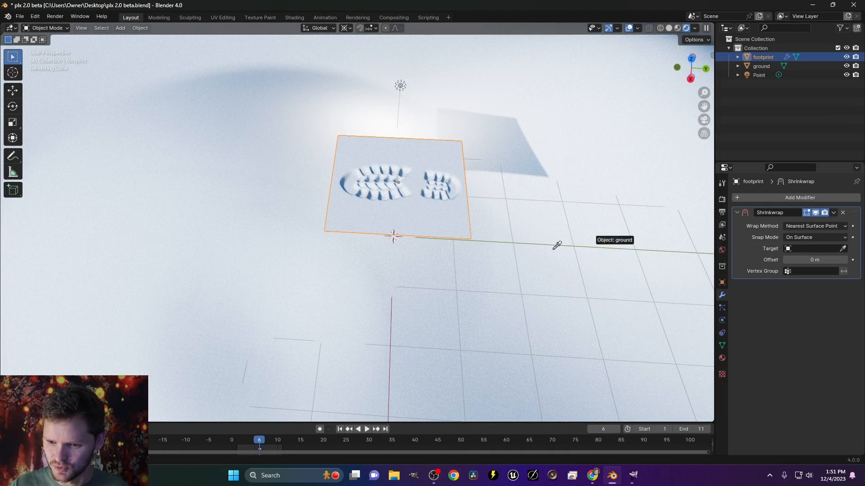
click(523, 252)
Step: Set the Shrinkwrap modifier to the Project wrap method along the Z axis with the Negative direction enabled
middle_drag(404, 239, 369, 196)
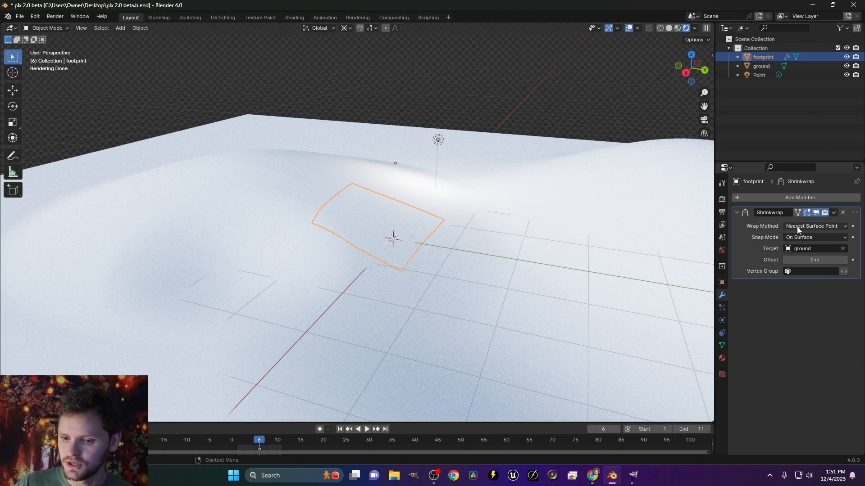
click(817, 227)
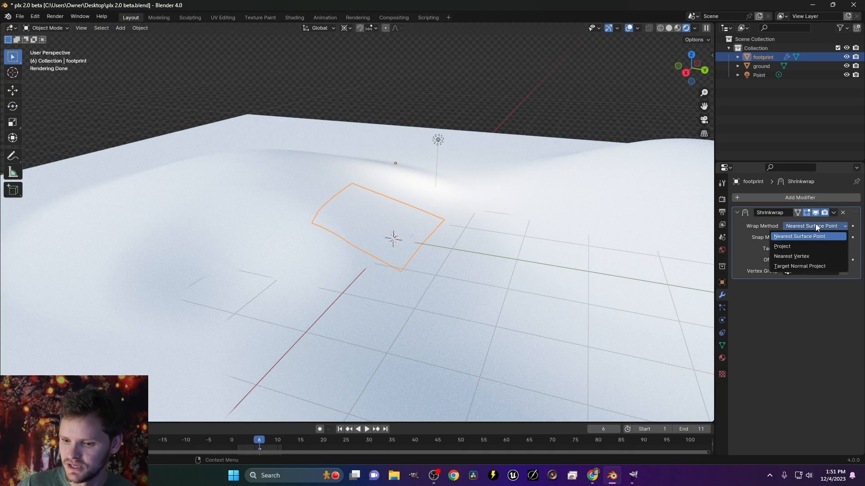
click(787, 247)
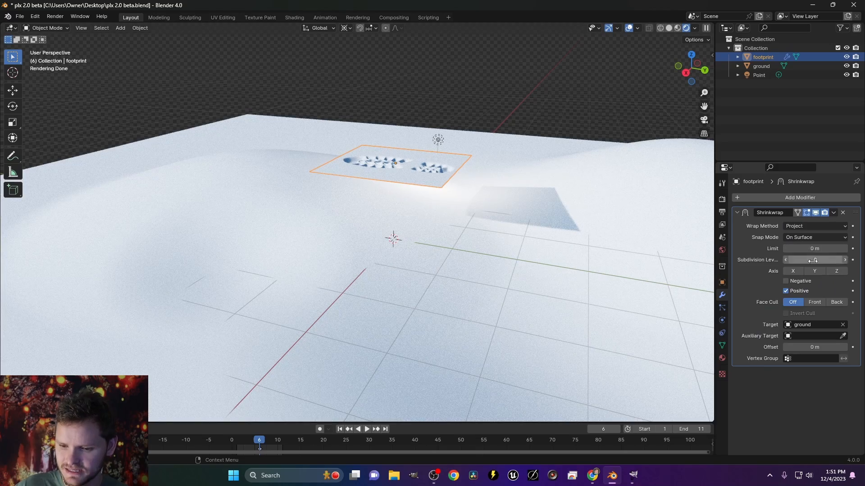
click(838, 271)
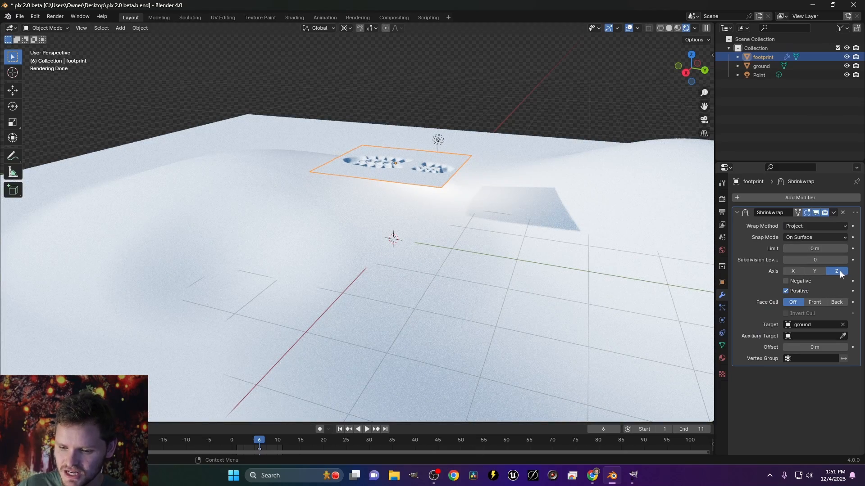
click(787, 281)
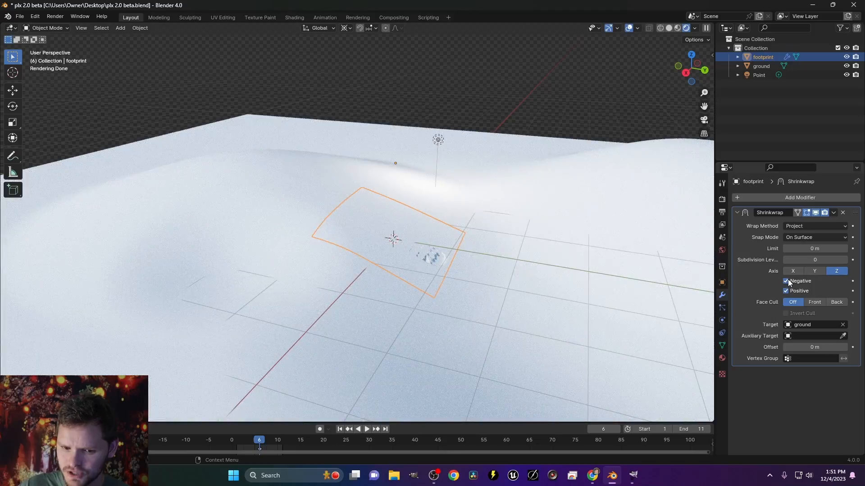
Step: Raise the footprint slightly off the ground with a Shrinkwrap offset of 0.007 m and deselect it
scroll(479, 272, up, 3)
shift+middle_drag(486, 280, 421, 219)
scroll(434, 221, up, 4)
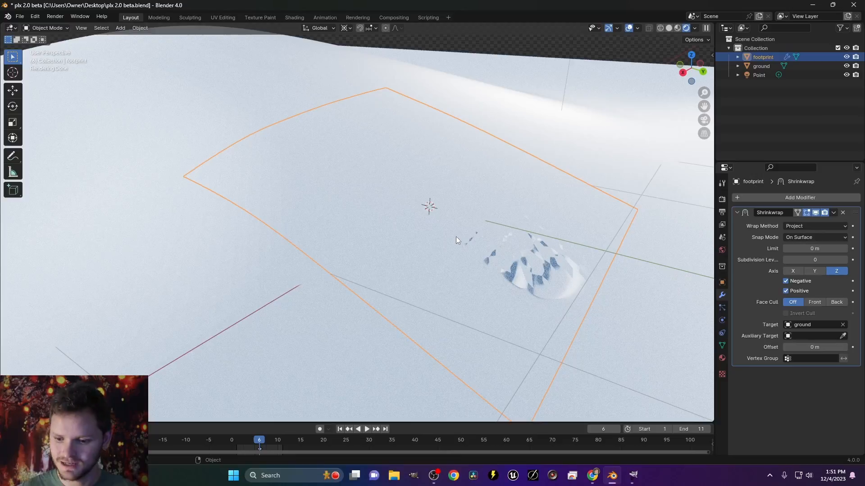
mouse_move(814, 347)
mouse_down()
mouse_move(822, 347)
mouse_move(799, 347)
mouse_move(812, 347)
mouse_up()
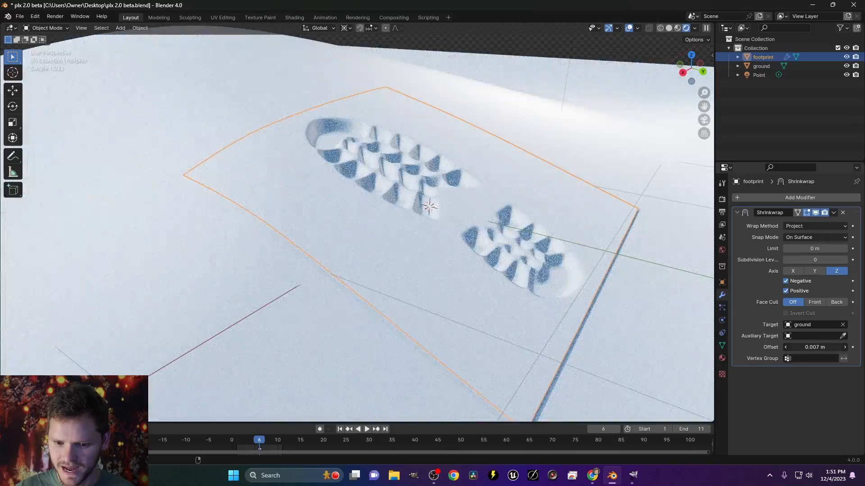
scroll(496, 175, down, 5)
click(243, 92)
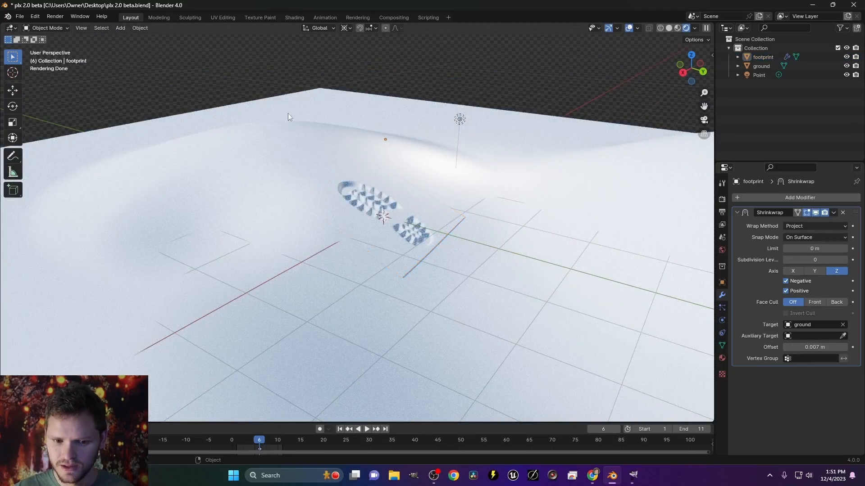
Step: Try moving the footprint across the uneven ground and undo the move
middle_drag(386, 164, 370, 179)
click(383, 220)
key(g)
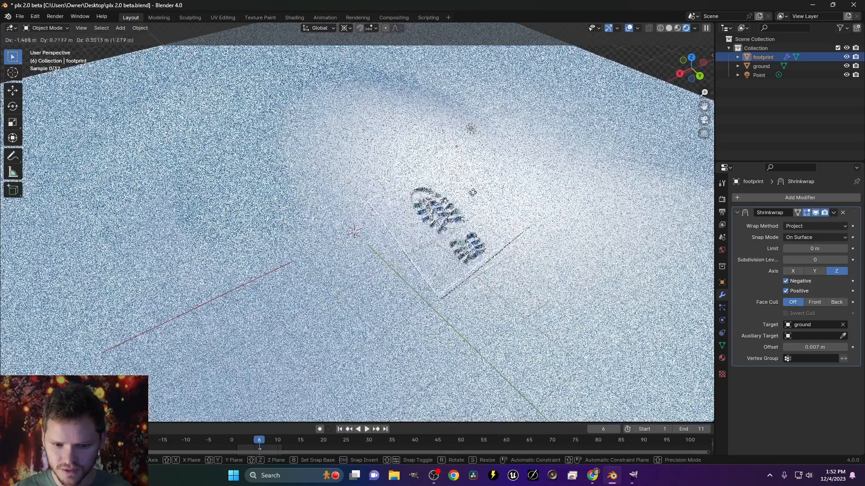
click(241, 206)
middle_drag(241, 207, 303, 204)
key(ctrl+z)
Step: Try scaling the footprint and rotating it about the Z axis on the uneven ground
key(s)
click(420, 174)
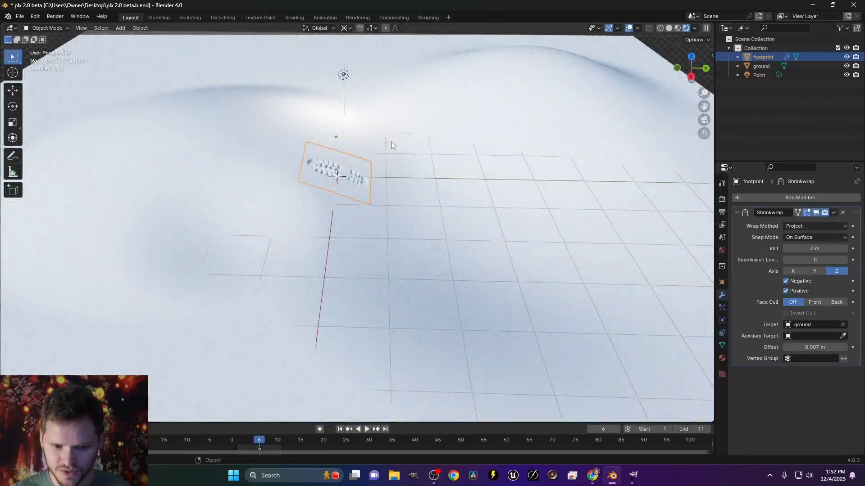
key(r)
key(z)
click(412, 237)
scroll(410, 238, up, 6)
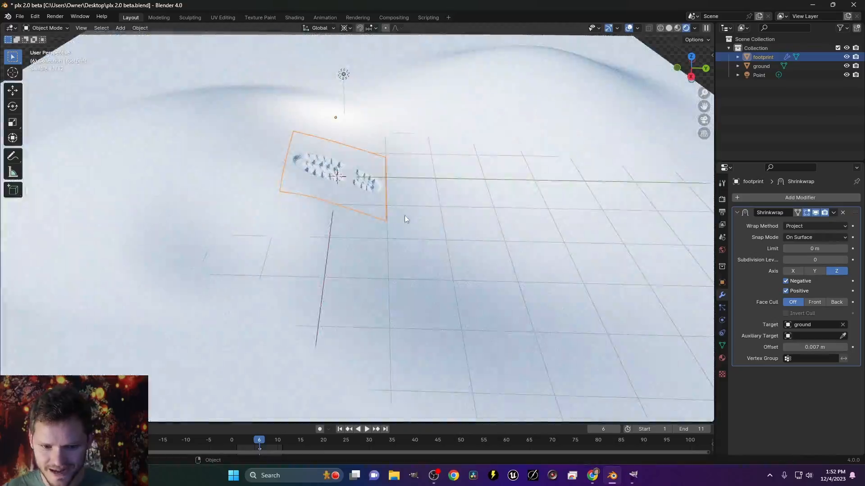
shift+middle_drag(405, 182, 403, 344)
scroll(396, 315, down, 5)
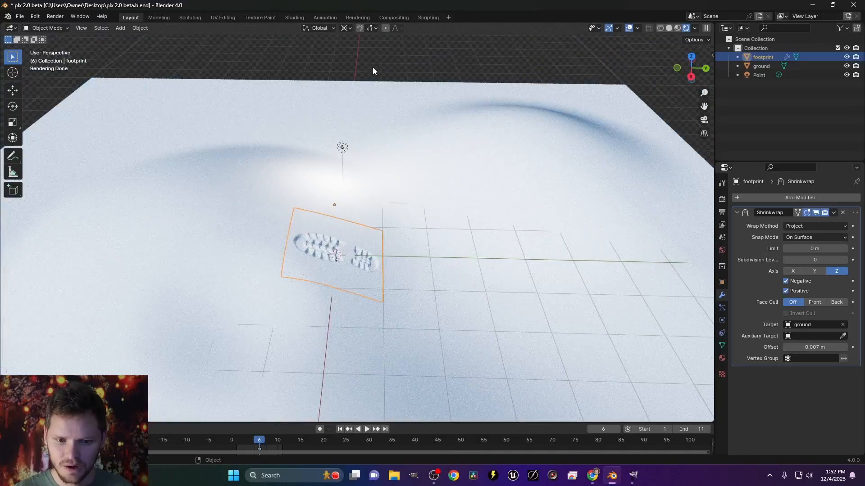
Step: Select the footprint, switch to the Shading workspace and isolate the footprint in local view
click(372, 68)
scroll(367, 296, up, 1)
middle_drag(367, 297, 425, 302)
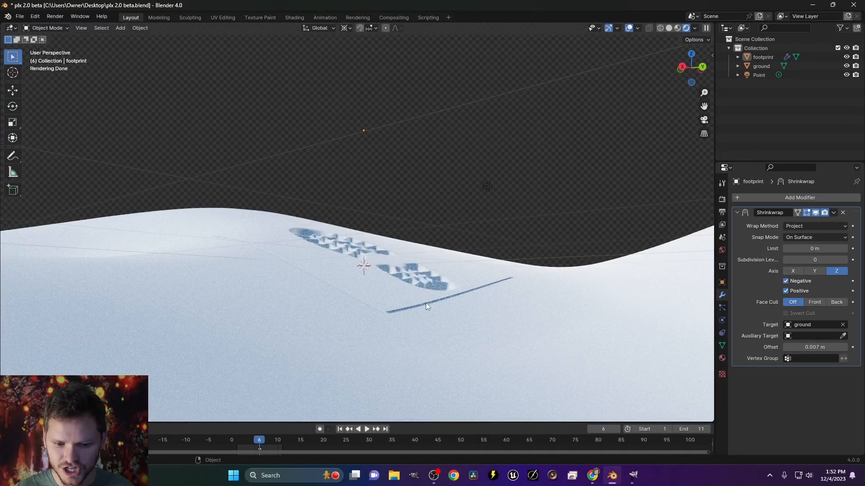
click(418, 293)
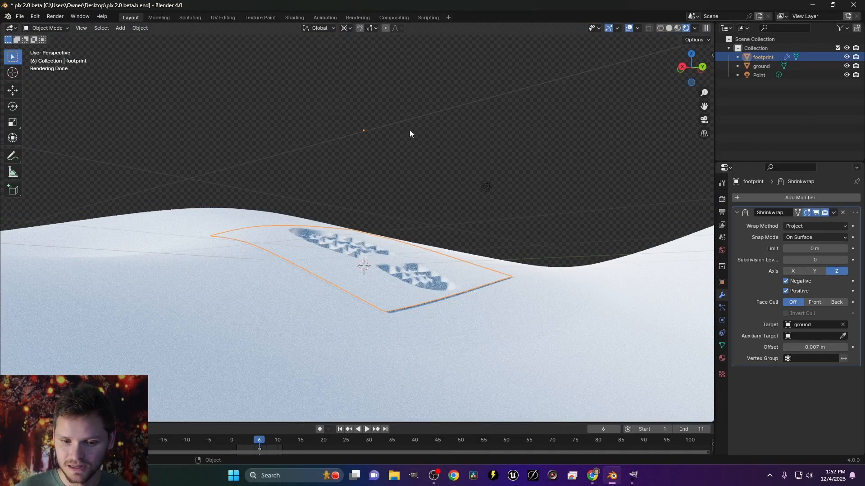
click(302, 17)
middle_drag(487, 286, 584, 247)
scroll(507, 192, up, 2)
middle_drag(506, 195, 488, 225)
Step: Add an Image Texture node to the footprint material and assign footprintheightmap.png to it
key(shift+a)
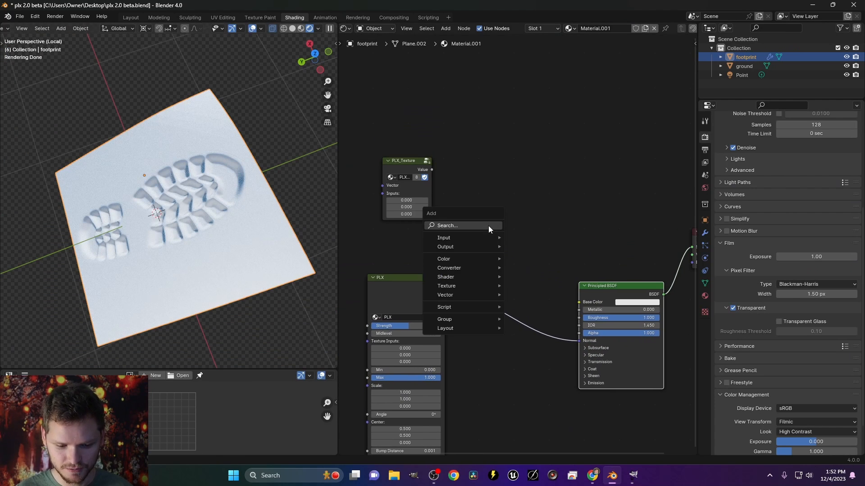
text(imag)
key(Return)
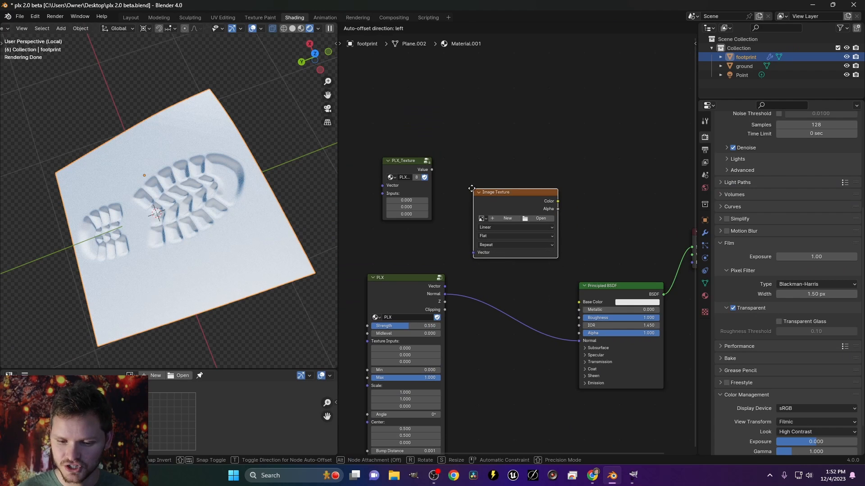
click(475, 189)
click(480, 218)
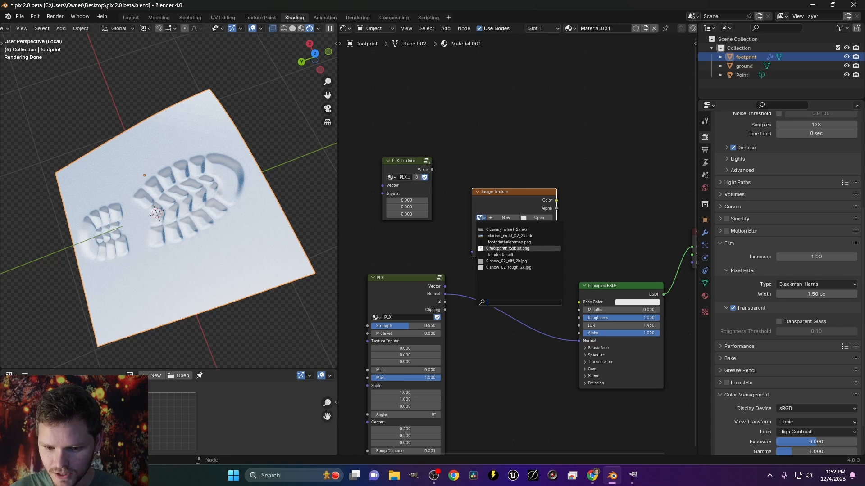
click(509, 242)
Step: Preview the height map's alpha, link it to the Principled BSDF's Alpha input and reconnect the shader to the Material Output
ctrl+shift+click(511, 201)
drag(509, 203, 482, 198)
middle_drag(551, 260, 450, 269)
drag(504, 295, 501, 272)
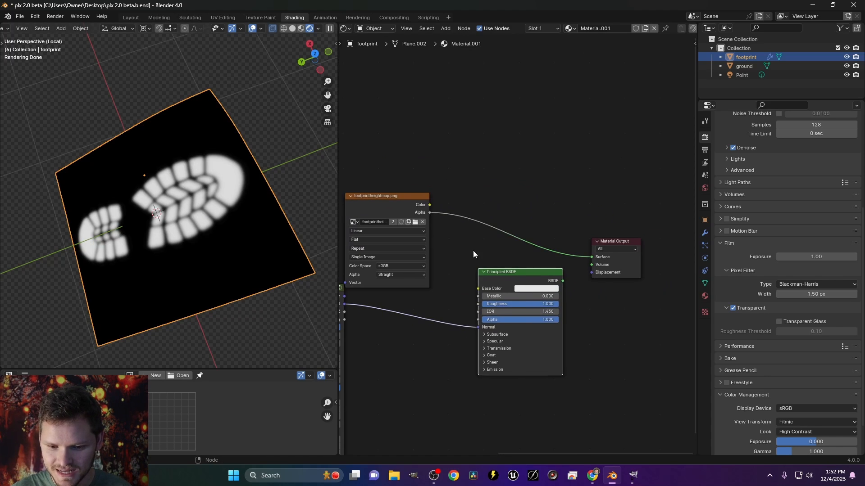
scroll(473, 251, up, 1)
drag(414, 207, 469, 332)
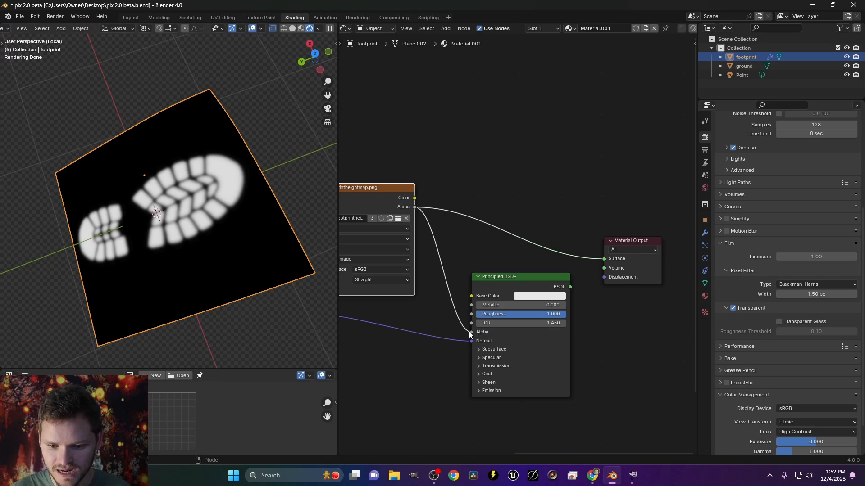
ctrl+shift+click(520, 277)
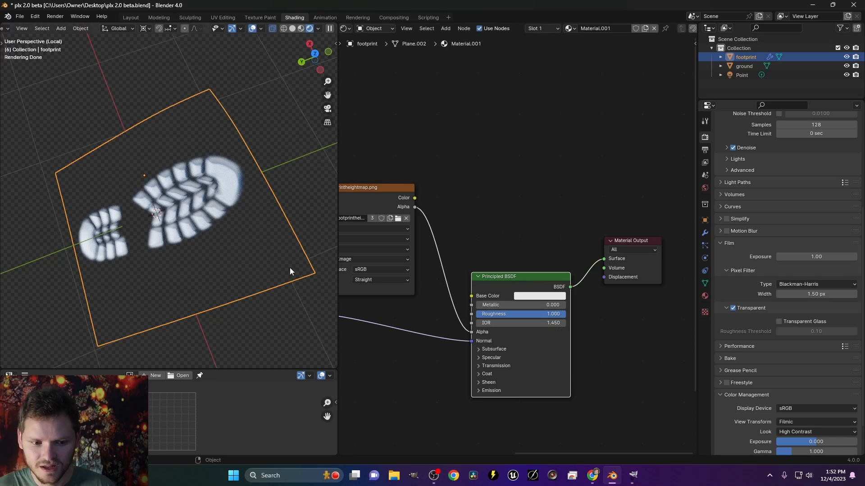
Step: Insert a Color Ramp node between the height map's Alpha output and the Principled BSDF's Alpha input
scroll(187, 206, up, 3)
scroll(187, 206, up, 3)
middle_drag(160, 161, 243, 126)
scroll(446, 257, down, 6)
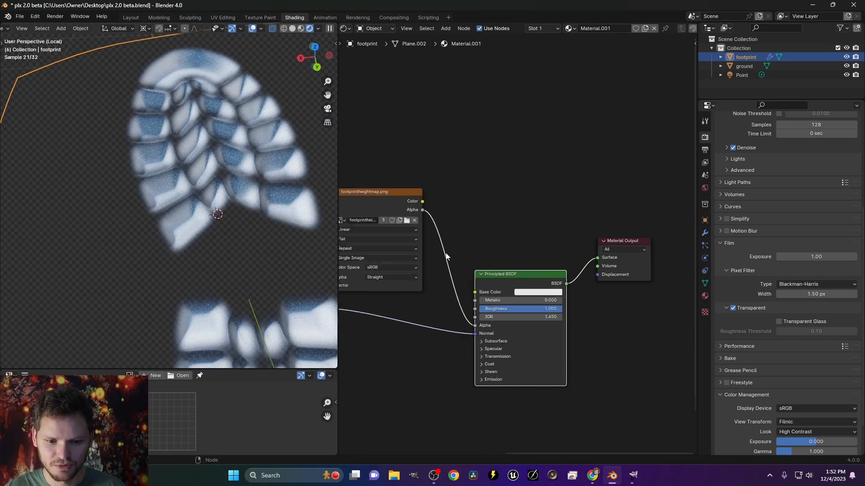
scroll(572, 226, up, 3)
key(shift+a)
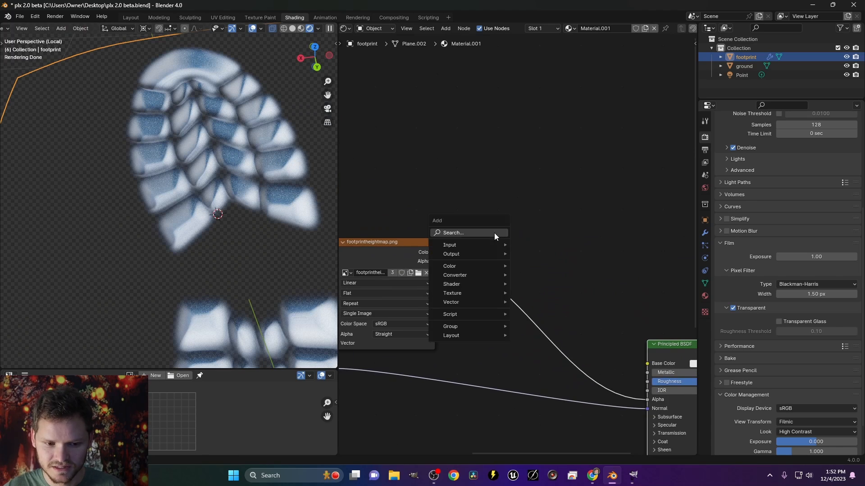
click(491, 233)
text(color)
click(509, 256)
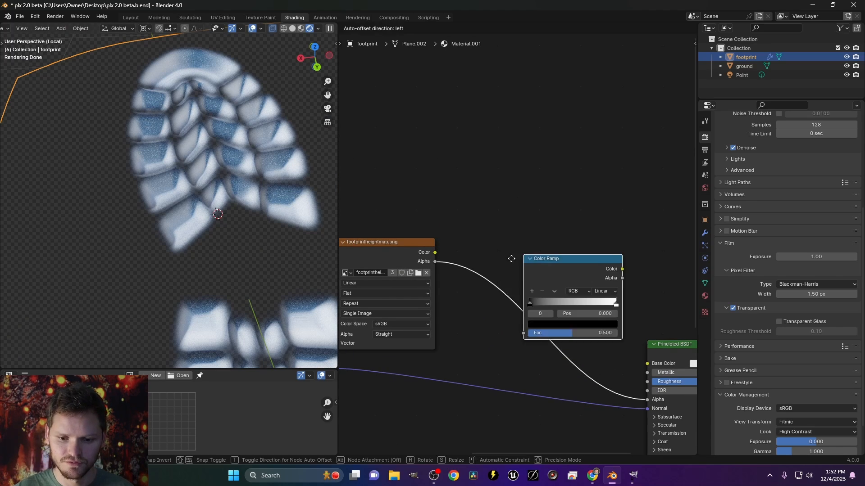
click(455, 247)
Step: Move the Color Ramp's black stop slightly inward, set the white stop's position to 0.685 and choose Ease interpolation
drag(522, 302, 486, 300)
click(494, 303)
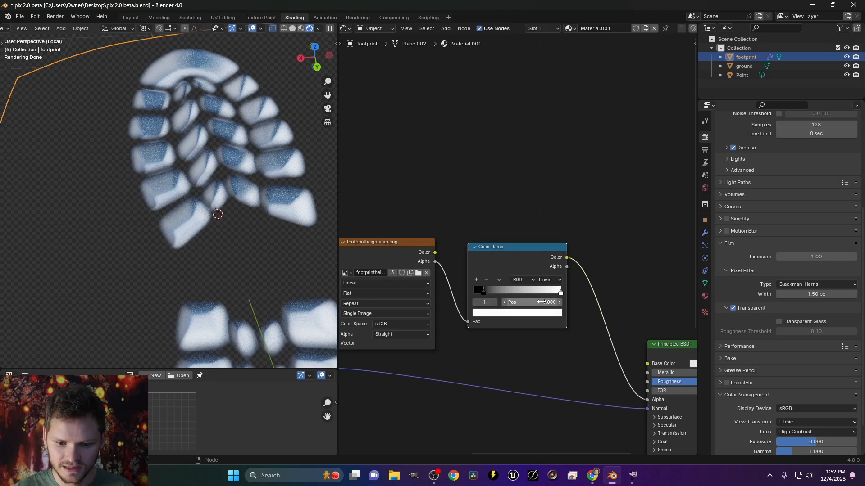
drag(544, 303, 473, 303)
click(553, 281)
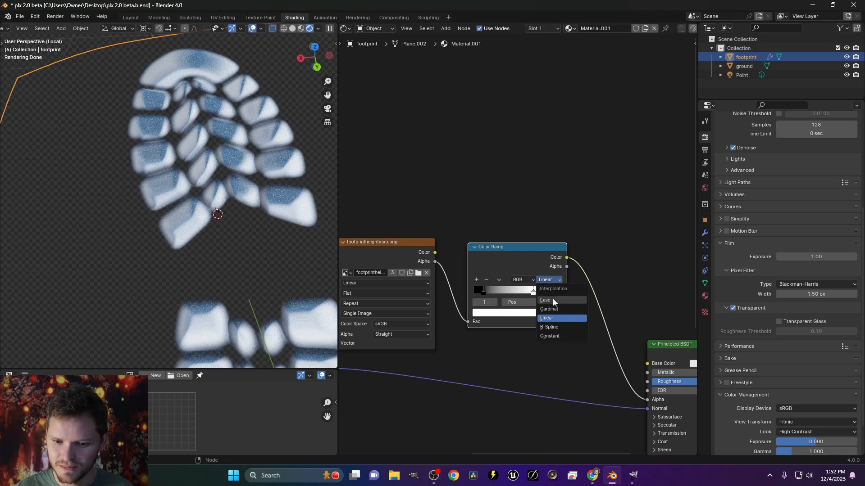
click(557, 290)
middle_drag(202, 172, 145, 182)
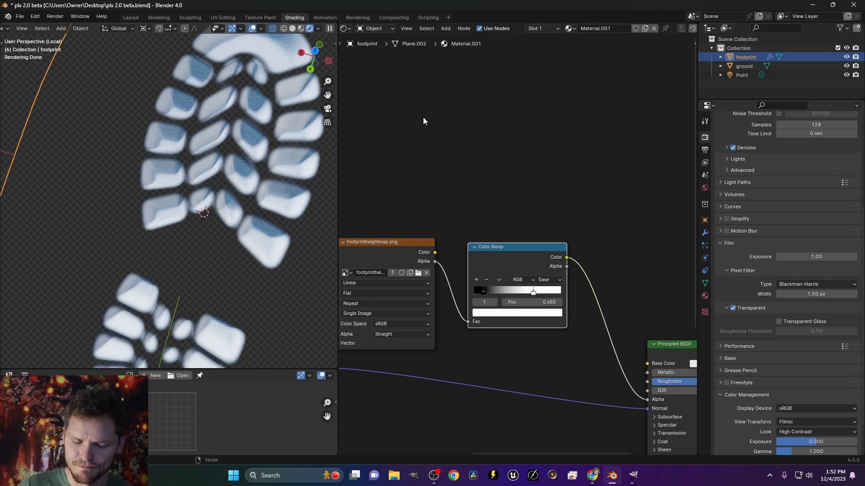
scroll(210, 181, down, 5)
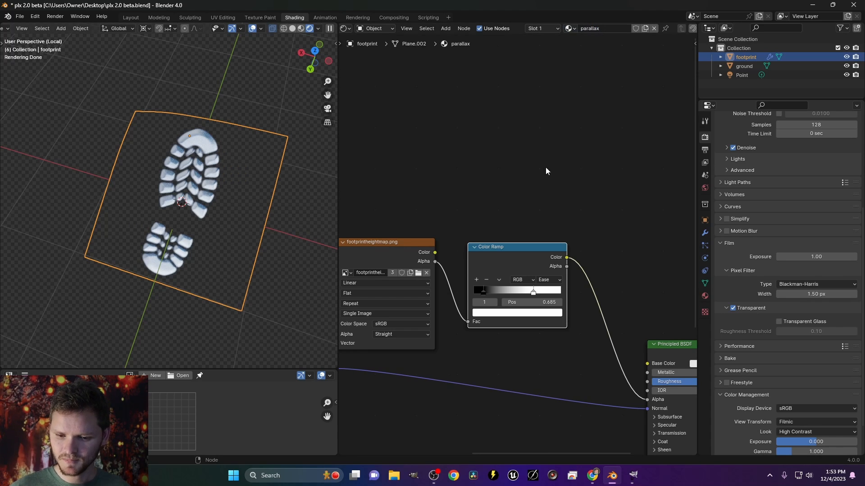
Step: Copy the footprint material's Principled BSDF node and create a new material on the ground object
middle_drag(614, 254, 442, 196)
click(499, 290)
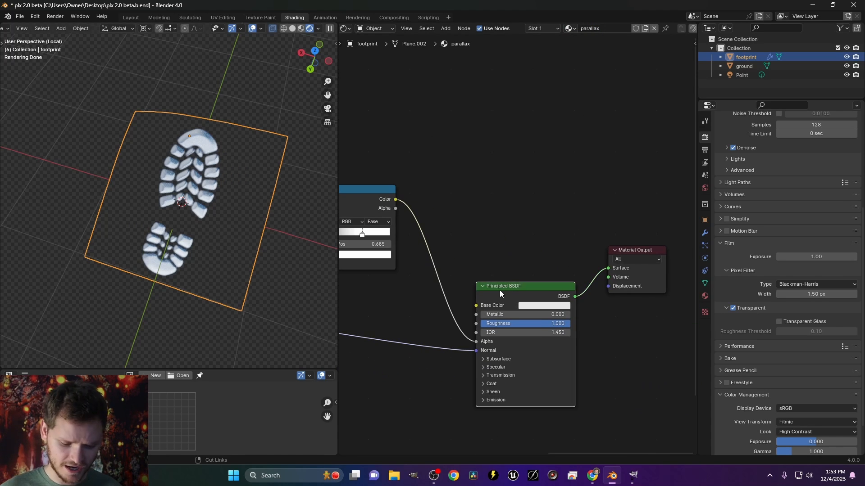
click(744, 65)
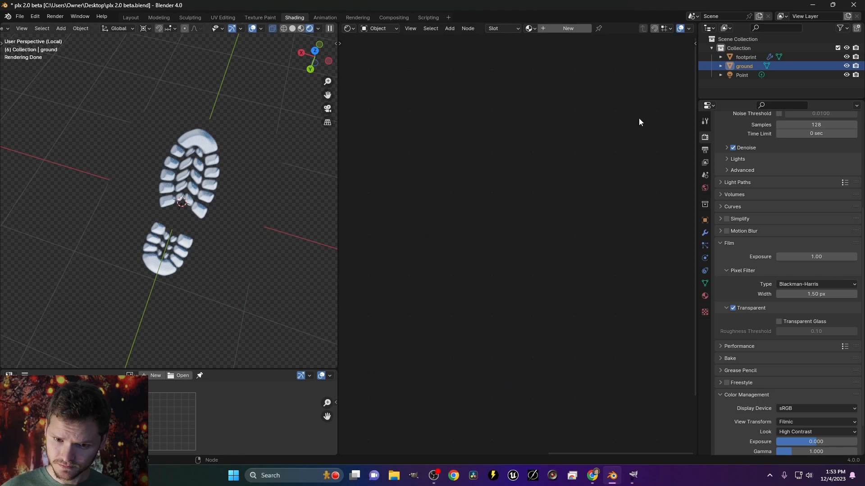
click(561, 28)
key(Home)
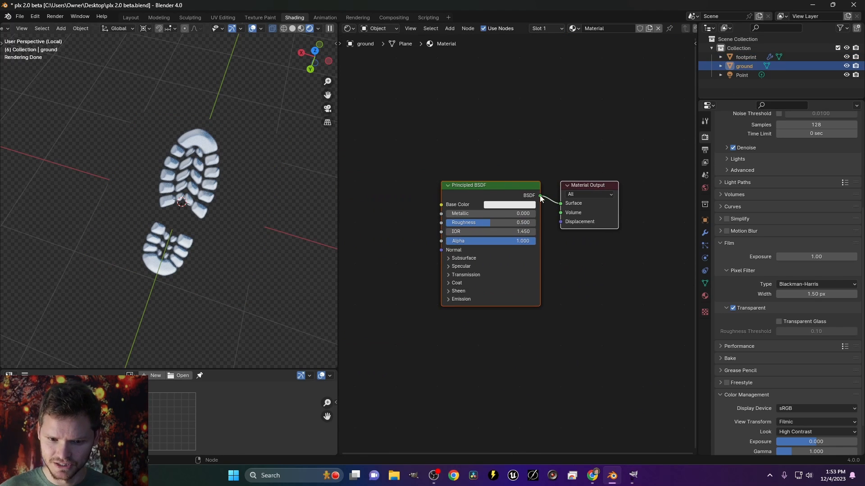
Step: Replace the ground material's default Principled BSDF with the copied one and link it to the Material Output
click(379, 152)
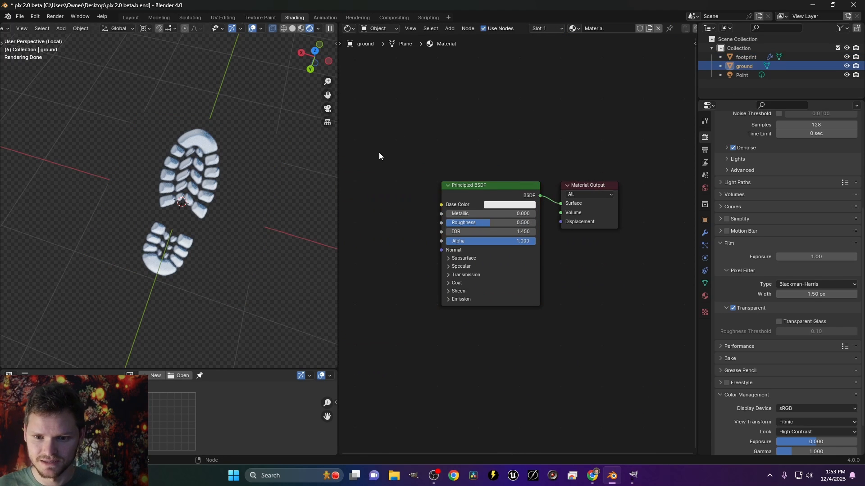
key(ctrl+v)
click(480, 191)
key(x)
ctrl+shift+click(409, 109)
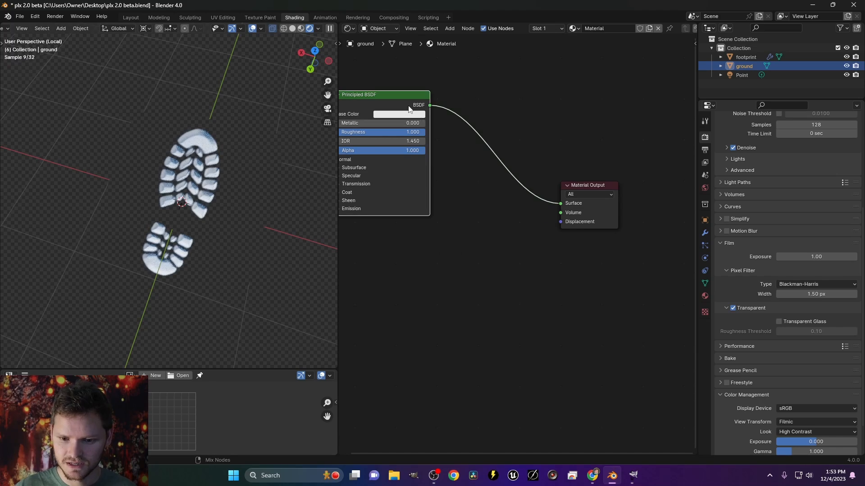
Step: In the Layout workspace, move the point light to the other side of the footprint
scroll(182, 198, down, 6)
scroll(188, 193, up, 5)
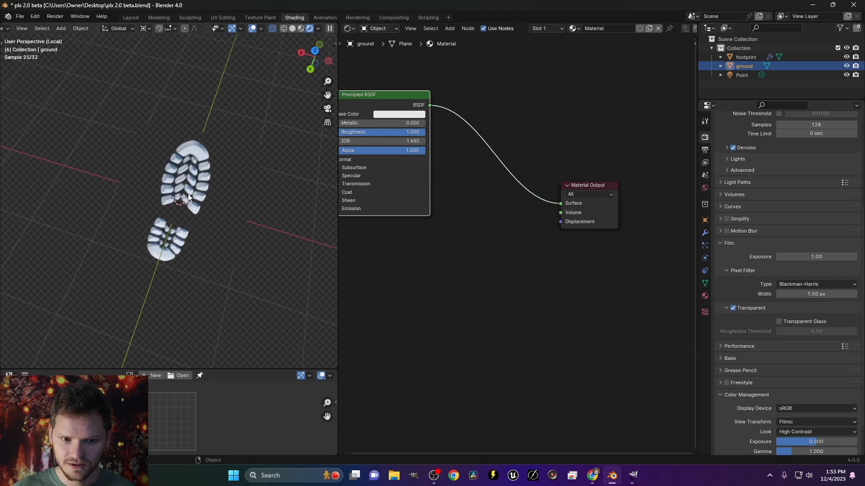
click(133, 18)
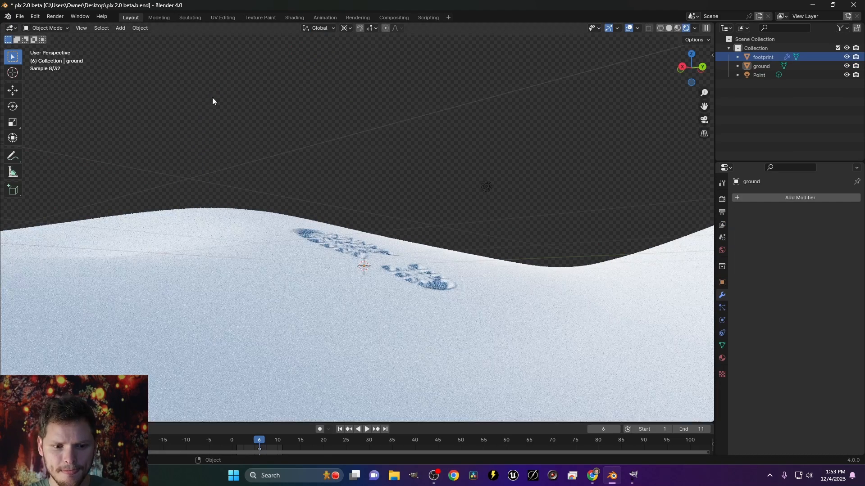
middle_drag(359, 182, 340, 255)
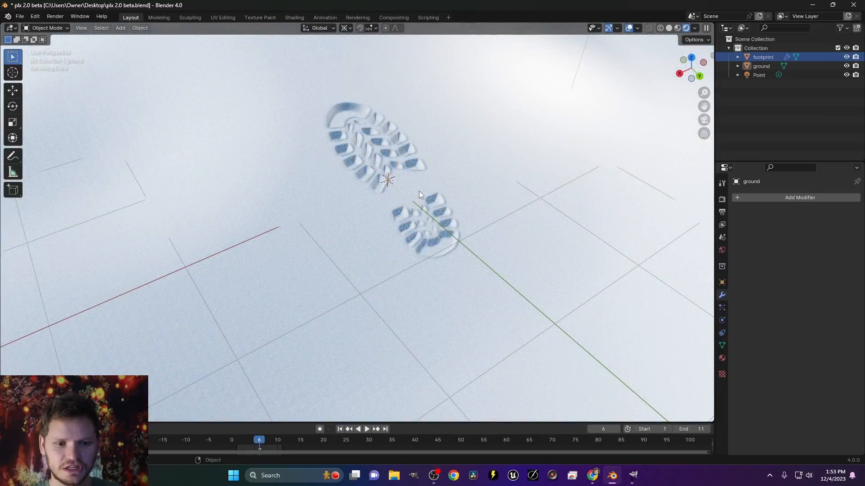
scroll(419, 191, down, 2)
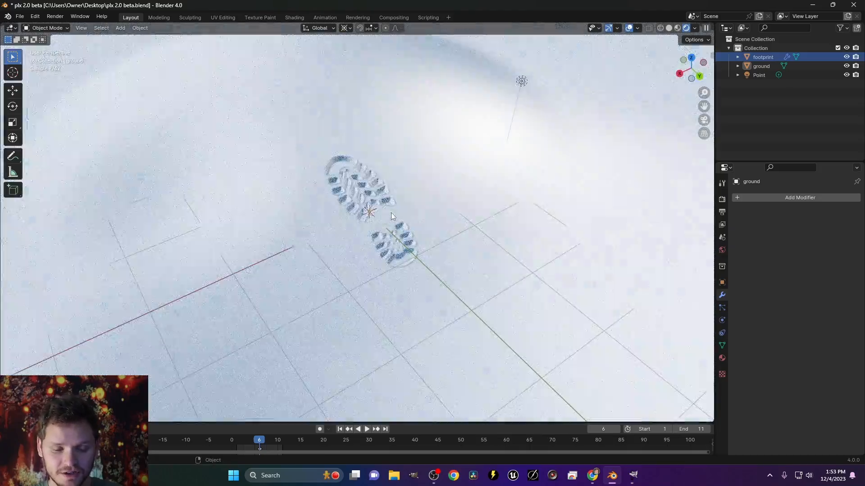
scroll(392, 216, up, 2)
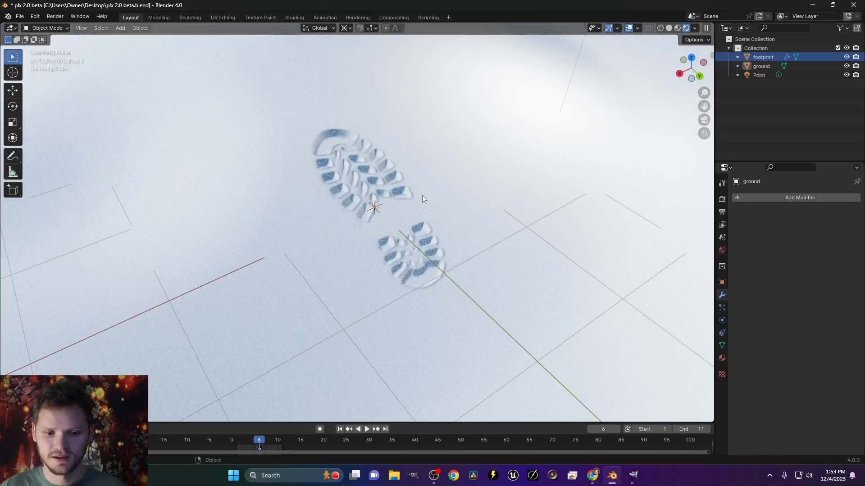
scroll(380, 191, down, 5)
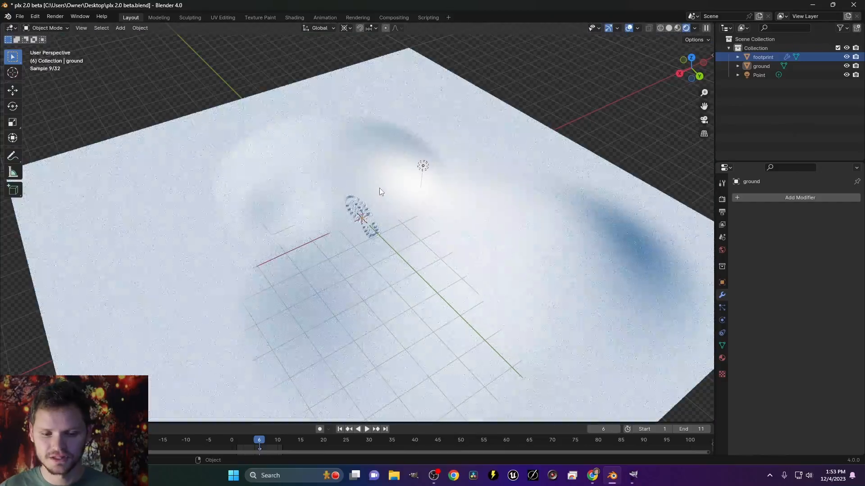
click(424, 166)
key(g)
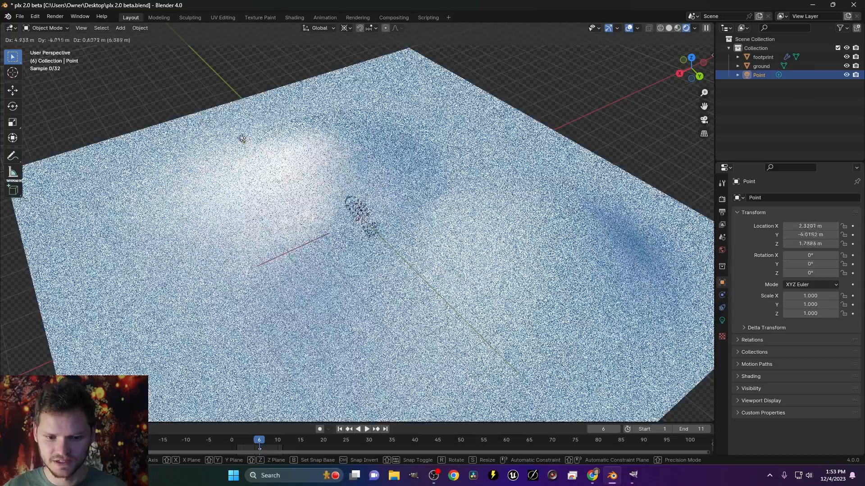
click(214, 131)
scroll(367, 225, up, 6)
middle_drag(370, 230, 383, 189)
Step: Select the footprint and look over its parallax material nodes in the Shading workspace
click(360, 171)
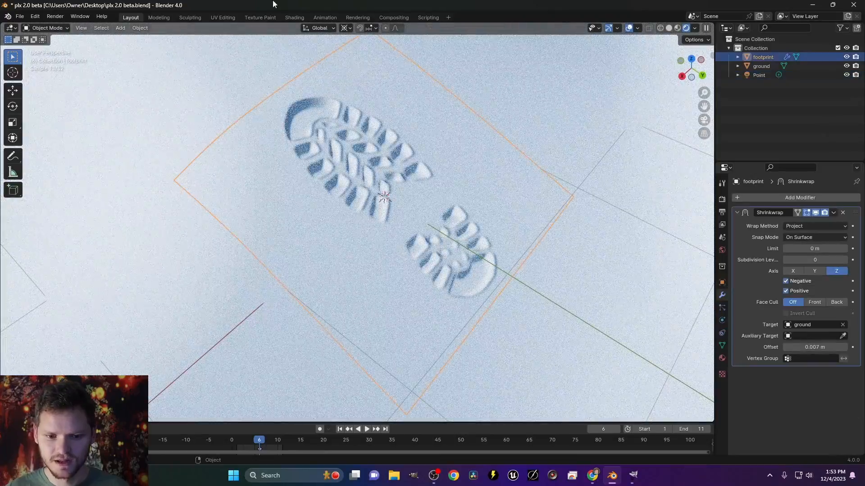
click(293, 16)
middle_drag(446, 246, 519, 236)
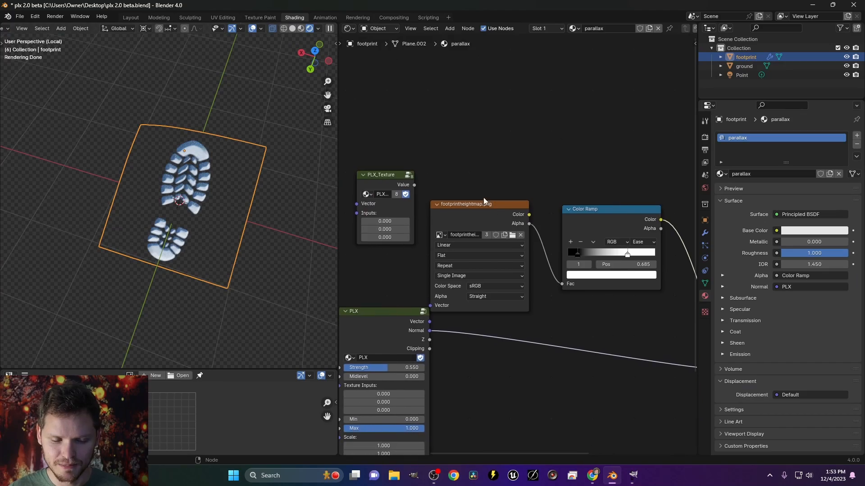
scroll(245, 118, down, 2)
scroll(245, 118, up, 1)
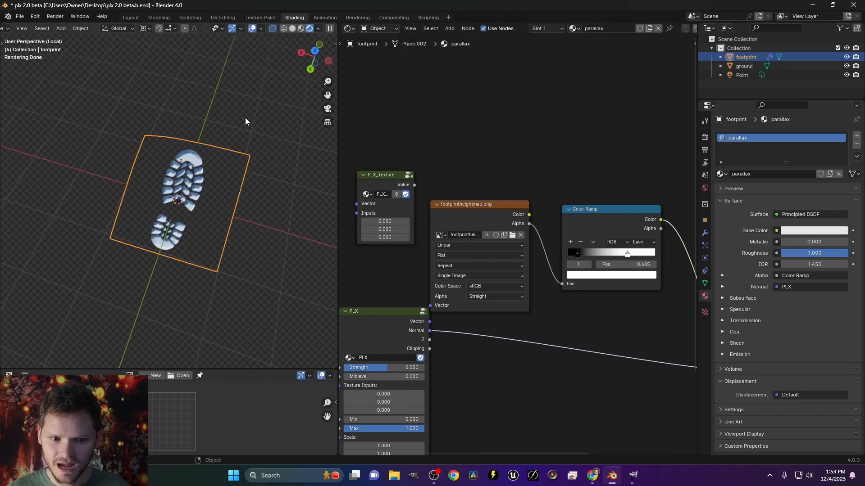
scroll(245, 118, down, 3)
scroll(245, 119, up, 4)
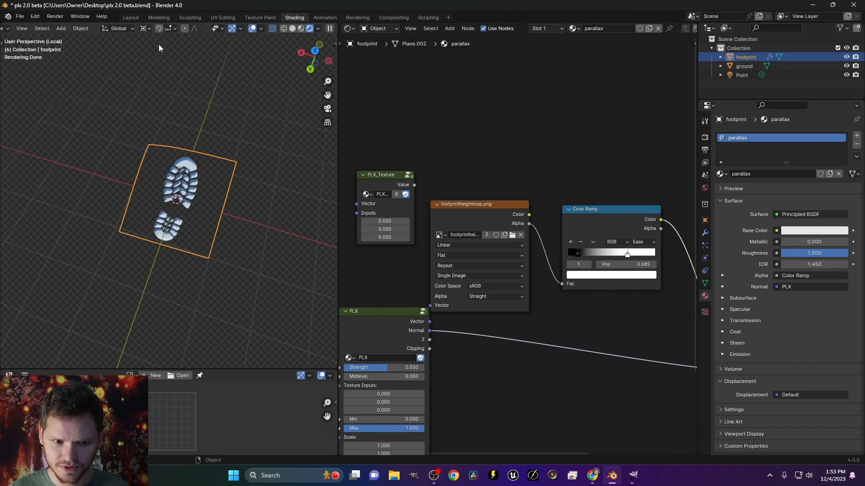
click(134, 17)
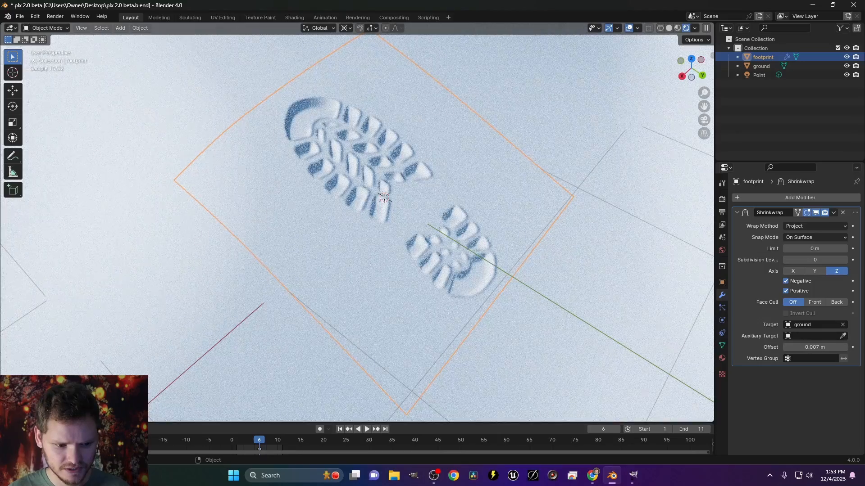
Step: Split the Layout workspace's 3D viewport horizontally and turn the lower area into a Shader Editor
drag(2, 420, 6, 264)
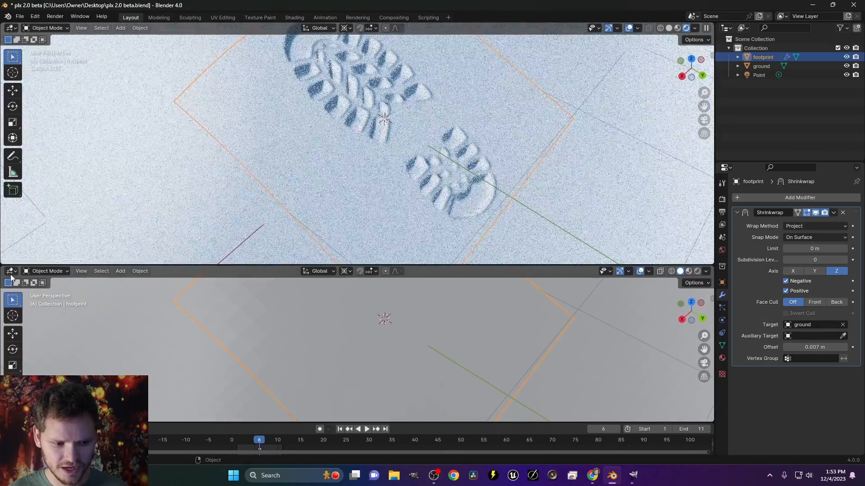
click(11, 271)
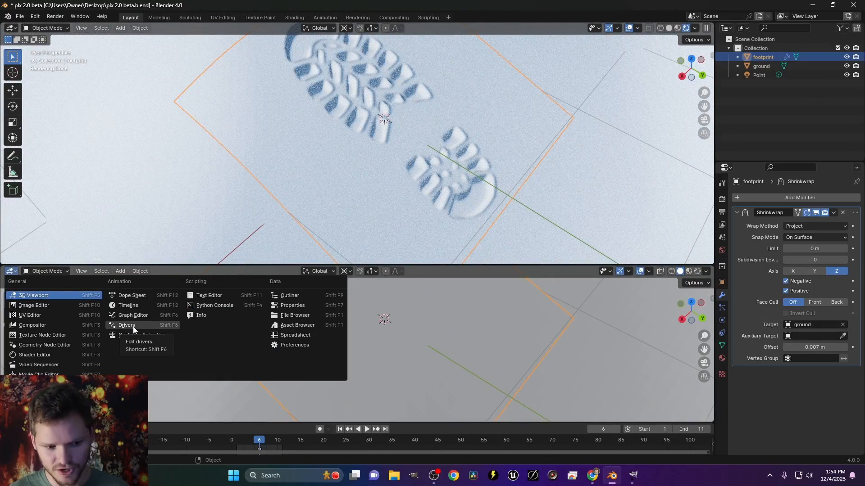
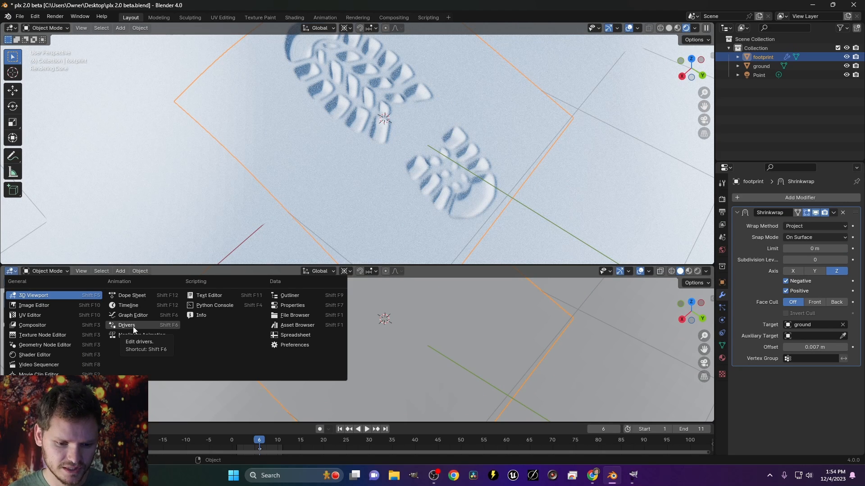
click(57, 355)
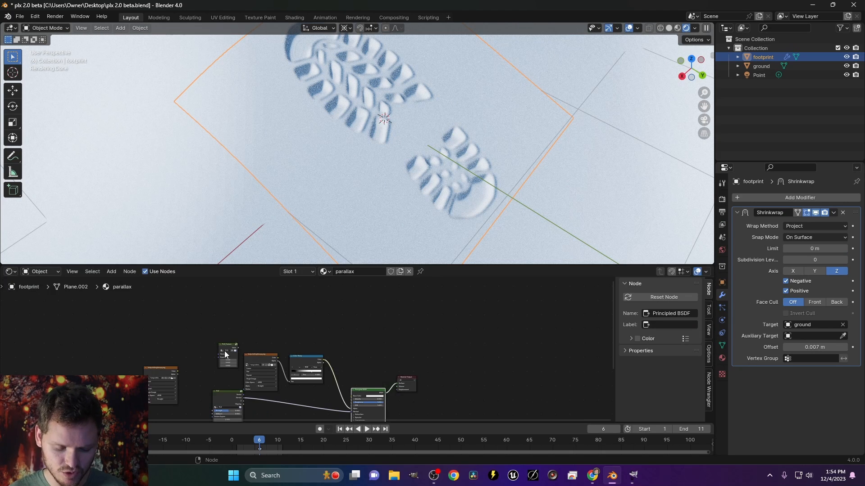
Step: Try a PLX node Strength of 0.711 on the footprint, inspect it up close and undo the change
scroll(263, 334, up, 2)
scroll(232, 360, up, 1)
middle_drag(233, 360, 289, 319)
scroll(292, 347, up, 8)
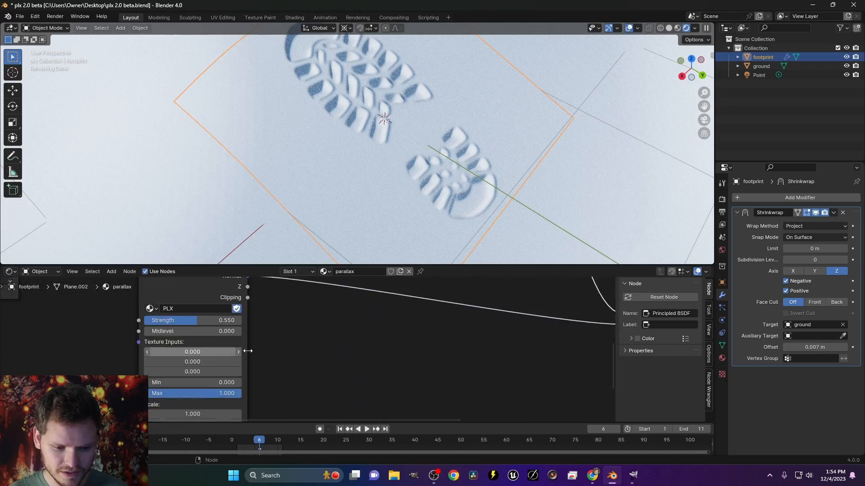
middle_drag(245, 351, 324, 398)
scroll(295, 374, up, 1)
mouse_move(293, 368)
mouse_down()
mouse_move(261, 369)
mouse_move(290, 368)
mouse_up()
middle_drag(361, 145, 339, 160)
scroll(348, 162, up, 4)
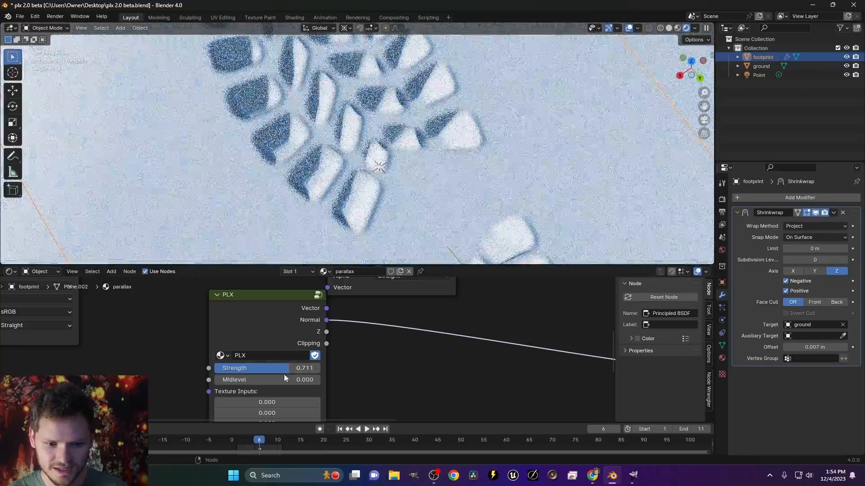
key(ctrl+z)
Step: Try a PLX Strength of 0.374 and a different Midlevel, resetting the Midlevel to its default
drag(239, 368, 254, 369)
scroll(333, 189, down, 3)
middle_drag(318, 204, 343, 175)
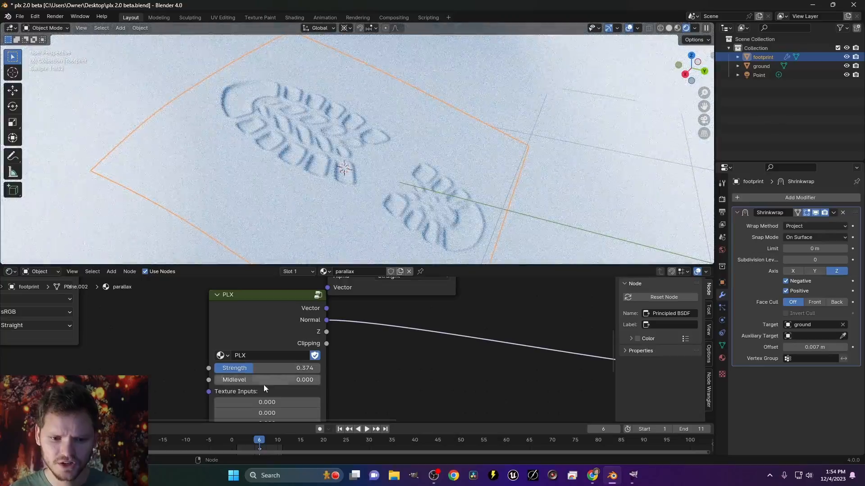
mouse_move(263, 380)
mouse_down()
mouse_move(351, 380)
mouse_move(248, 380)
mouse_move(270, 382)
mouse_up()
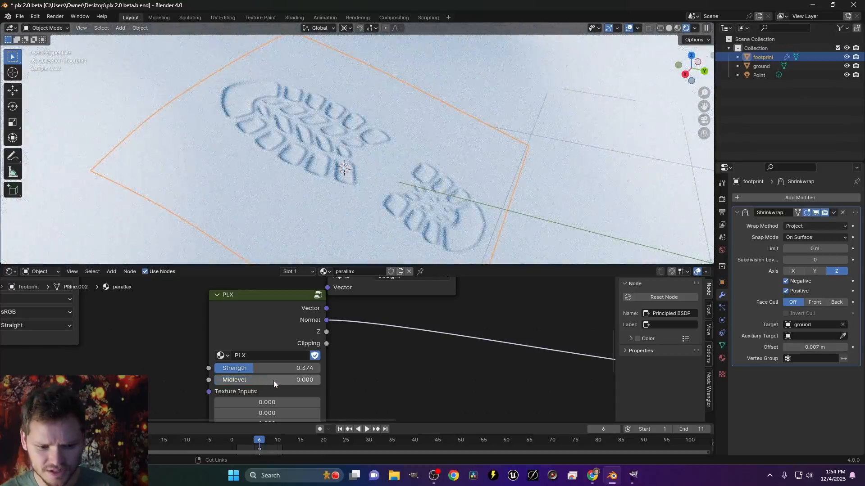
key(BackSpace)
middle_drag(352, 131, 313, 172)
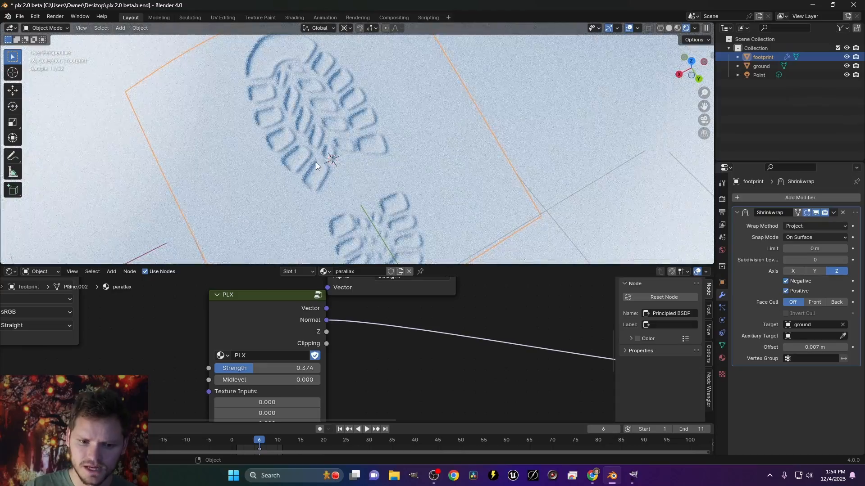
Step: Set the PLX node's Strength to 0.5 and check the footprint from another angle
click(272, 368)
text(.5)
key(Return)
middle_drag(374, 193, 172, 18)
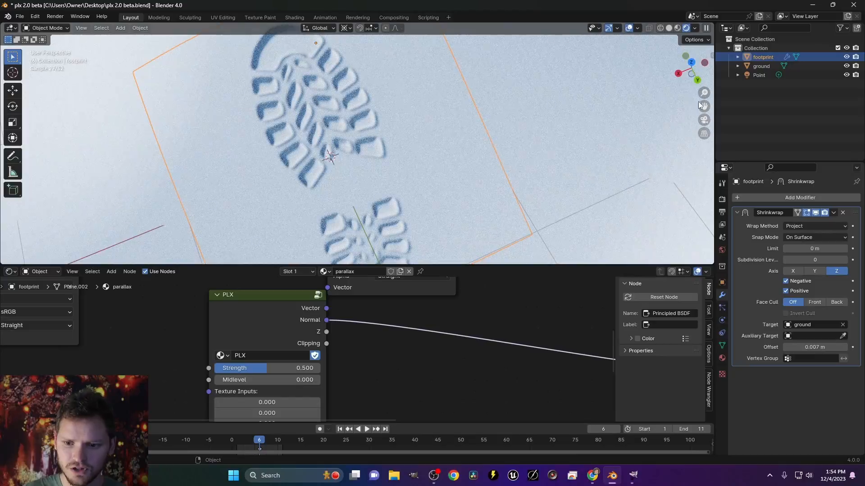
Step: Enlarge the 3D viewport above the Shader Editor and switch it to the top view
click(691, 62)
scroll(510, 128, down, 6)
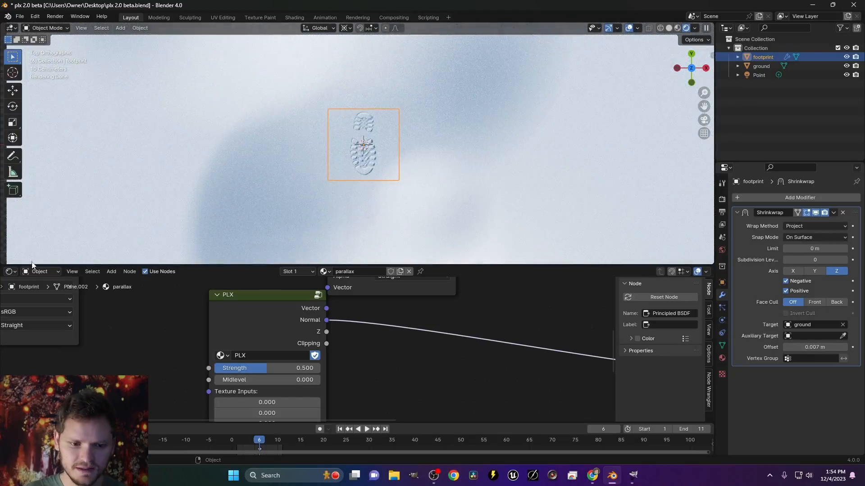
drag(87, 265, 92, 326)
scroll(369, 189, up, 6)
middle_drag(369, 189, 391, 136)
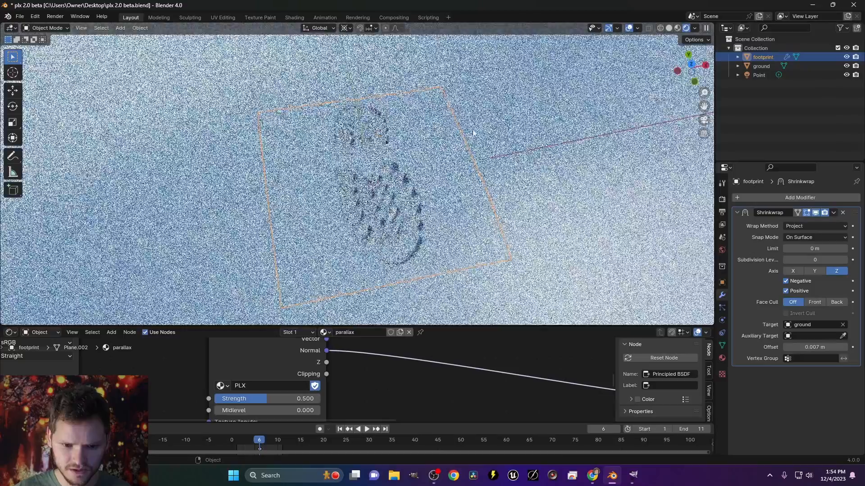
click(692, 64)
scroll(353, 141, down, 3)
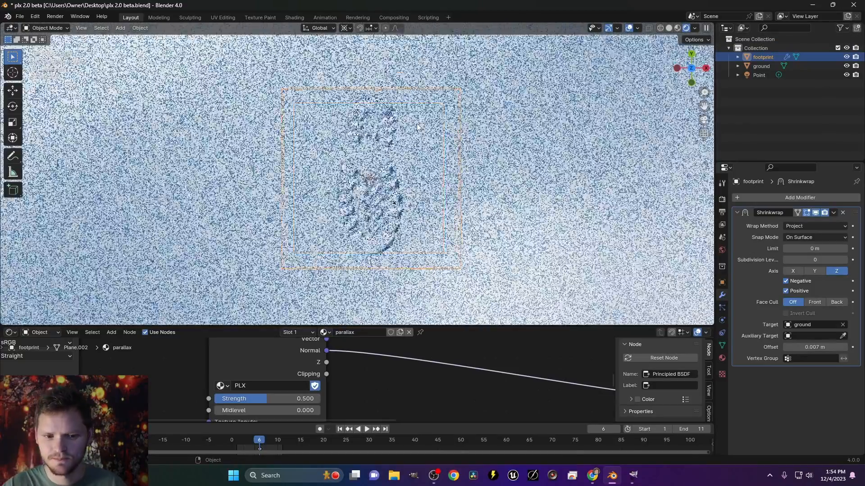
Step: Duplicate the footprint, place the copy ahead of the original along negative Y and rotate it slightly
shift+middle_drag(353, 141, 322, 135)
scroll(323, 191, down, 4)
shift+middle_drag(371, 194, 374, 122)
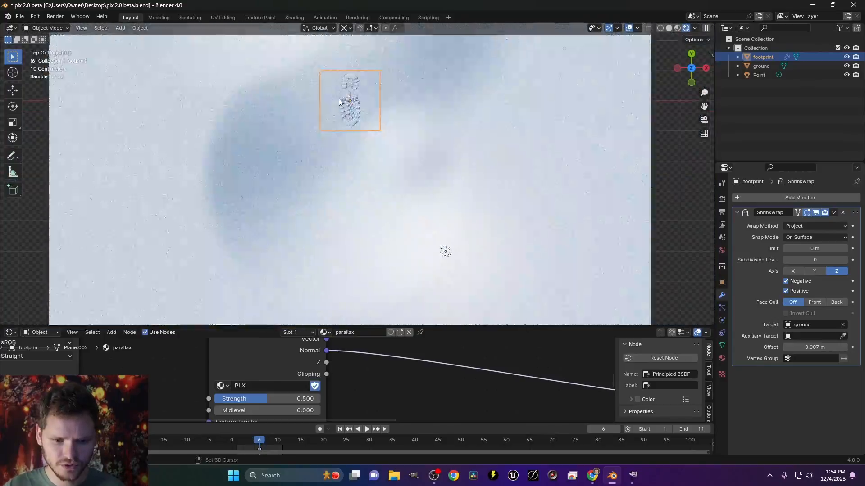
key(shift+d)
click(379, 192)
key(r)
click(424, 175)
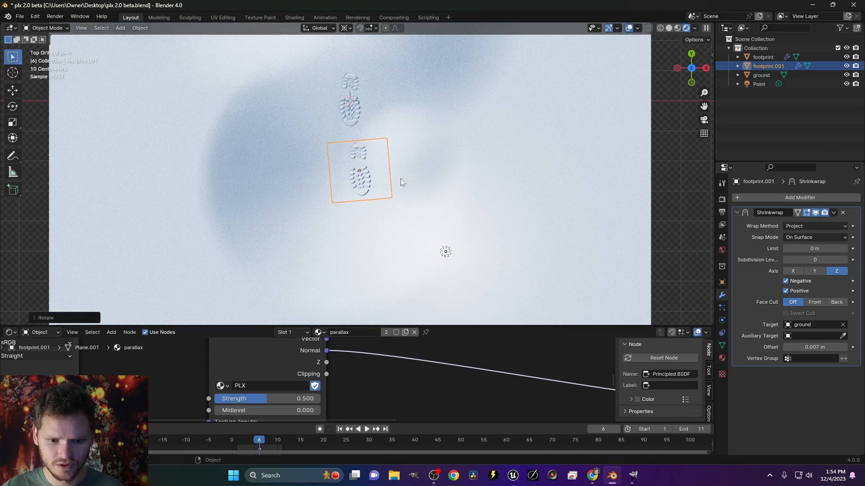
Step: Set the pivot point to Individual Origins, then duplicate the second footprint farther along the track and rotate the copy slightly
click(345, 29)
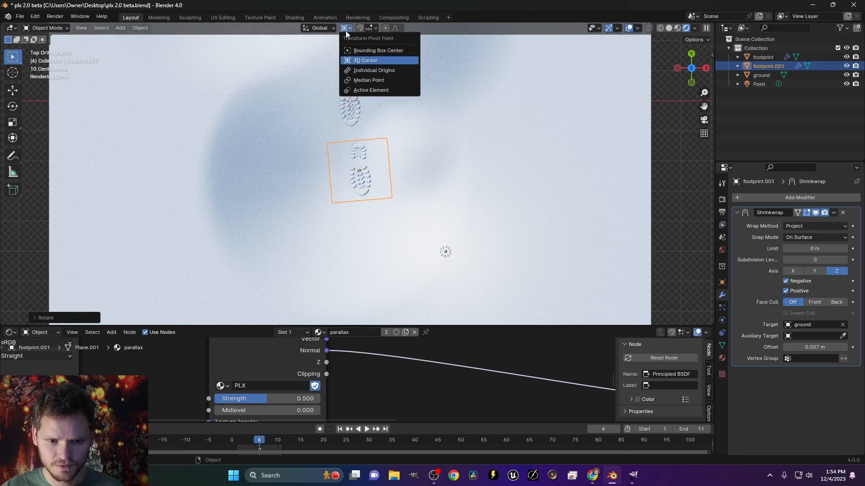
click(373, 74)
key(shift+d)
key(r)
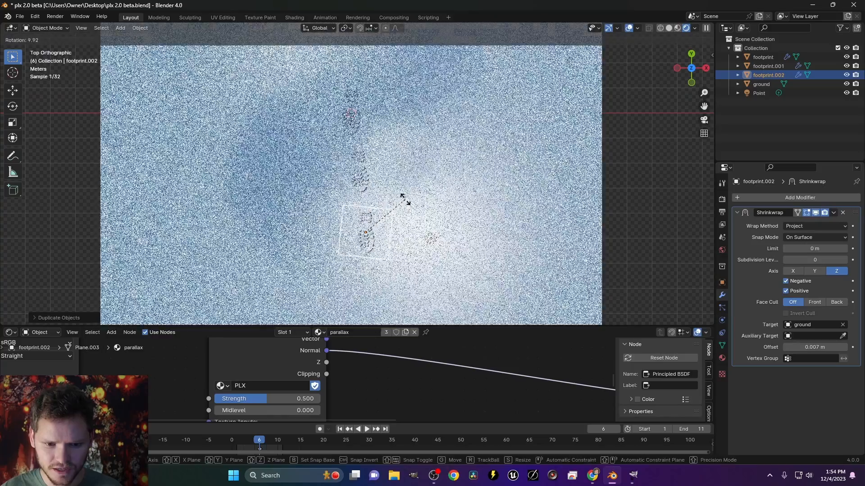
click(407, 209)
Step: Duplicate the third footprint, place the copy beside the track and mirror it by scaling -1 along X
key(shift+d)
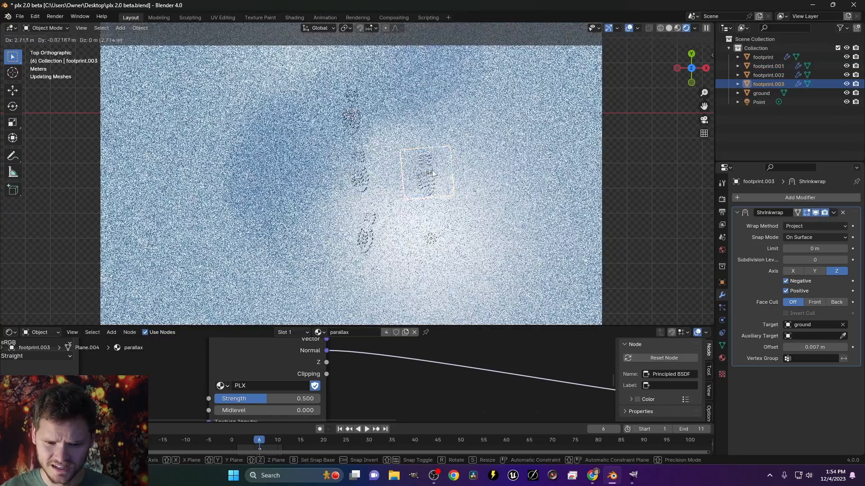
click(427, 171)
text(sx-1)
key(Return)
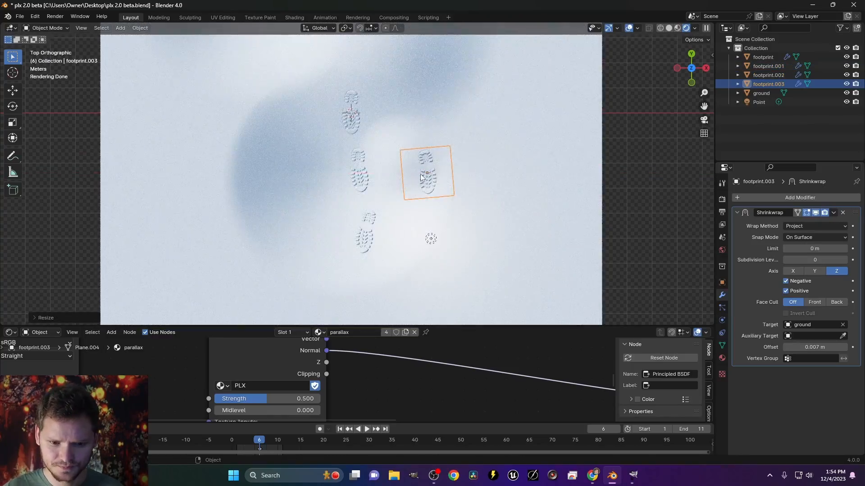
key(g)
click(417, 131)
Step: Delete all the duplicated footprints and select the original footprint
key(x)
click(404, 136)
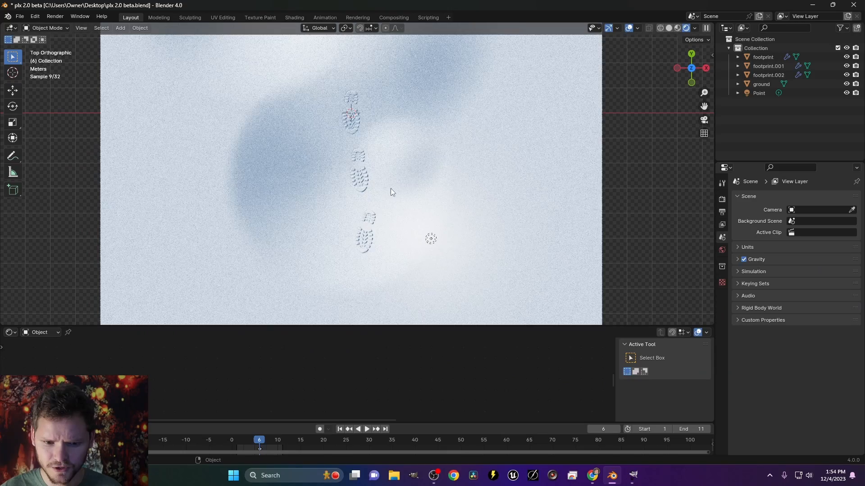
click(367, 224)
key(x)
click(367, 224)
key(x)
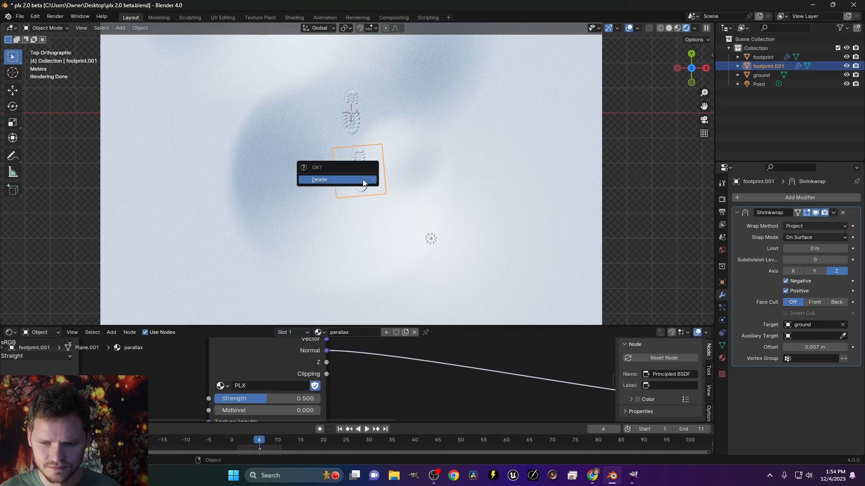
click(363, 181)
click(351, 127)
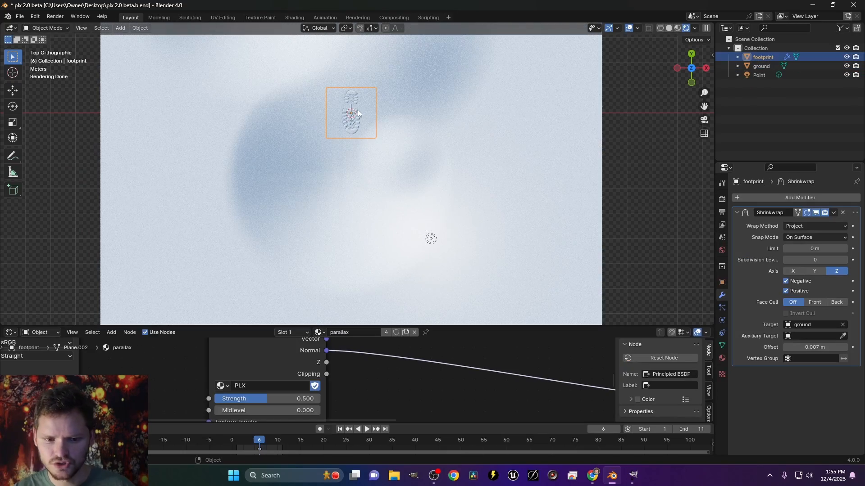
Step: Add a Bezier curve at the center of the ground
scroll(288, 135, down, 3)
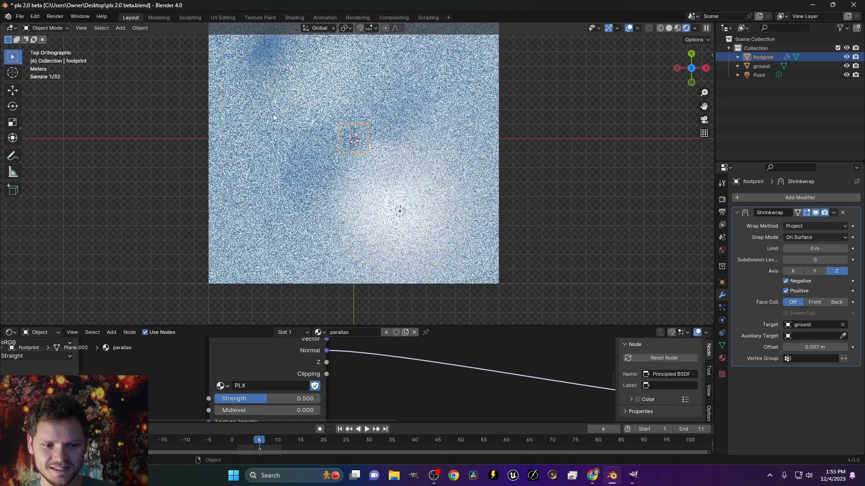
key(shift+a)
mouse_move(238, 108)
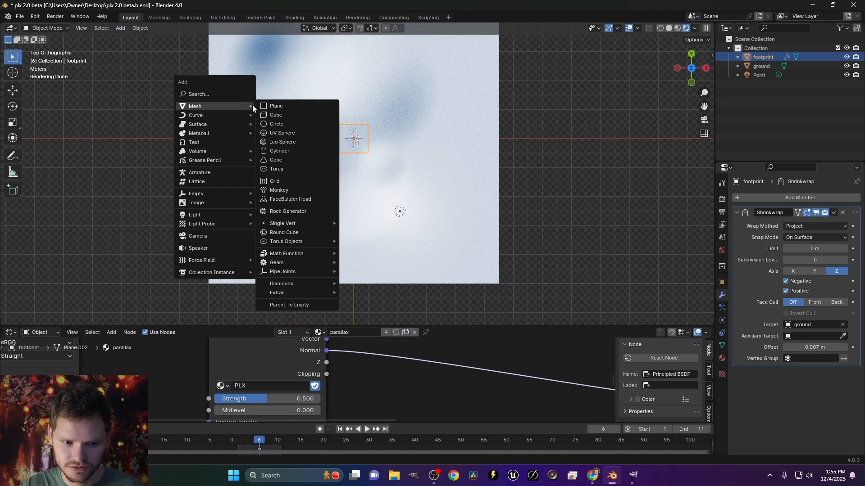
mouse_move(211, 115)
click(260, 115)
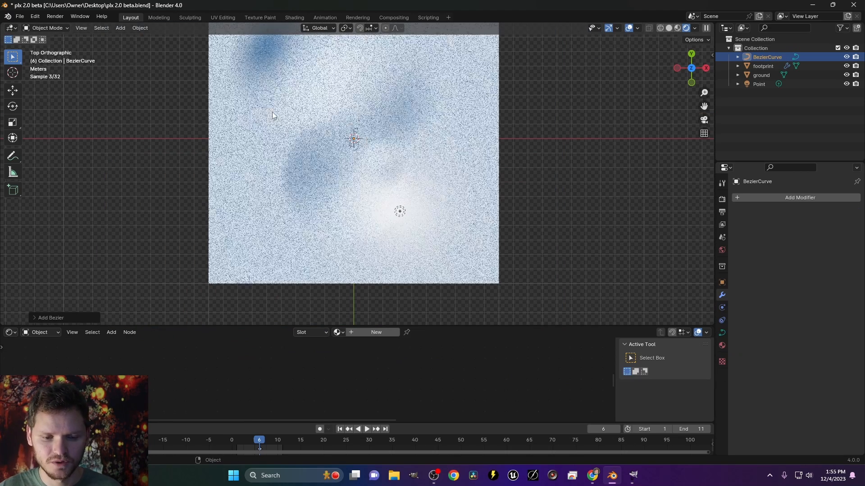
Step: Scale the Bezier curve's control points up in Edit Mode with wireframe display so the path spans much of the ground
key(Tab)
click(660, 28)
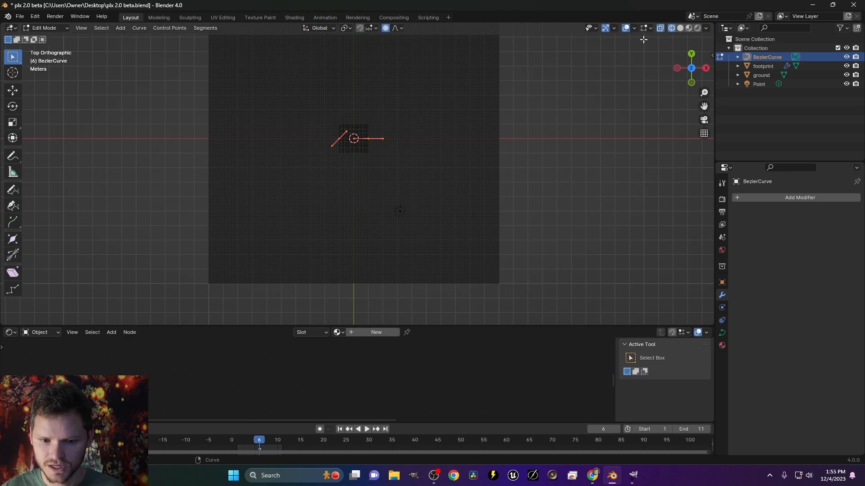
key(s)
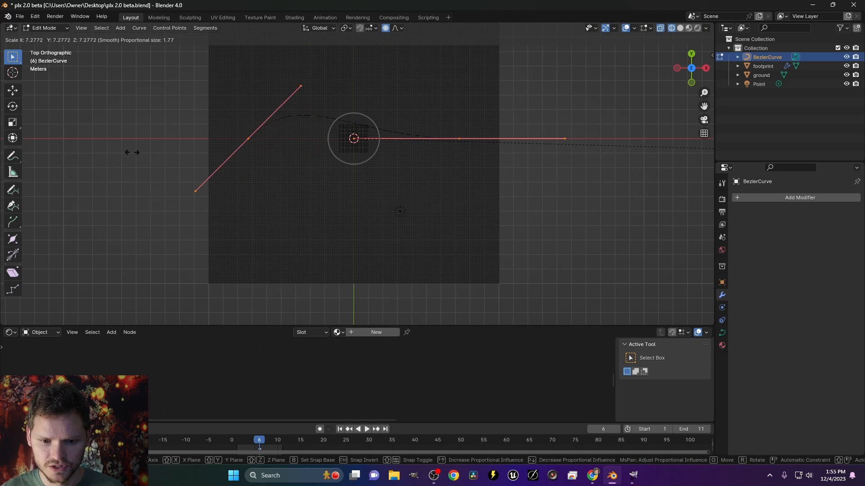
click(106, 145)
key(Tab)
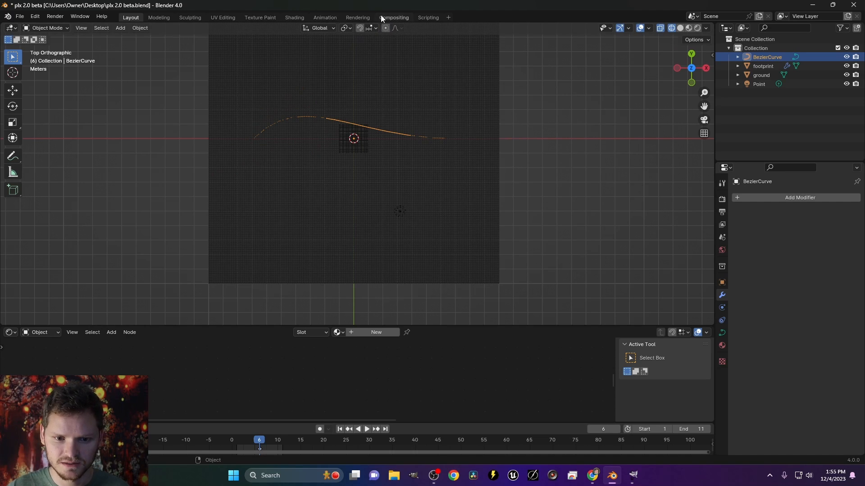
Step: Add a Geometry Nodes workspace with rendered viewport shading and save the file
click(448, 18)
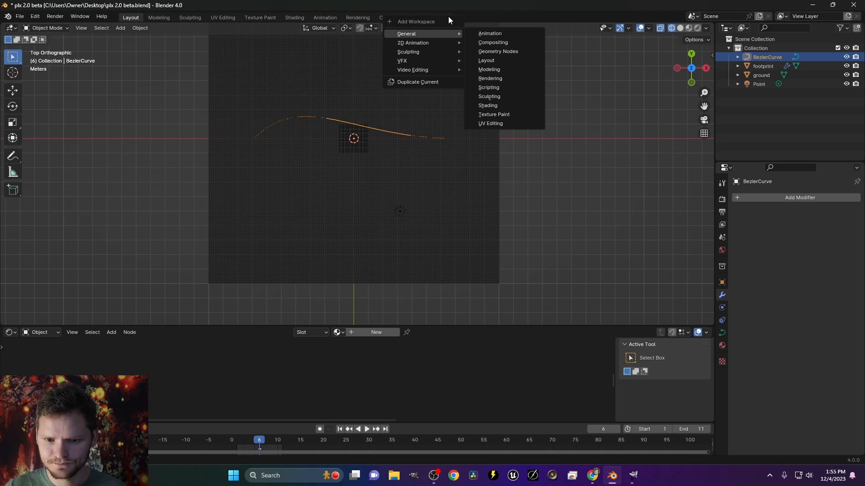
click(495, 51)
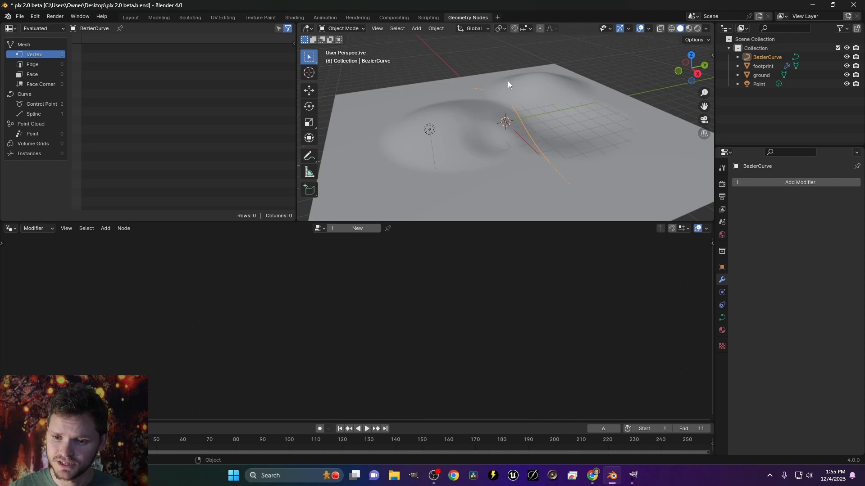
click(698, 29)
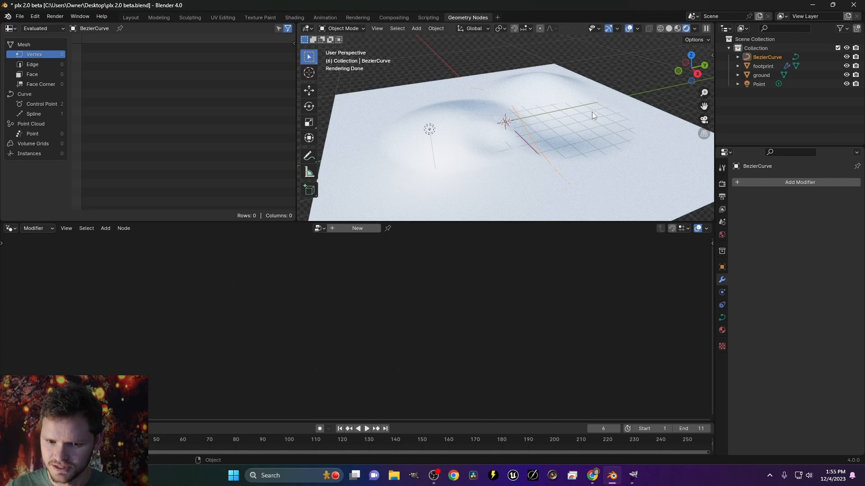
key(ctrl+s)
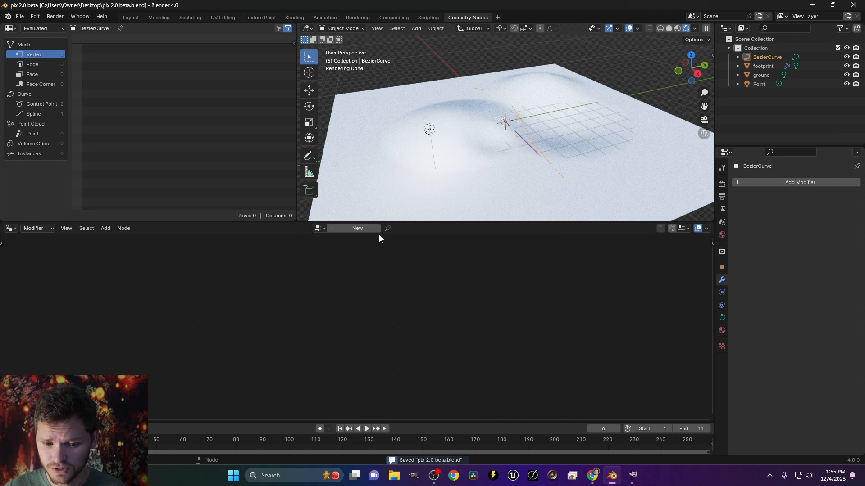
Step: Create a geometry node tree on the Bezier curve and insert a Resample Curve node between Group Input and Group Output
click(370, 229)
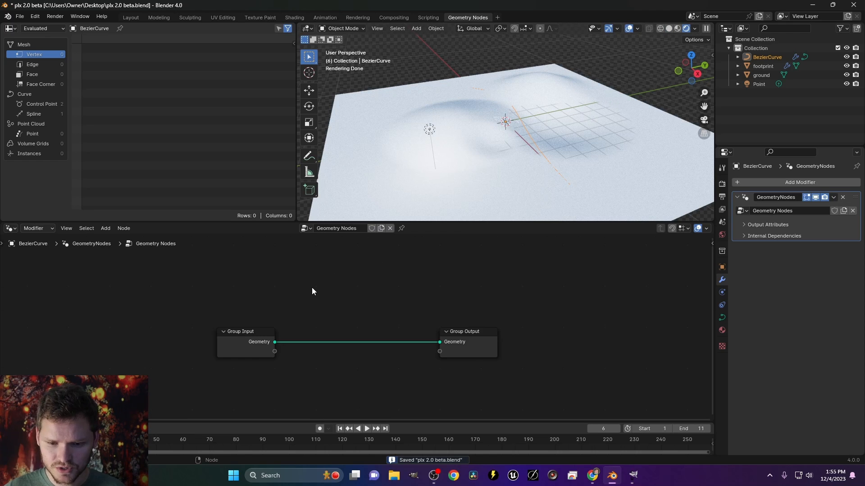
key(shift+a)
text(resam)
key(Return)
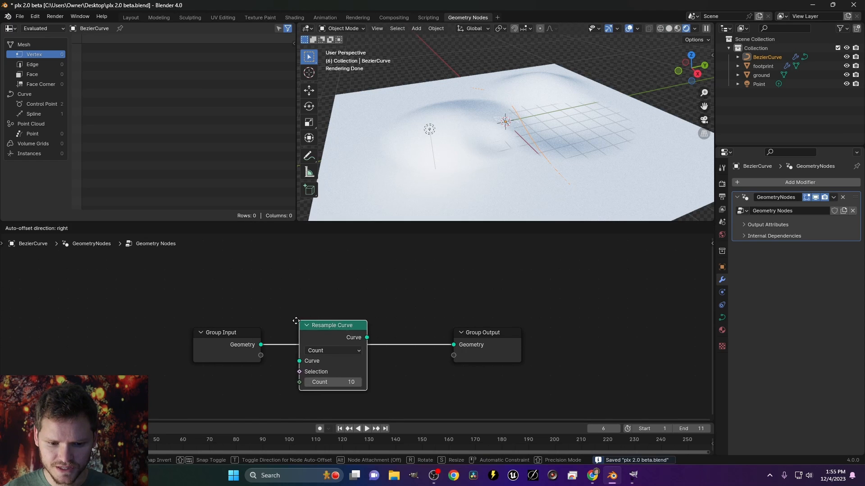
click(310, 303)
Step: Show the curve from the top in wireframe and set the Resample Curve Count to 15
click(690, 51)
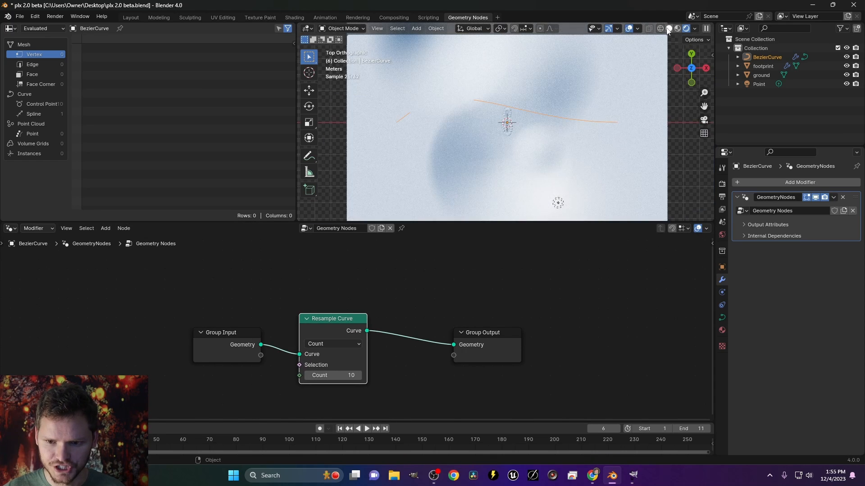
key(shift+z)
scroll(485, 277, up, 1)
mouse_move(334, 384)
mouse_down()
mouse_move(318, 385)
mouse_move(401, 384)
mouse_move(339, 382)
mouse_up()
click(339, 382)
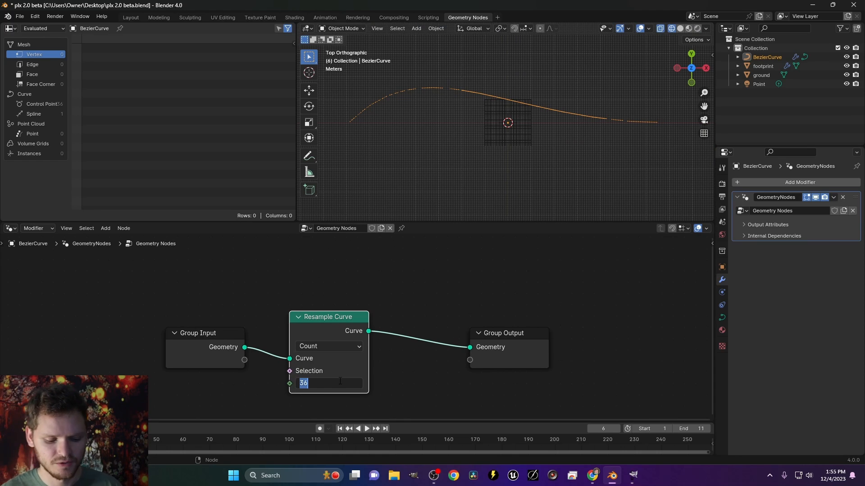
text(15)
key(Return)
Step: Make room before the Group Output and insert an Instance on Points node after Resample Curve
key(backslash)
middle_drag(533, 362, 379, 378)
scroll(380, 378, up, 1)
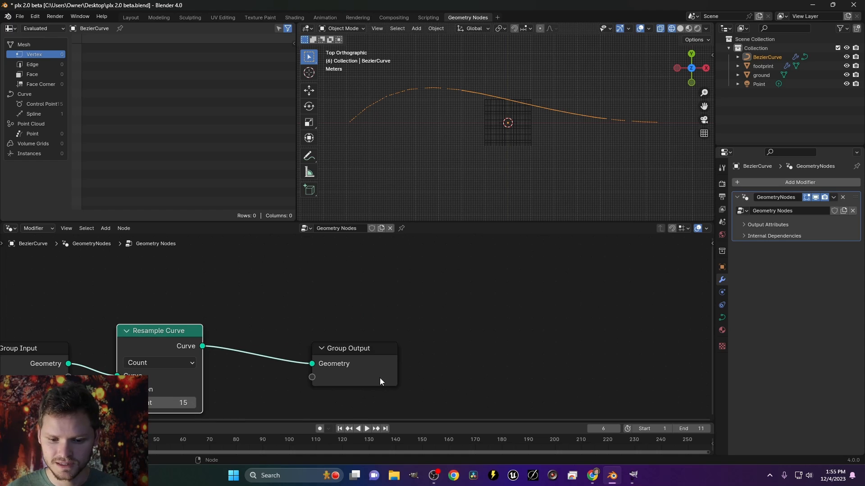
drag(379, 381, 642, 365)
key(shift+a)
text(in)
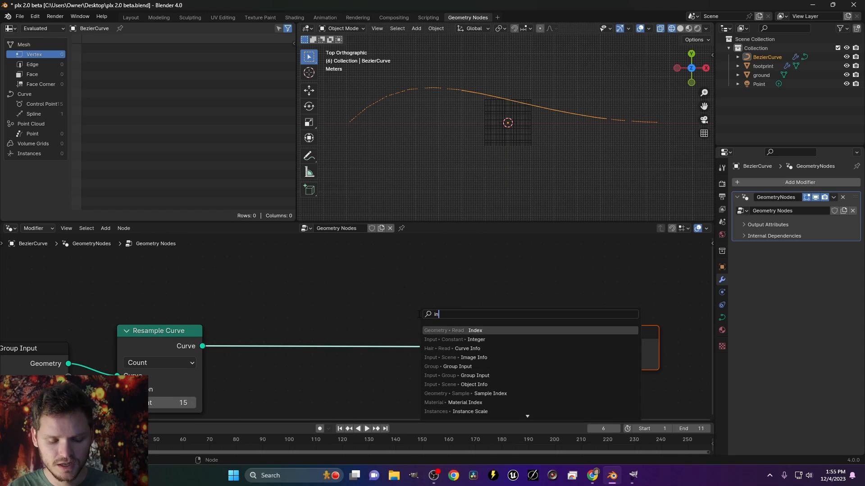
text(stance on)
key(Return)
click(416, 315)
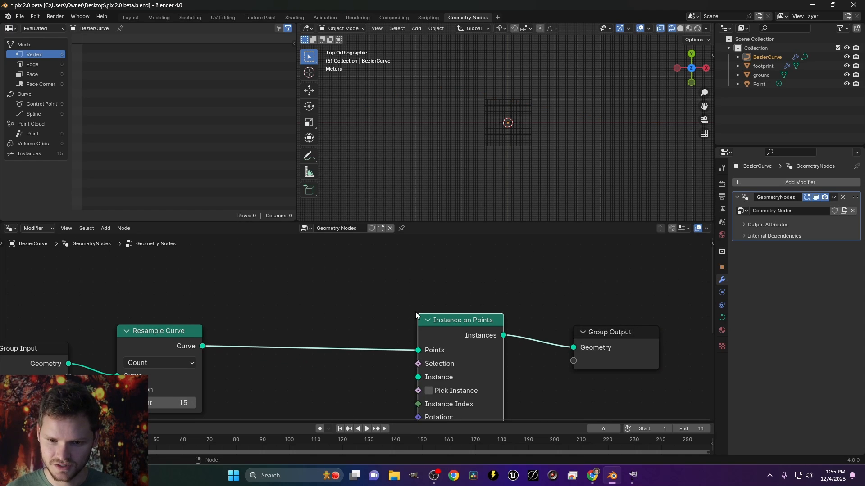
Step: Hide the original footprint and connect it to the Instance input of Instance on Points through an Object Info node
click(847, 65)
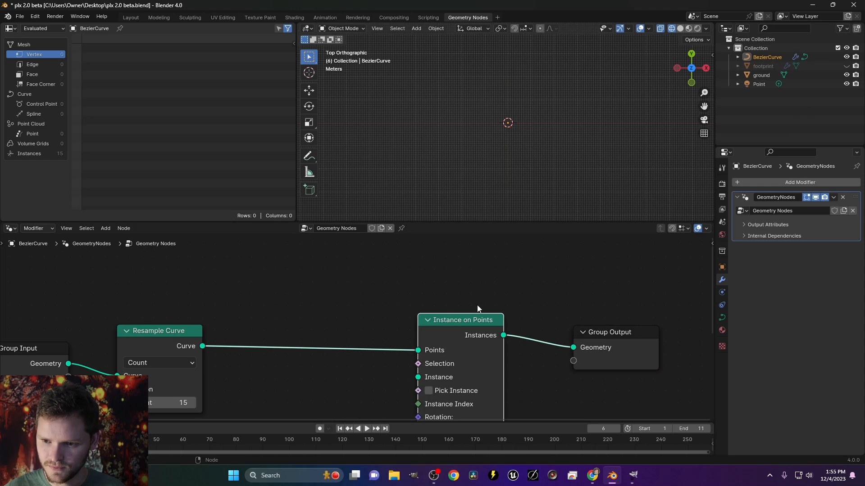
middle_drag(436, 322, 521, 255)
drag(504, 309, 391, 344)
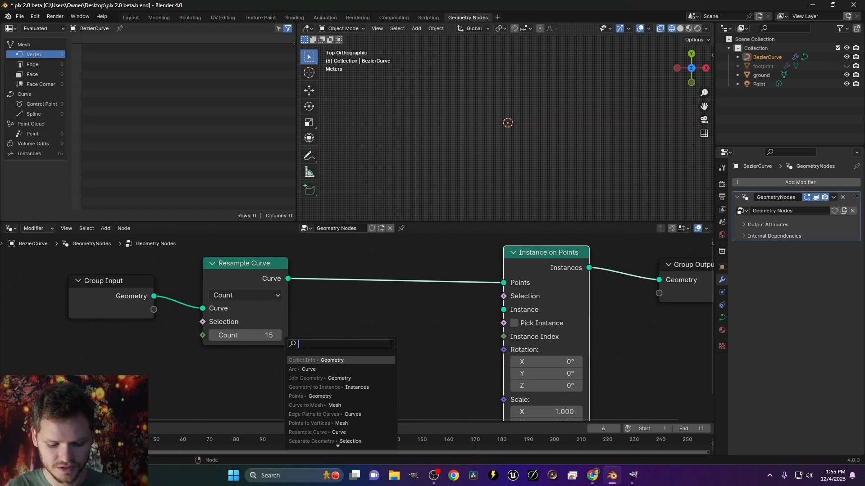
text(obj)
key(Return)
click(412, 353)
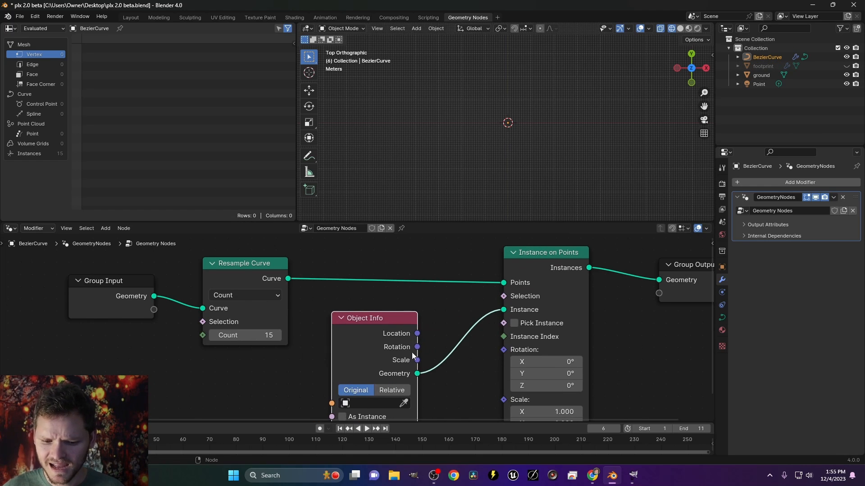
click(374, 403)
click(361, 289)
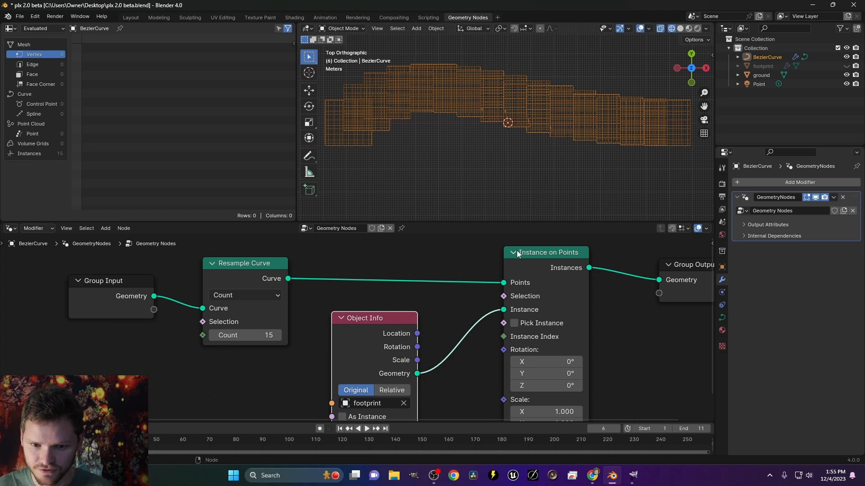
Step: Switch to rendered shading and check the footprint instances' height against the ground from above and below
click(695, 29)
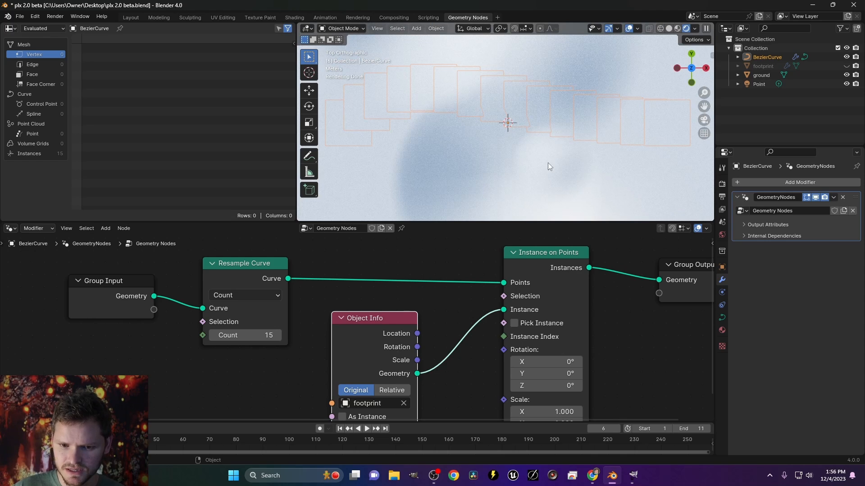
middle_drag(480, 149, 512, 41)
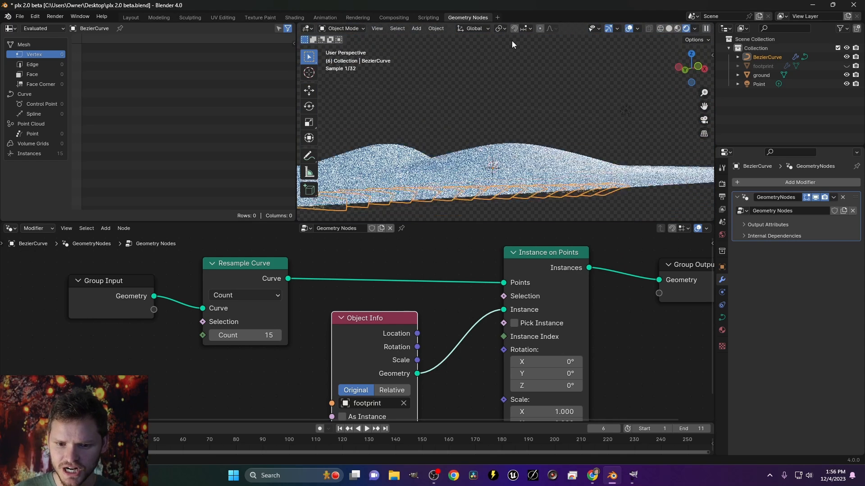
middle_drag(483, 120, 471, 182)
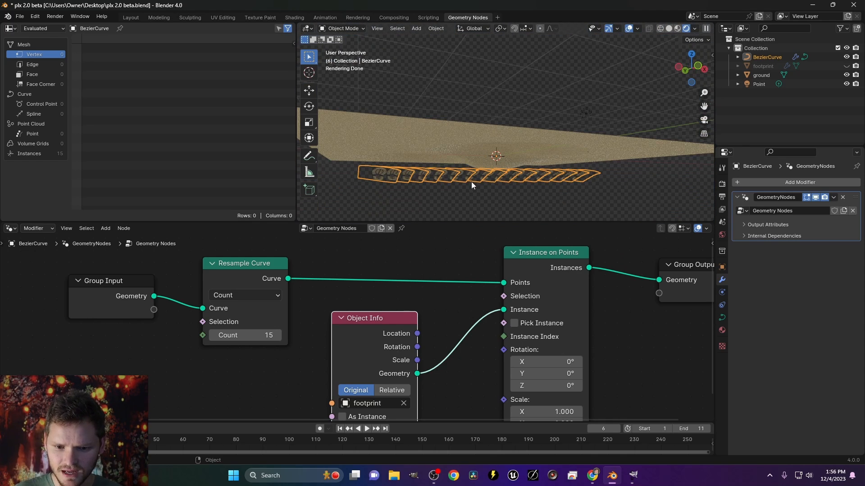
mouse_move(471, 182)
mouse_down()
mouse_move(465, 92)
mouse_move(486, 103)
mouse_up()
drag(504, 98, 508, 140)
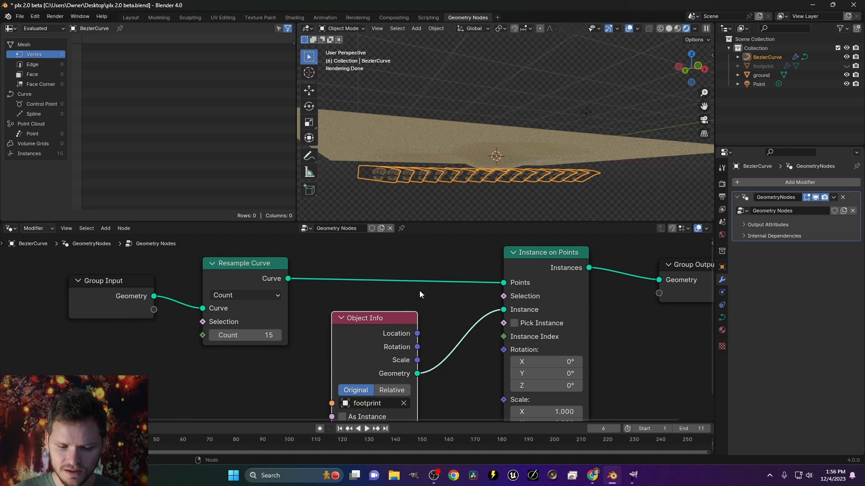
Step: Insert a Transform Geometry node between Group Input and Resample Curve and set its Z translation to 2.44 m
scroll(419, 291, down, 2)
middle_drag(213, 291, 377, 282)
drag(329, 291, 139, 296)
key(shift+a)
mouse_move(256, 278)
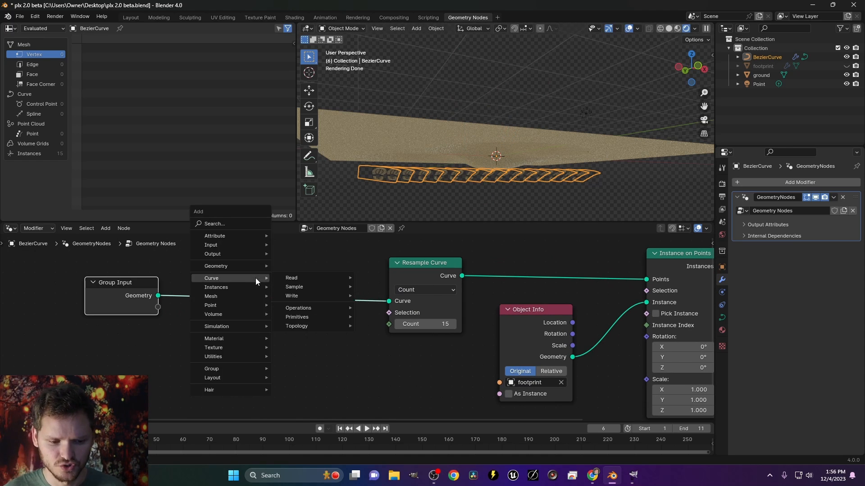
text(tra)
click(286, 293)
click(231, 264)
drag(268, 338, 292, 338)
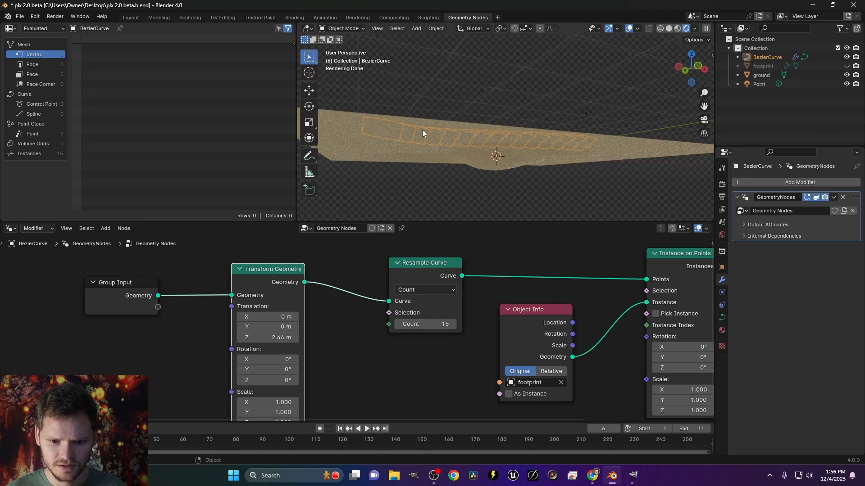
Step: Inspect the raised footprints over the ground and set the Object Info node to Relative
middle_drag(423, 130, 457, 182)
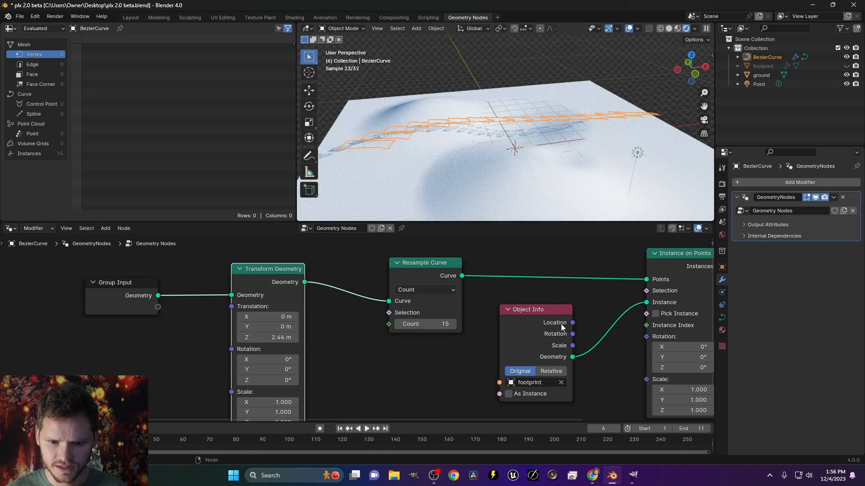
scroll(480, 118, up, 4)
middle_drag(480, 117, 463, 107)
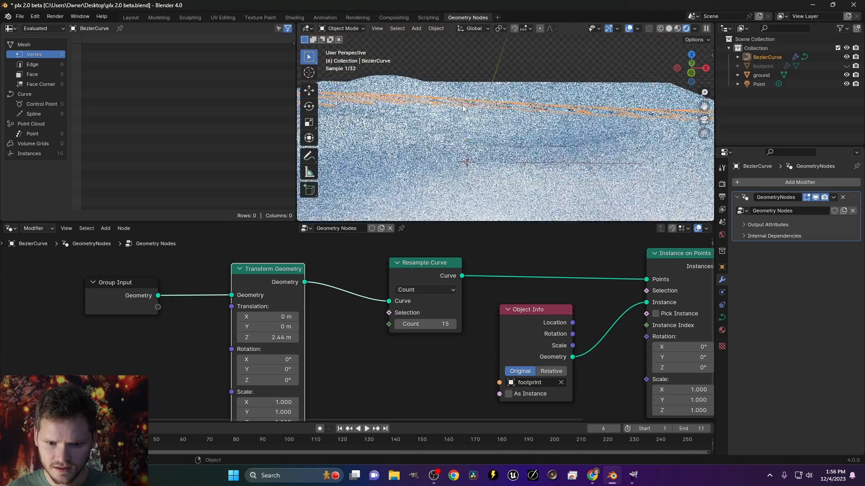
click(560, 372)
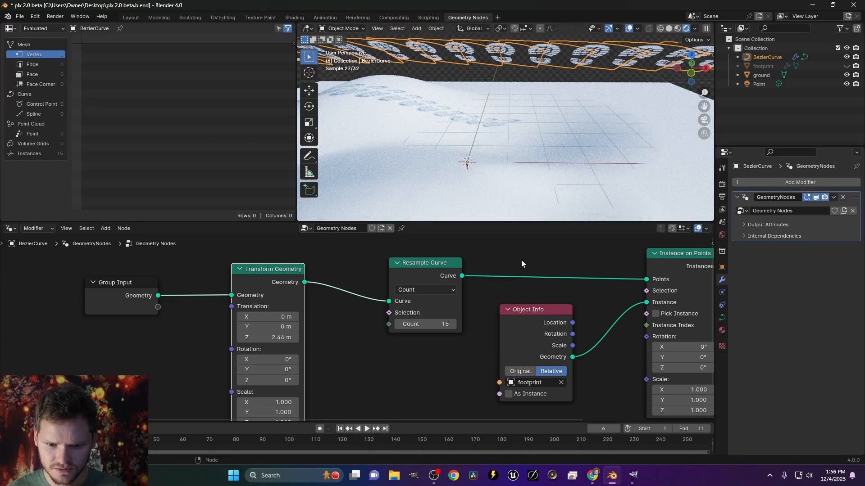
Step: Remove the leftover modifier from the original footprint object
middle_drag(462, 154, 483, 174)
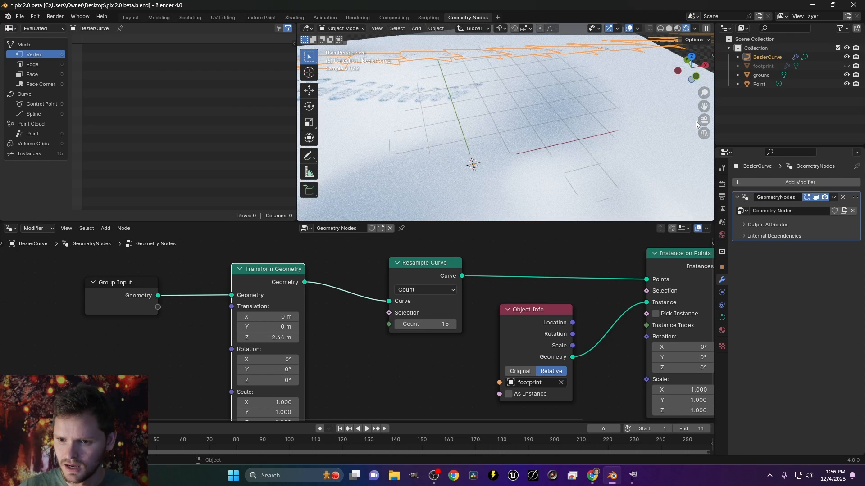
click(767, 66)
click(843, 197)
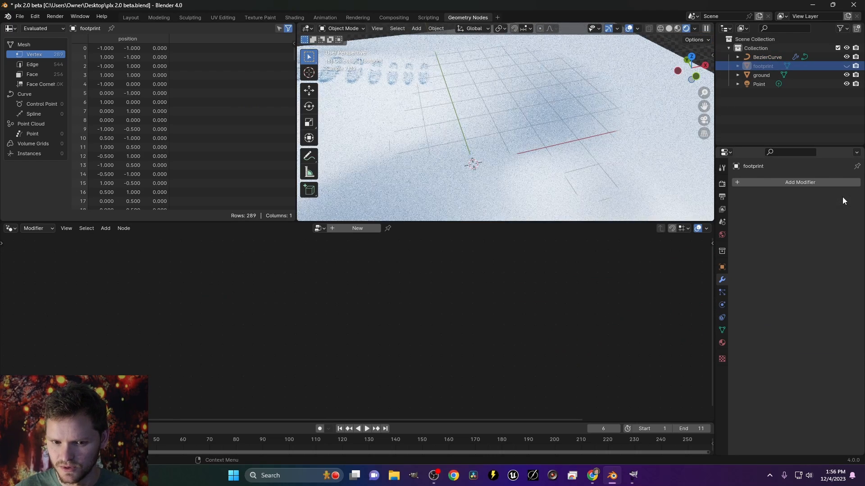
Step: Select the Bezier curve and lower it about 3.755 m along the global Z axis
click(772, 56)
middle_drag(509, 125, 504, 113)
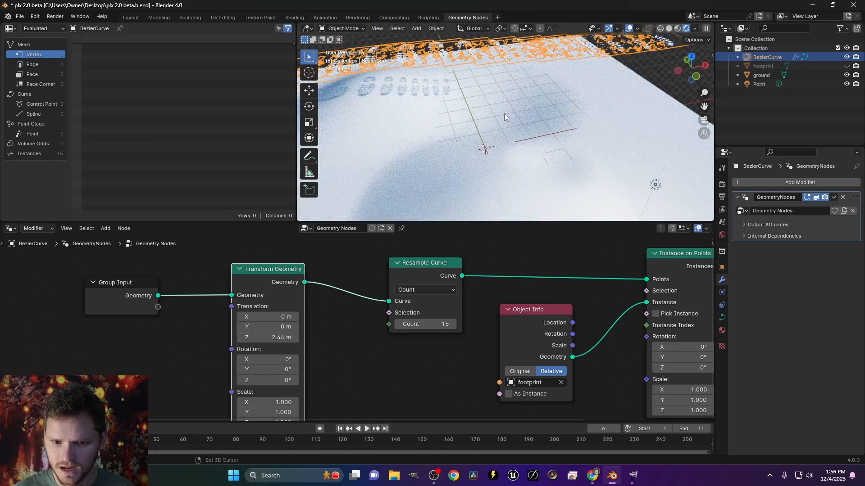
key(g)
key(z)
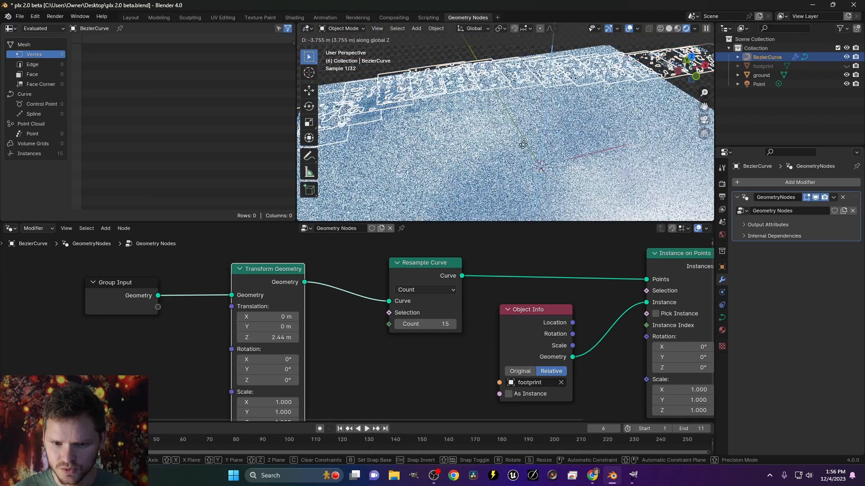
click(523, 144)
Step: Set the Transform Geometry node's Z translation to 1.5 m
scroll(390, 310, down, 1)
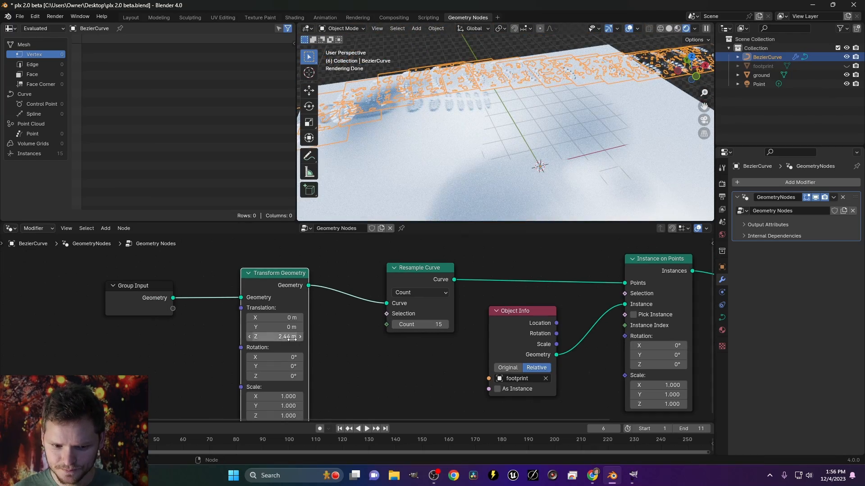
click(288, 336)
text(0.17)
key(Return)
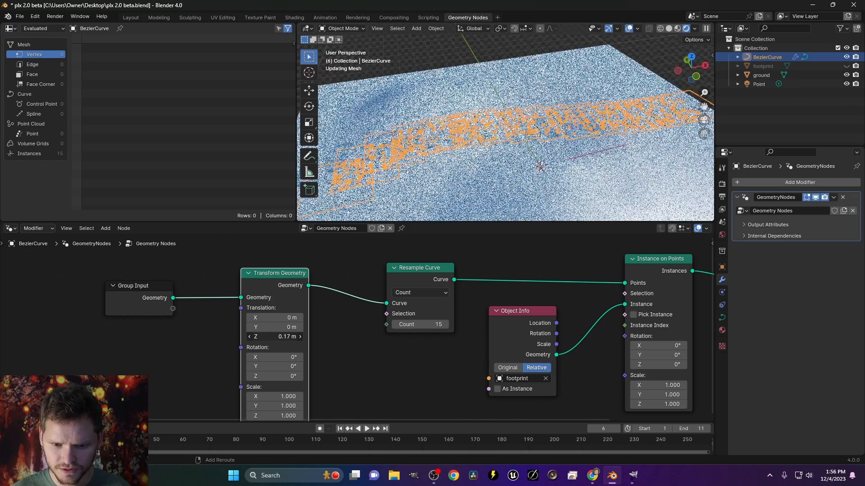
shift+drag(275, 337, 325, 337)
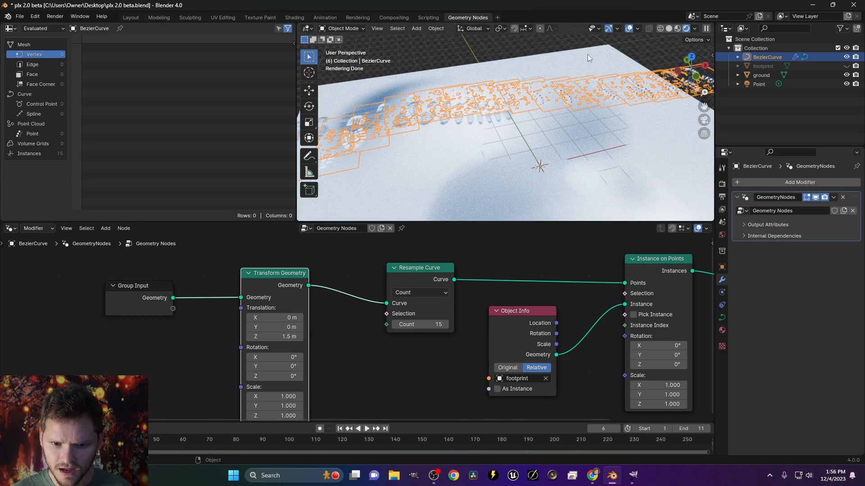
Step: Inspect the footprint instances on the ground with overlays hidden, in rendered and solid shading, and restore the overlays
click(631, 28)
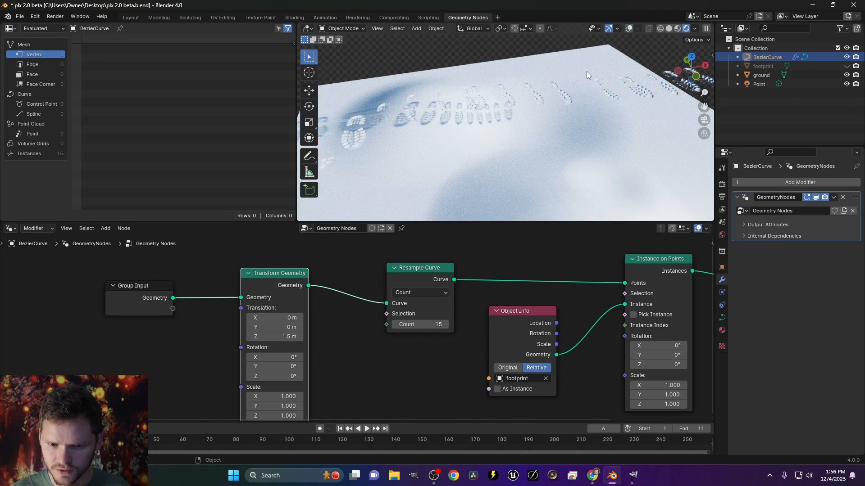
middle_drag(483, 92, 464, 112)
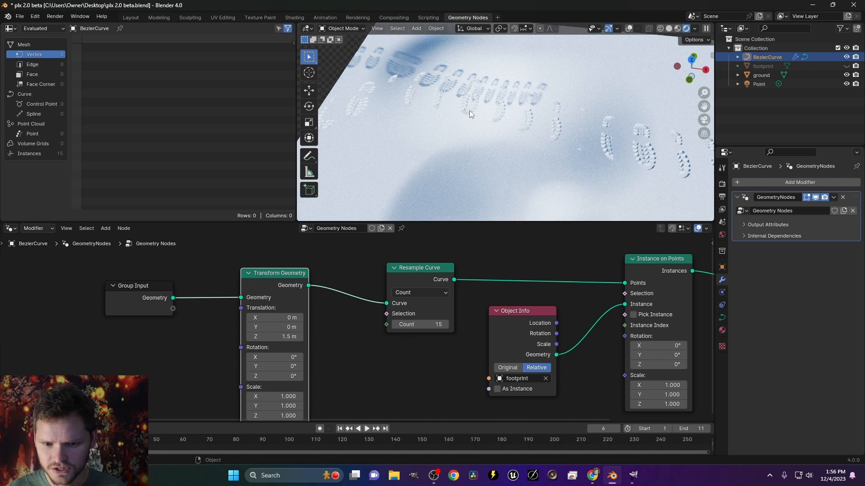
click(670, 29)
middle_drag(574, 130, 541, 123)
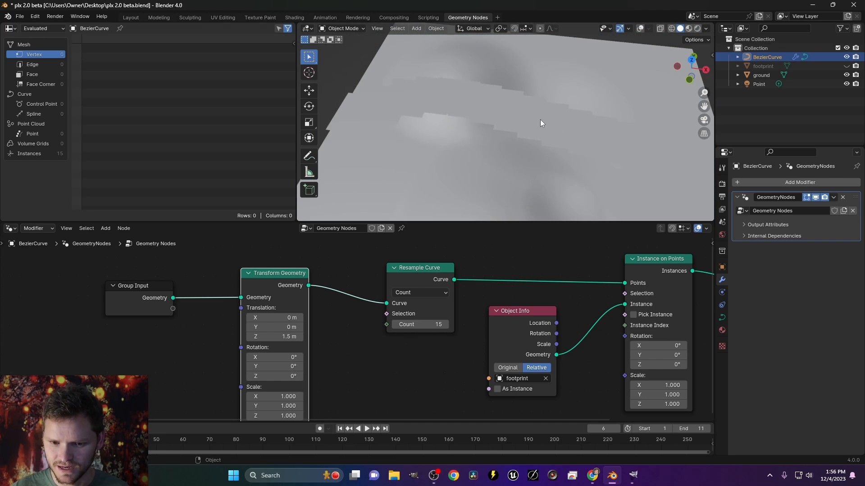
click(639, 28)
Step: Add a Curve Tangent node and connect its Tangent output to the Rotation input of Instance on Points
key(Home)
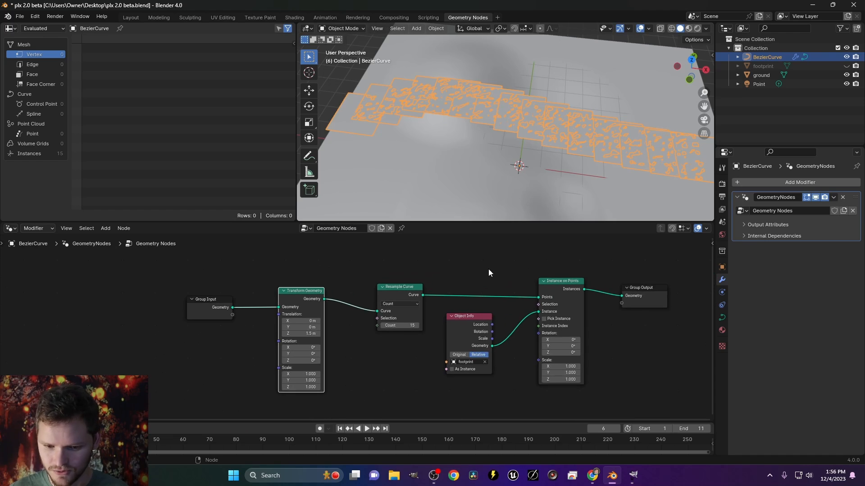
middle_drag(434, 300, 474, 270)
key(shift+a)
text(tang)
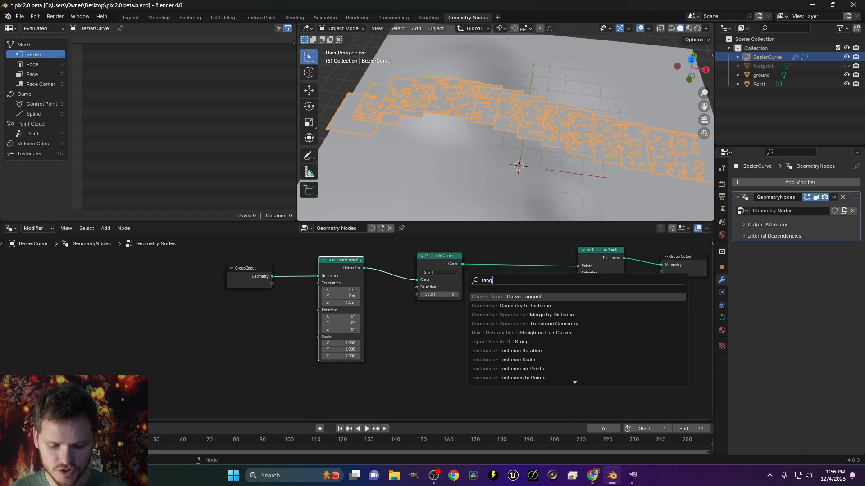
key(Return)
scroll(452, 359, up, 3)
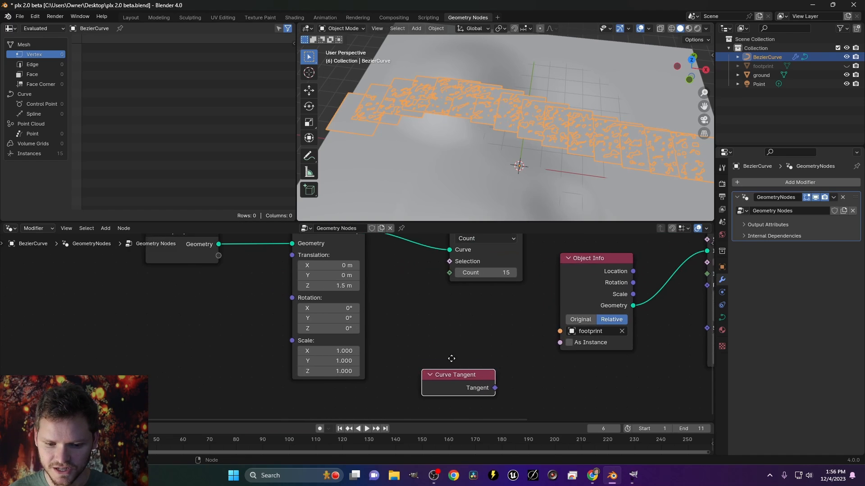
click(451, 359)
middle_drag(451, 358, 334, 327)
drag(377, 355, 590, 253)
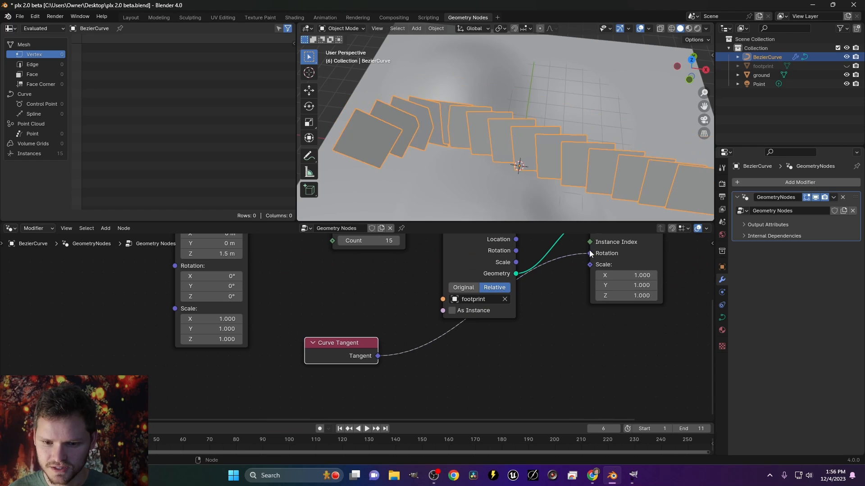
Step: Insert an Align Euler to Vector node before the instance rotation and feed the curve tangent into its Vector input
key(shift+a)
text(al)
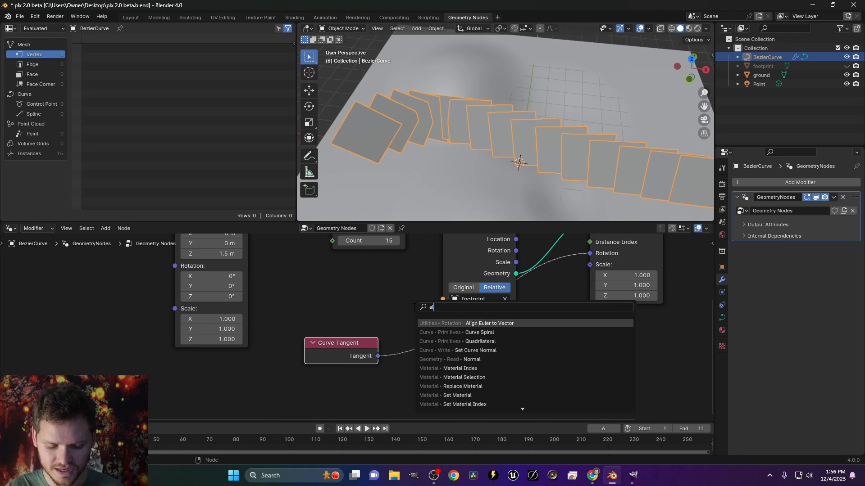
text(ign)
key(Return)
click(401, 322)
middle_drag(390, 379, 396, 332)
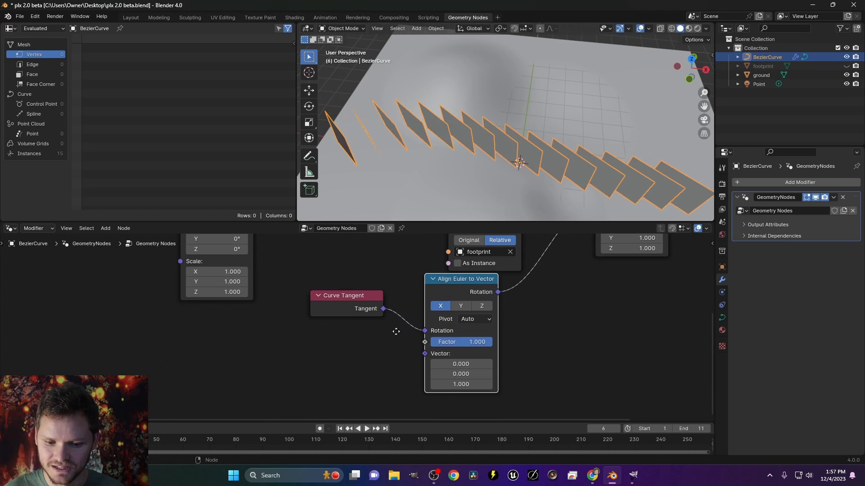
drag(425, 332, 425, 353)
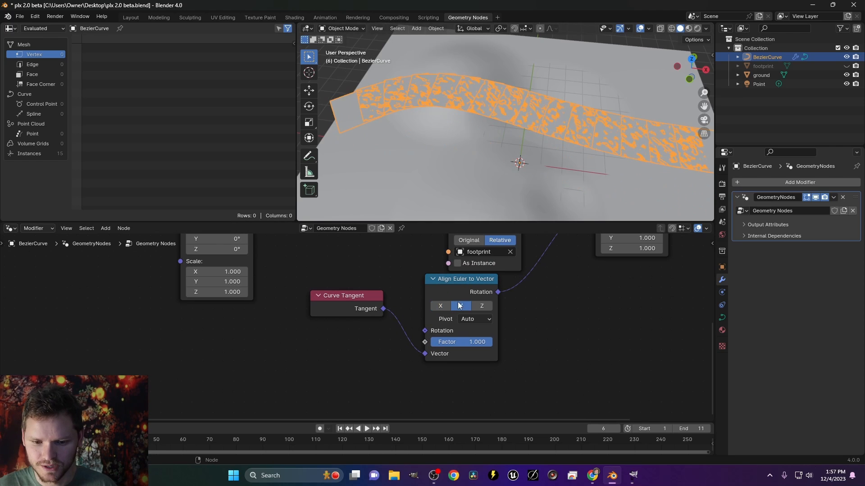
Step: Compare the alignment axes in rendered shading and set the Align Euler to Vector node to the Y axis
click(482, 306)
click(440, 305)
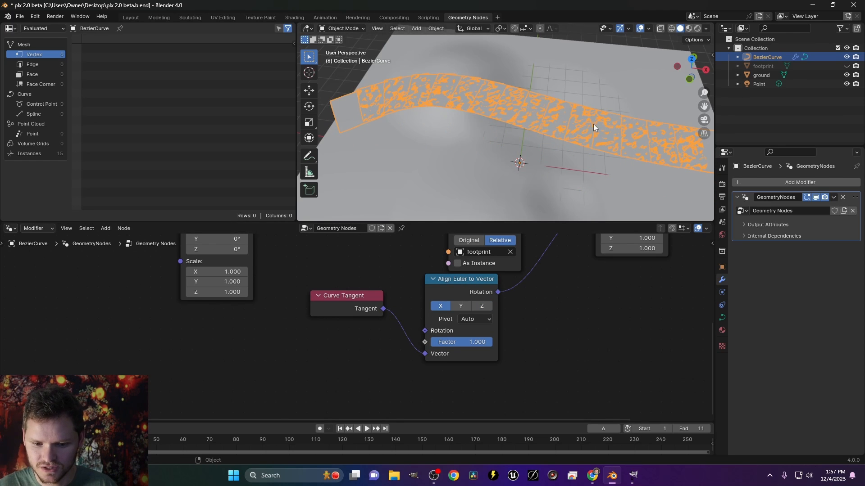
click(697, 29)
scroll(563, 90, up, 6)
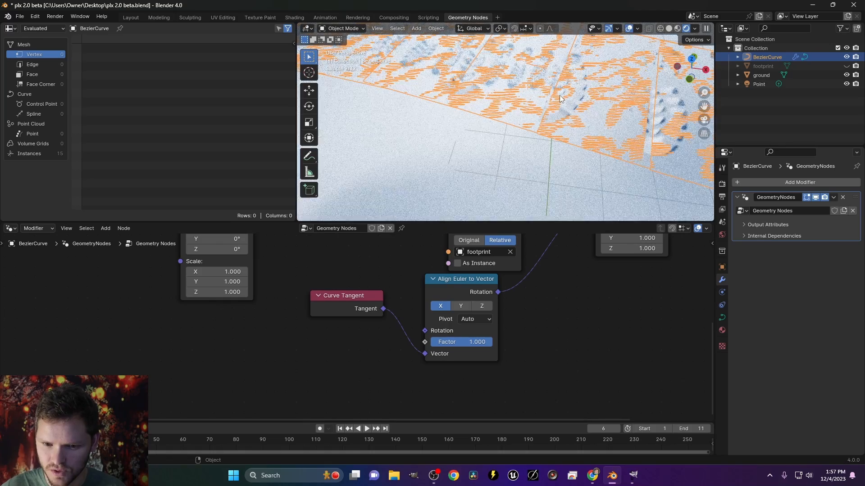
click(461, 307)
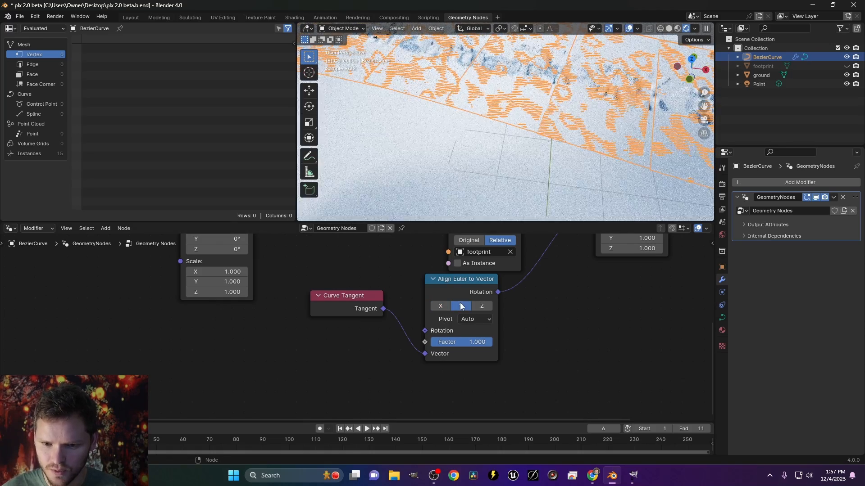
Step: Set the Resample Curve count to 7 and check the spacing of the footprints
middle_drag(340, 265, 428, 353)
click(464, 340)
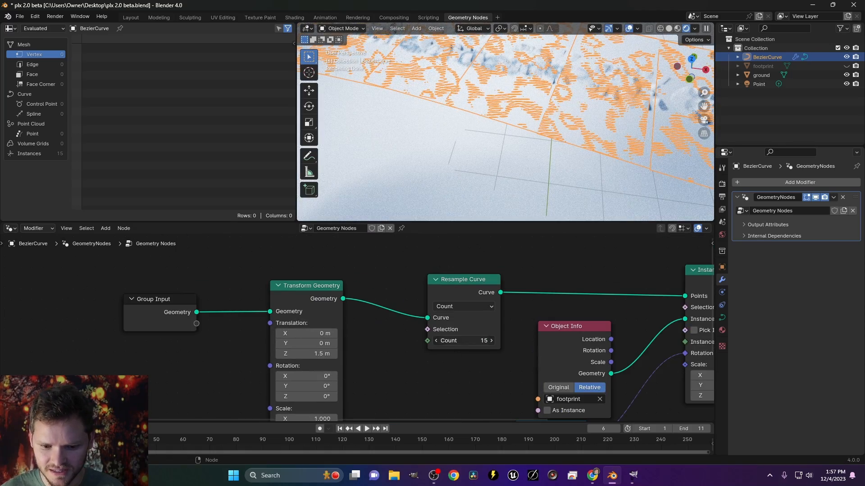
text(7)
key(Return)
scroll(527, 104, down, 4)
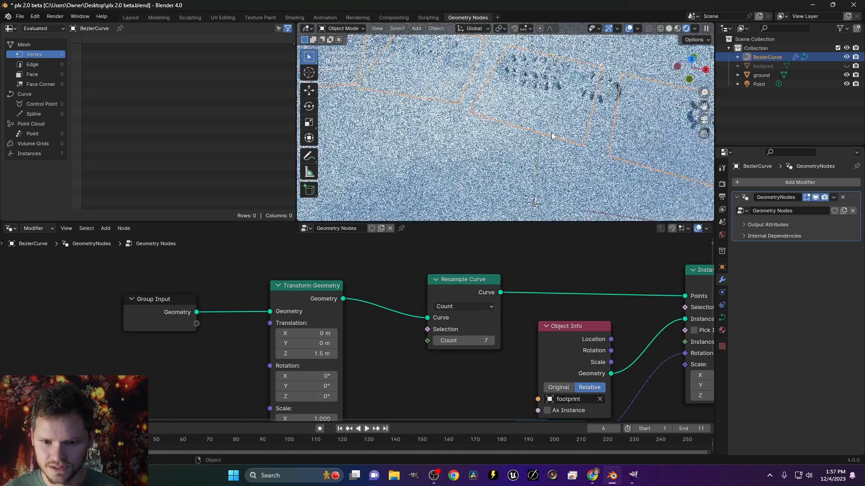
mouse_move(525, 97)
middle_down()
mouse_move(518, 101)
mouse_move(527, 86)
middle_up()
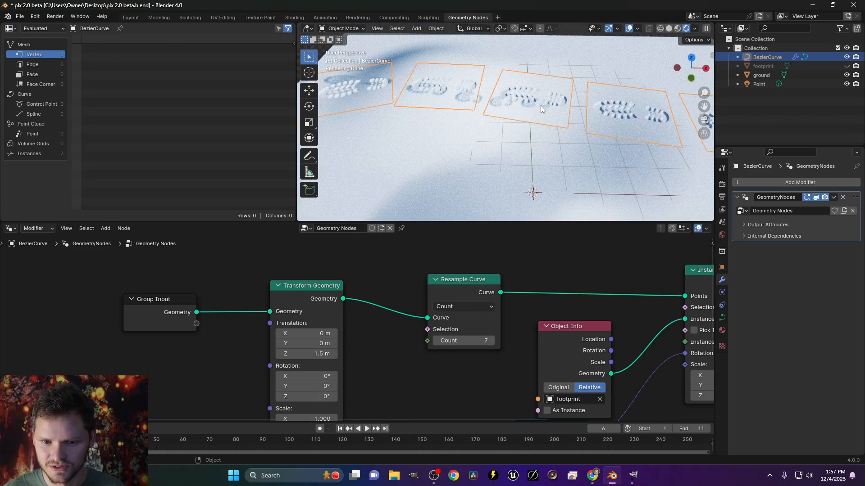
Step: Hide the ground object and reselect the footprint curve
click(542, 172)
key(h)
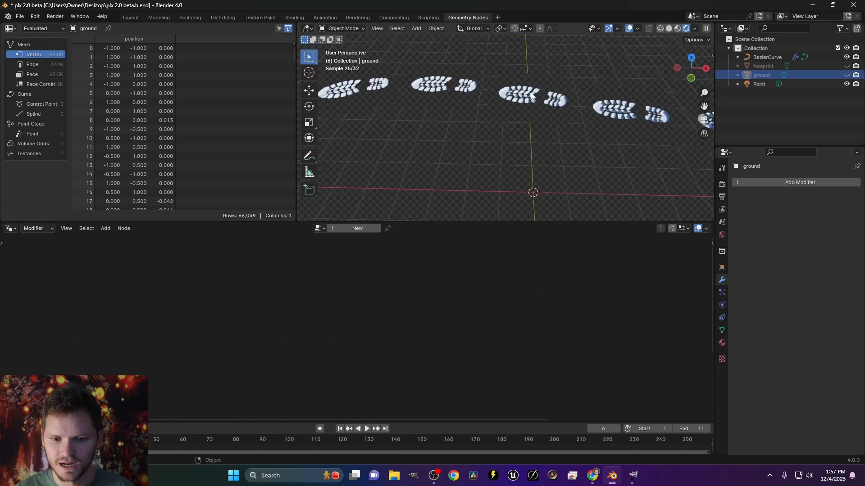
click(523, 99)
middle_drag(522, 100, 527, 112)
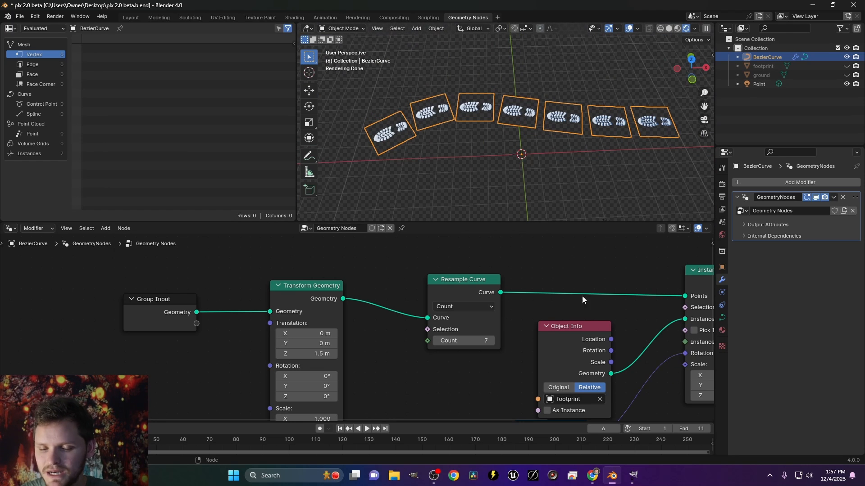
Step: Insert a Realize Instances node between Instance on Points and Group Output
middle_drag(585, 316, 391, 321)
middle_drag(553, 290, 487, 301)
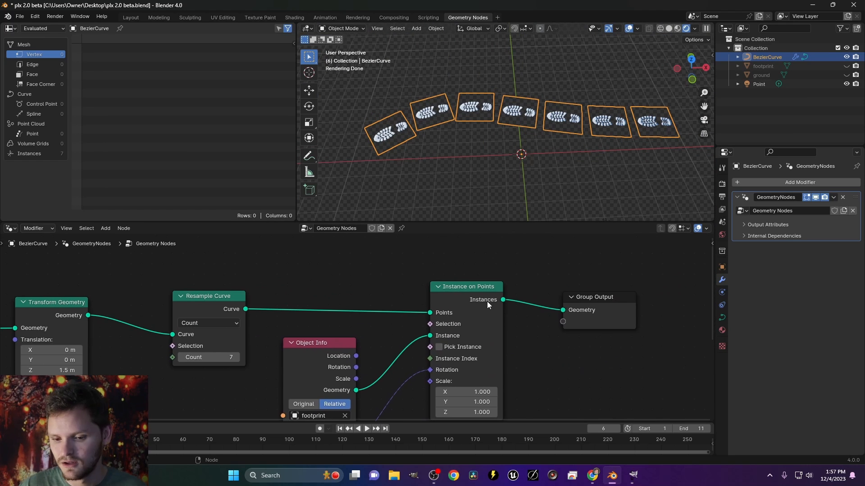
key(shift+a)
mouse_move(509, 289)
text(realize)
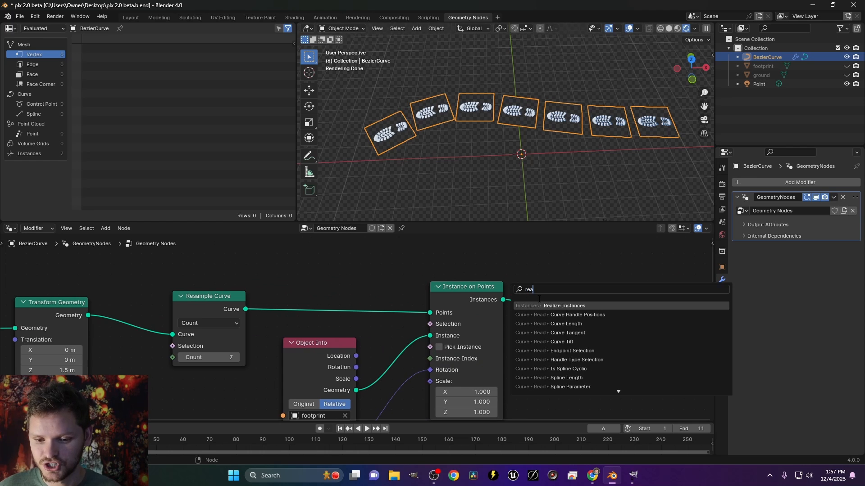
key(Return)
click(544, 280)
middle_drag(601, 307, 548, 276)
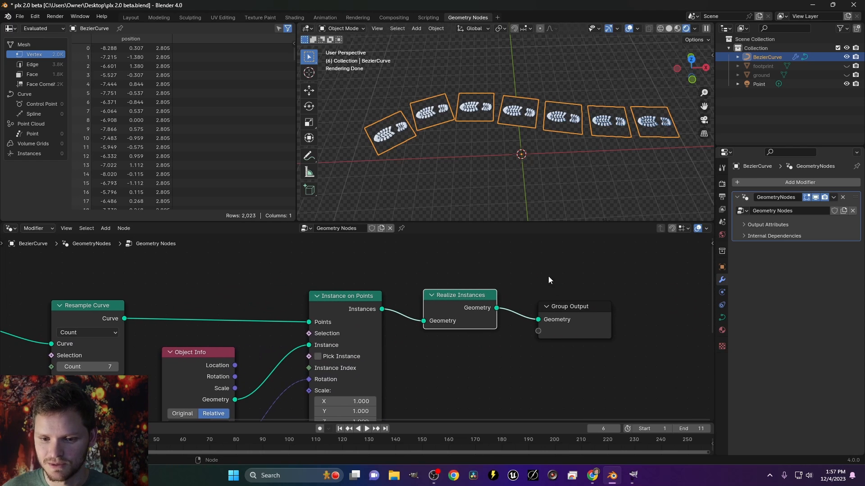
Step: Switch to wireframe shading and toggle muting of Realize Instances to compare the vertex data with and without it
click(661, 29)
scroll(444, 109, up, 5)
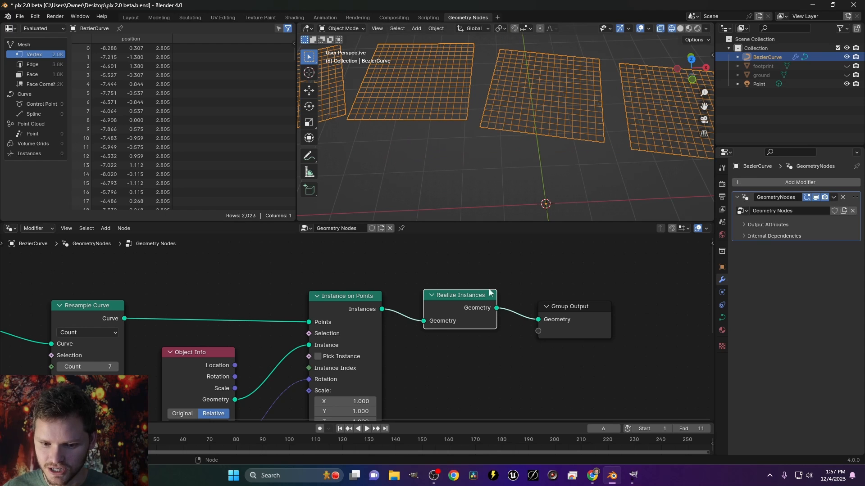
key(m)
key(m)
key(m)
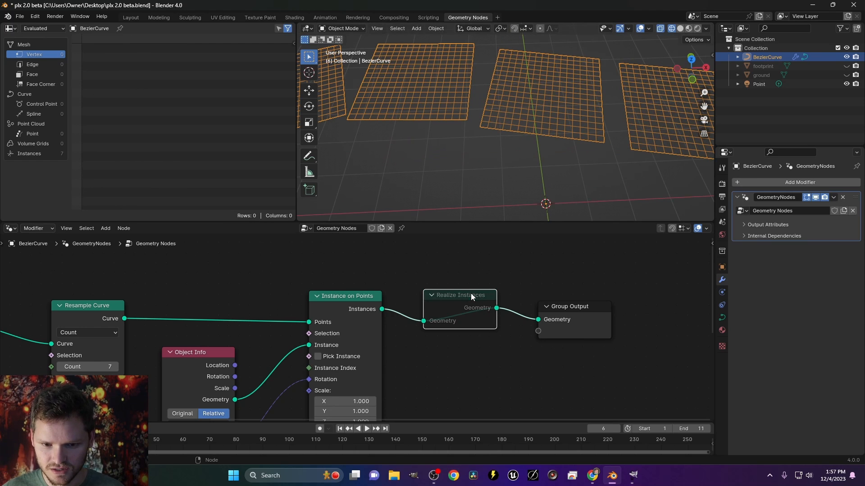
key(m)
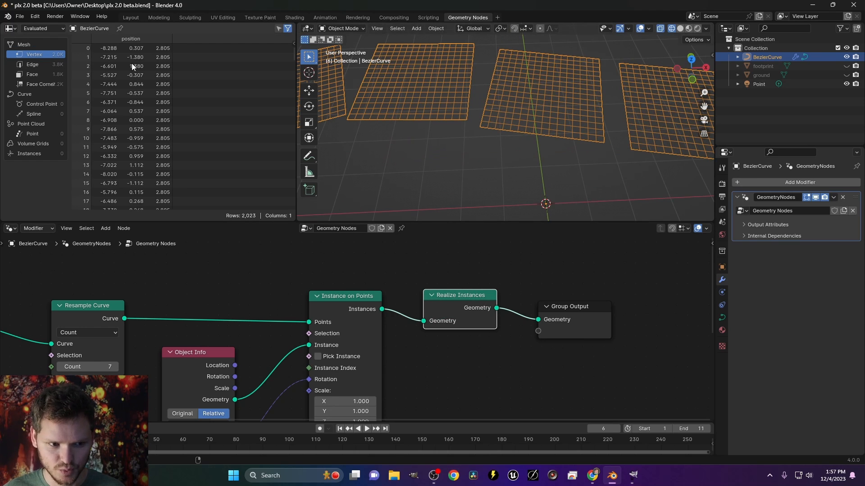
scroll(547, 96, down, 5)
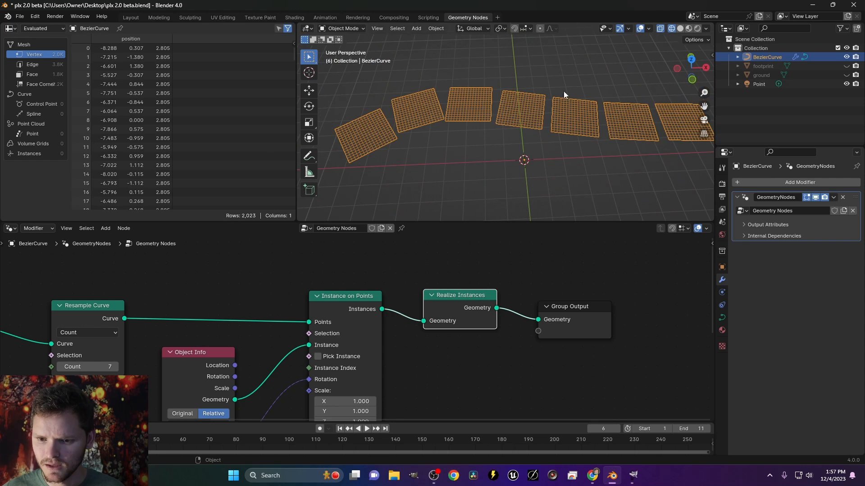
Step: Insert a Set Position node between Realize Instances and Group Output, leaving space before it for more nodes
middle_drag(554, 264, 452, 267)
key(shift+a)
text(set)
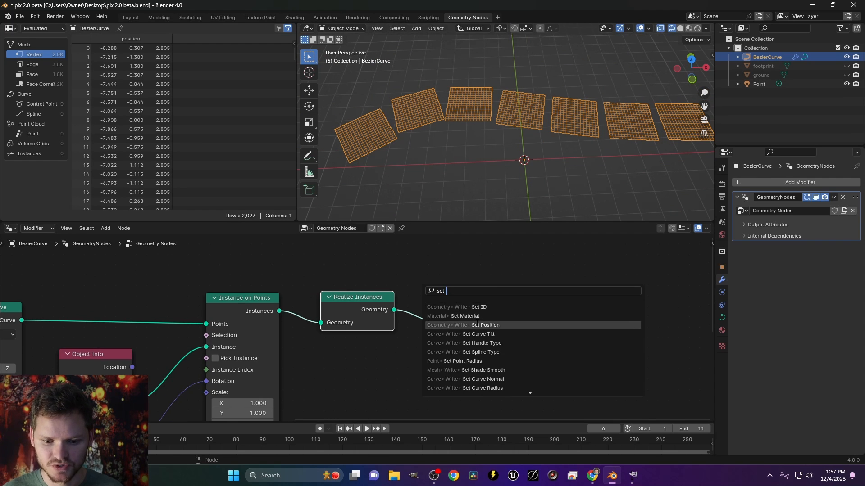
click(469, 323)
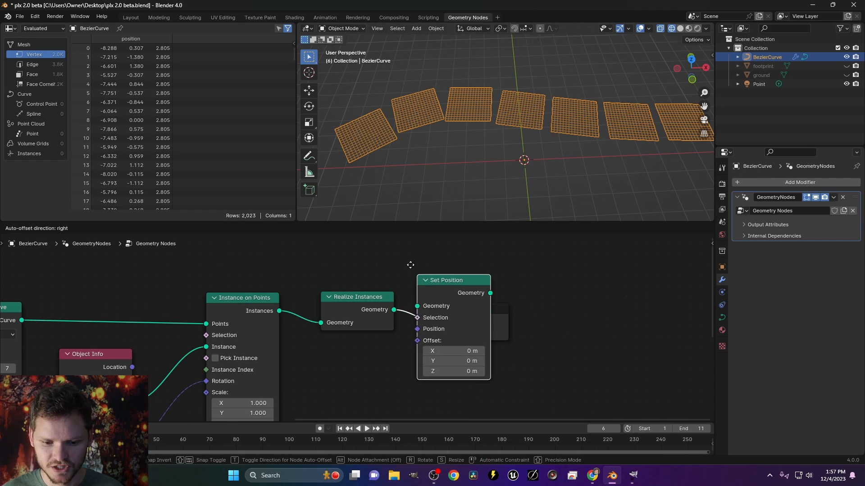
click(411, 258)
drag(598, 360, 446, 284)
key(g)
click(598, 297)
middle_drag(527, 316, 400, 286)
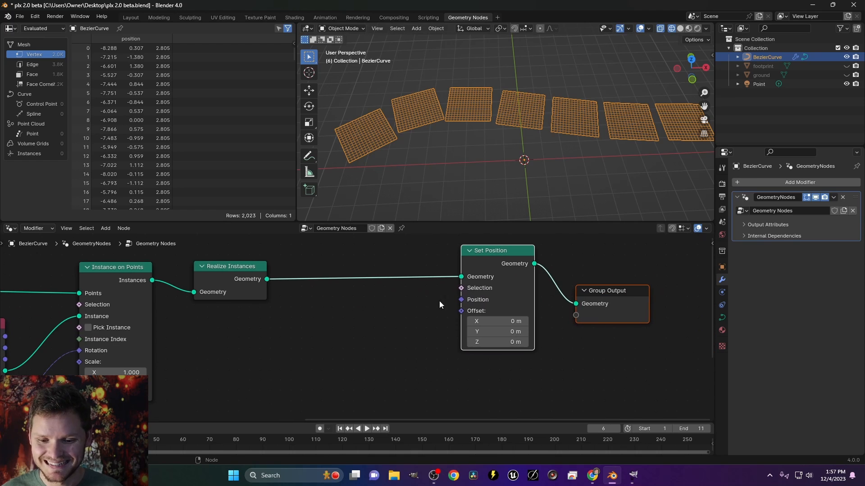
Step: Add a Raycast node in the space below the link between Realize Instances and Set Position
key(shift+a)
text(rayc)
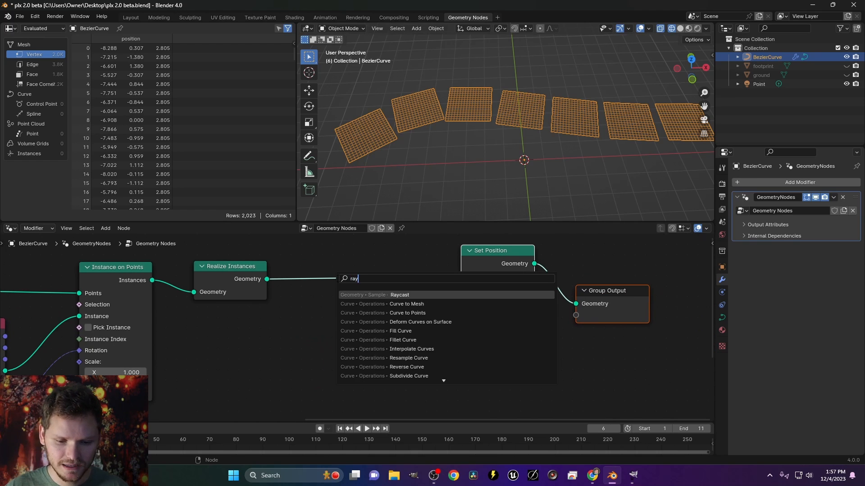
click(379, 295)
click(313, 314)
Step: Sketch a temporary annotation illustrating rays cast down from the footprint planes, and erase it
scroll(482, 123, down, 3)
middle_drag(483, 124, 504, 69)
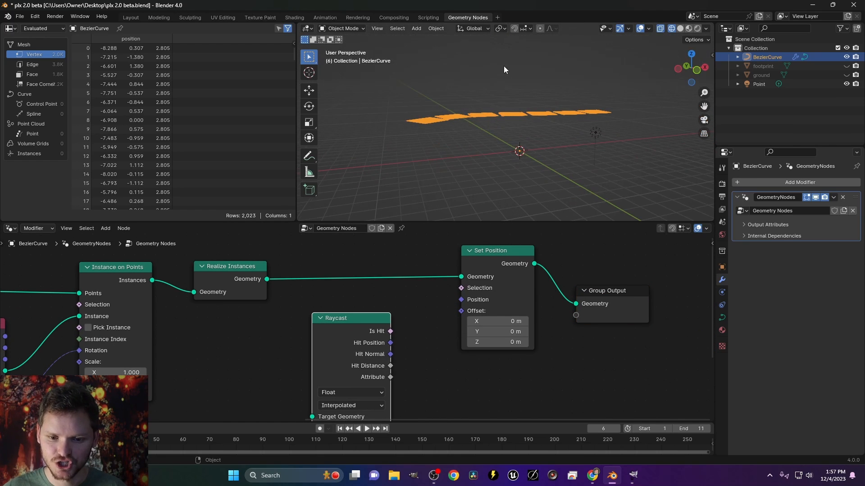
key(d)
mouse_move(499, 124)
mouse_down()
mouse_move(491, 166)
mouse_move(502, 157)
mouse_up()
right_drag(515, 110, 472, 175)
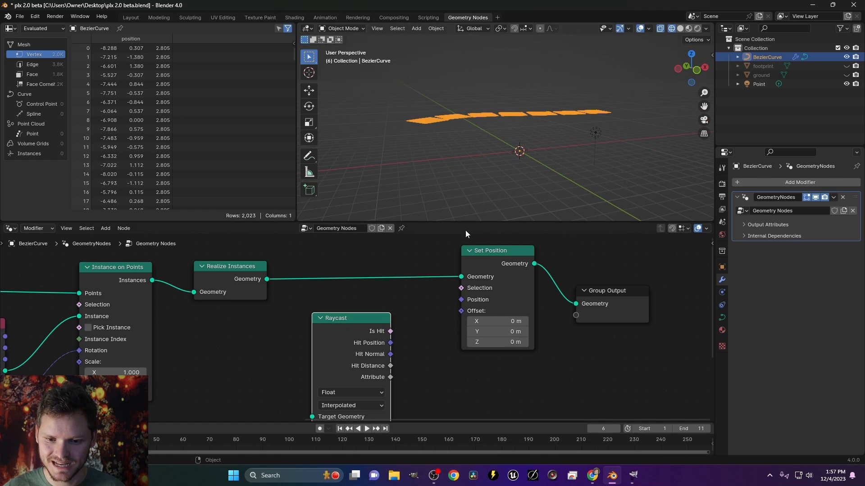
Step: Feed Raycast's Target Geometry from a new Object Info node that uses the ground object in Relative mode
middle_drag(376, 345, 430, 308)
scroll(430, 308, down, 3)
middle_drag(408, 356, 464, 321)
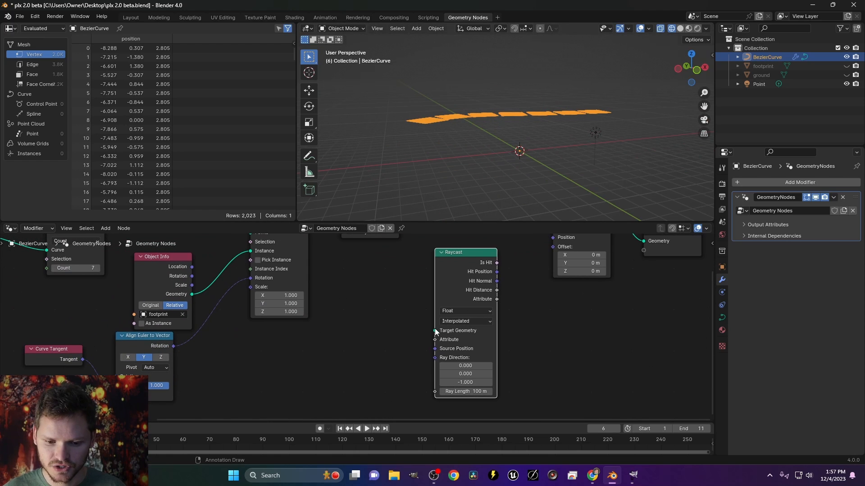
drag(436, 332, 297, 351)
text(object info)
key(Return)
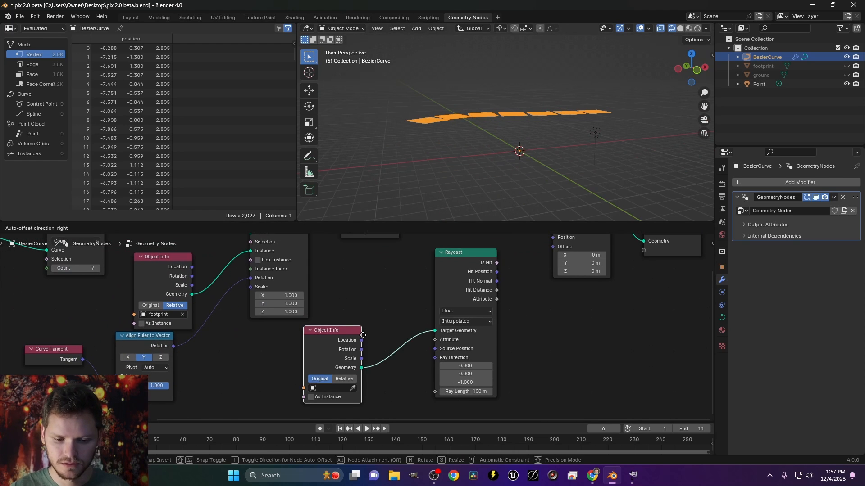
click(362, 336)
click(332, 388)
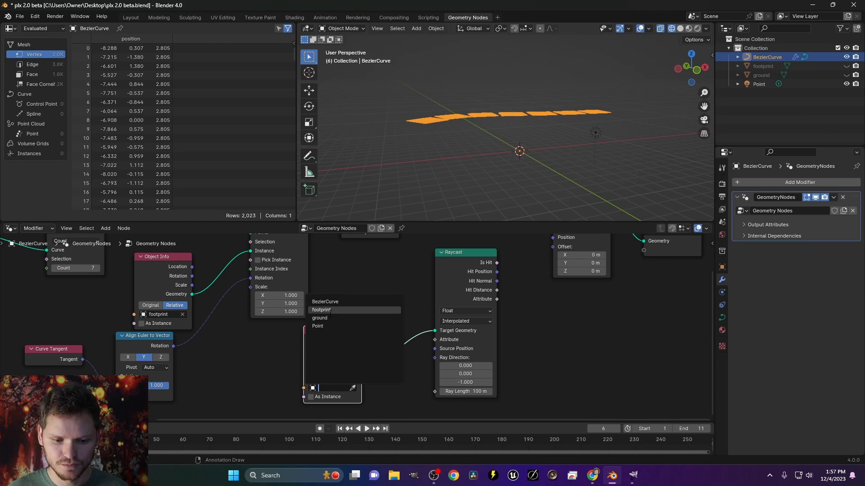
click(320, 318)
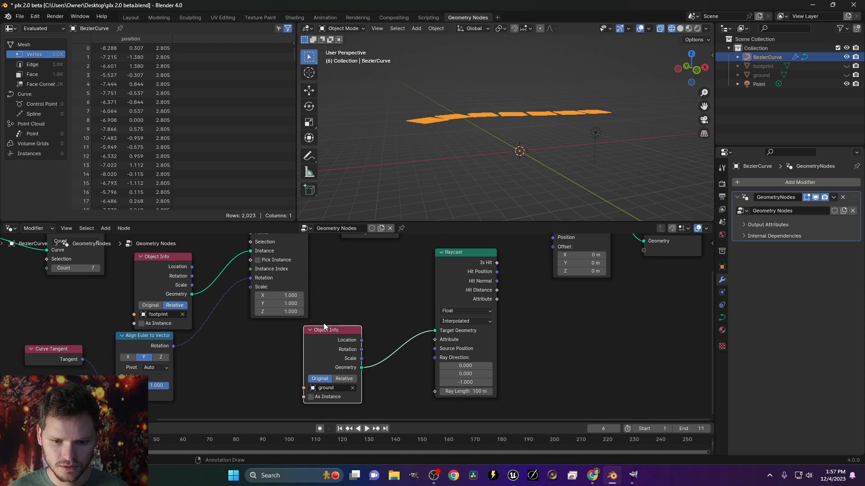
middle_drag(474, 298, 404, 326)
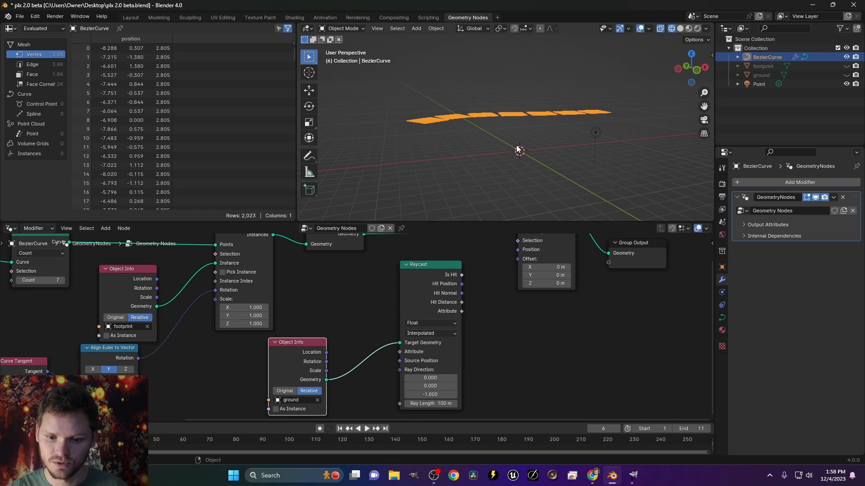
Step: Connect Raycast's Hit Position to the Position input of Set Position
drag(520, 123, 514, 155)
drag(509, 150, 520, 148)
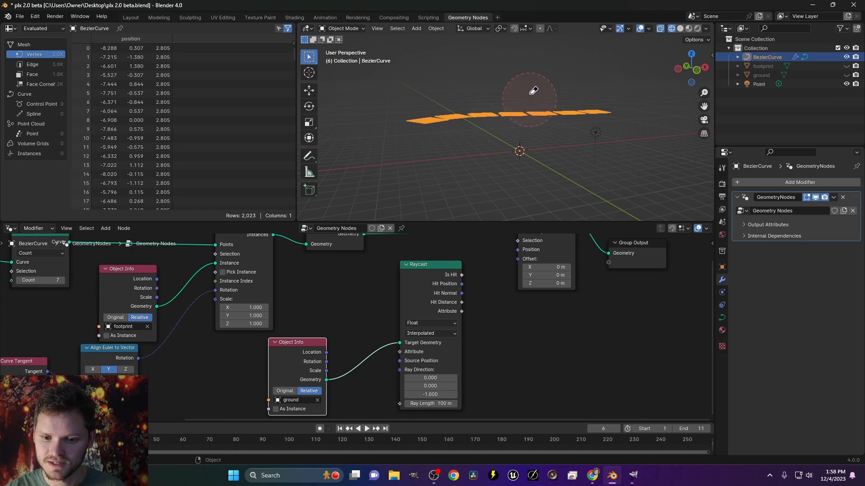
drag(462, 283, 521, 267)
middle_drag(513, 137, 498, 174)
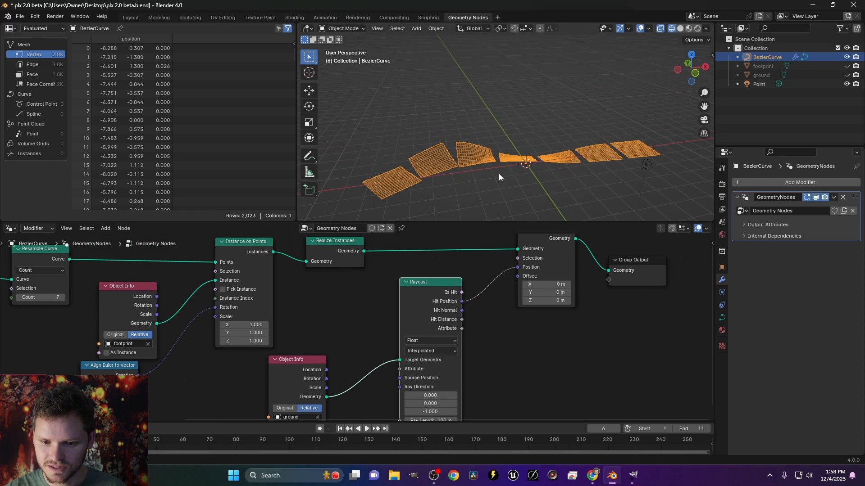
Step: Unhide the ground object and switch to rendered shading to examine where the footprint planes overlap the ground
click(846, 75)
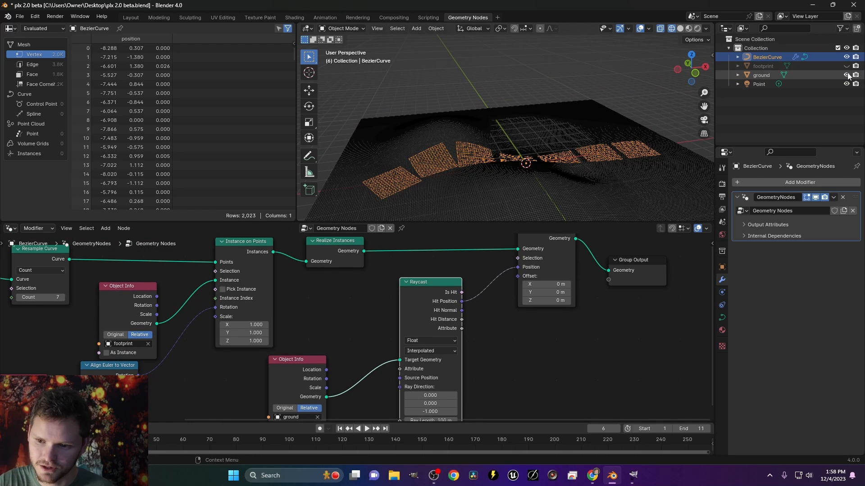
click(697, 28)
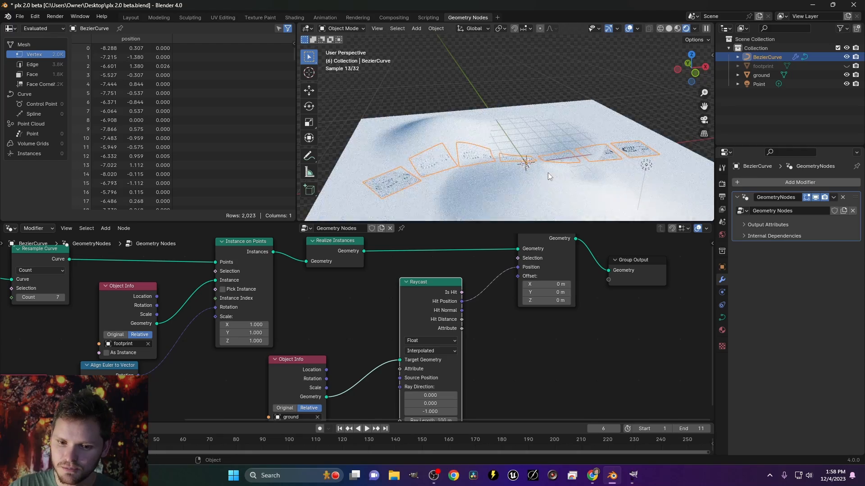
middle_drag(514, 160, 481, 202)
scroll(520, 112, up, 3)
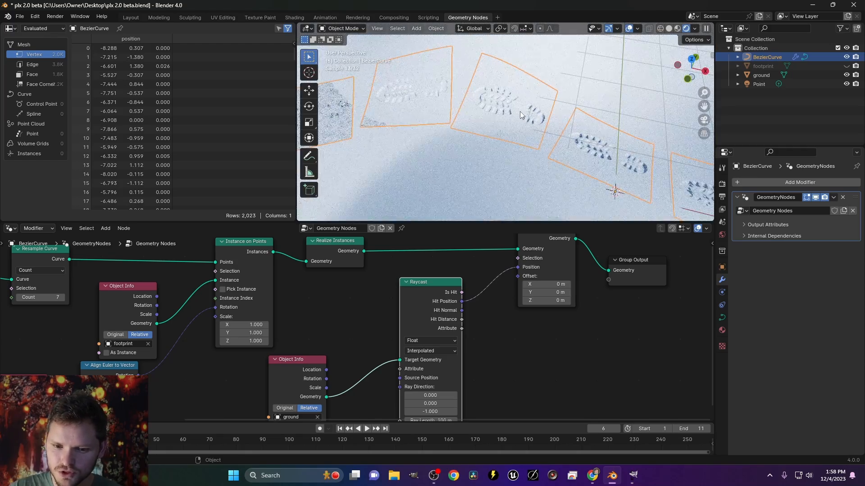
scroll(520, 109, up, 3)
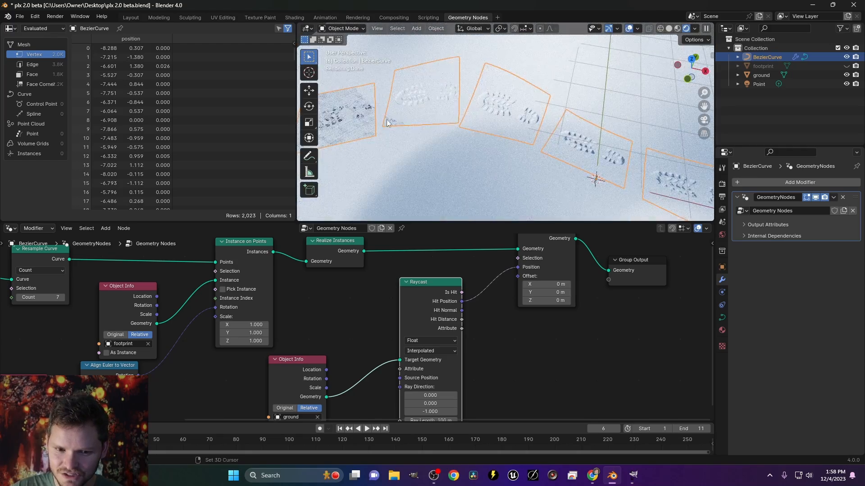
shift+middle_drag(343, 118, 487, 112)
scroll(498, 116, up, 2)
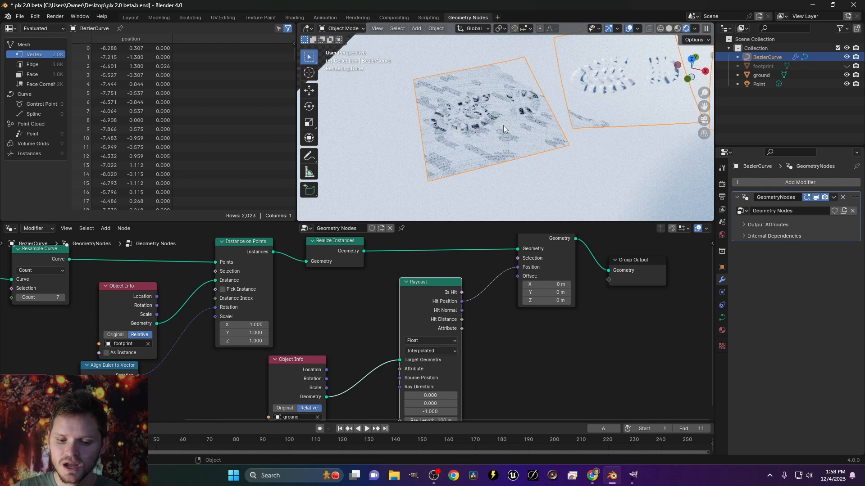
Step: Move Set Position and Group Output further from Raycast, and connect Hit Normal to Set Position's Offset
middle_drag(591, 309, 522, 333)
drag(597, 338, 488, 277)
key(g)
click(591, 292)
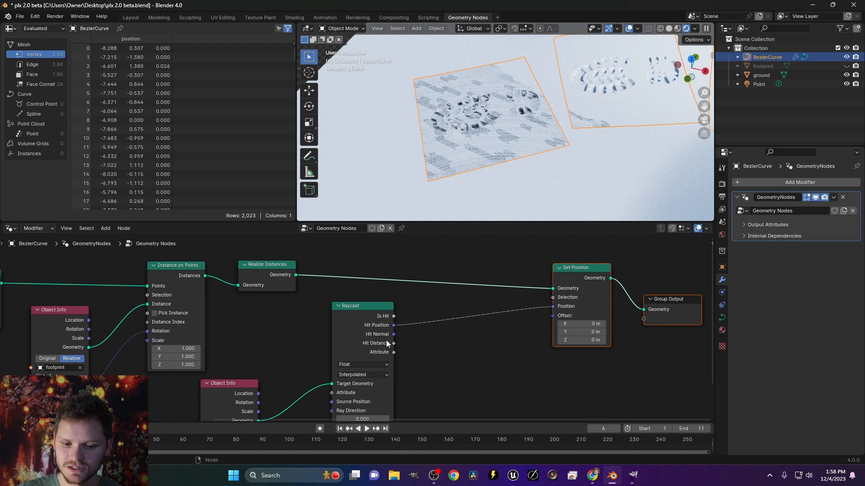
drag(393, 335, 553, 316)
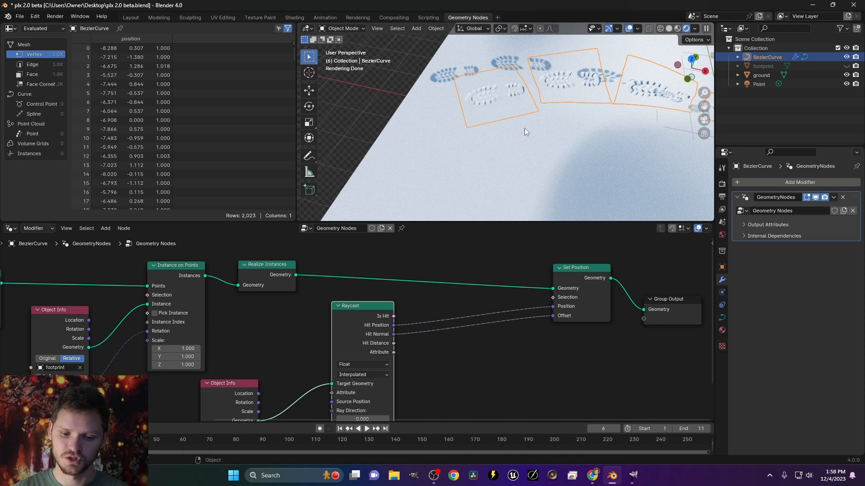
Step: Insert a Vector Math node between Hit Normal and Offset, with its operation set to Scale
key(shift+a)
text(vec)
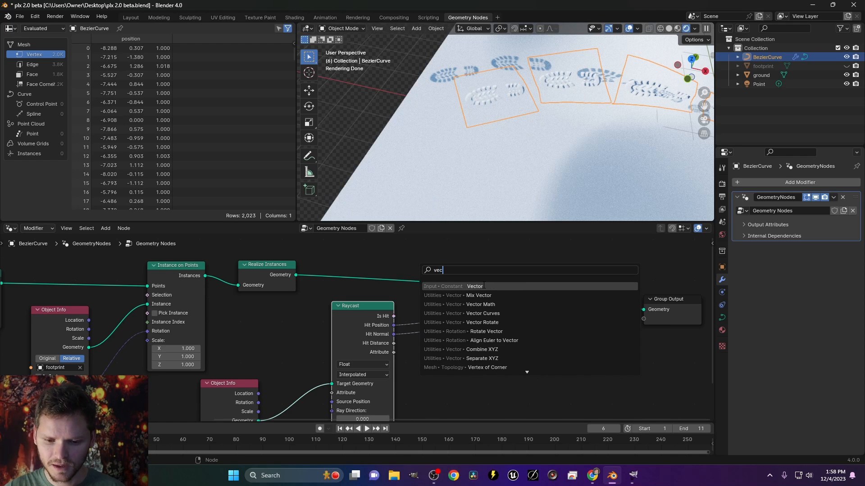
click(480, 304)
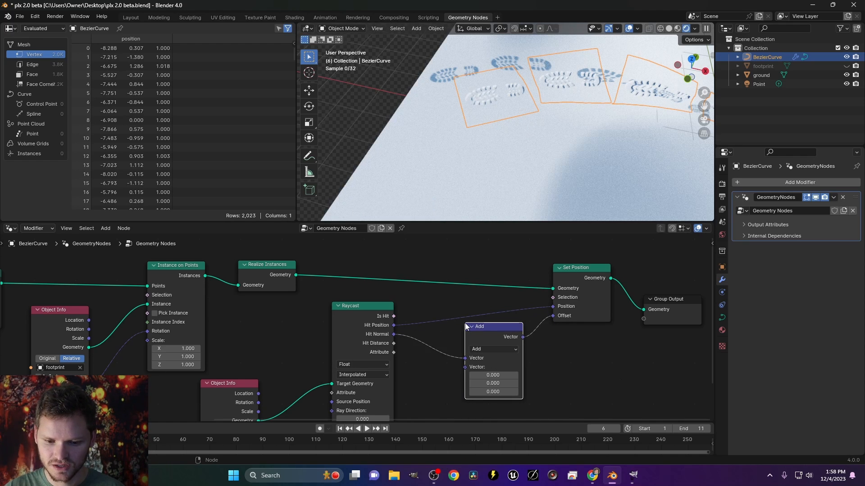
click(480, 350)
click(480, 349)
click(477, 340)
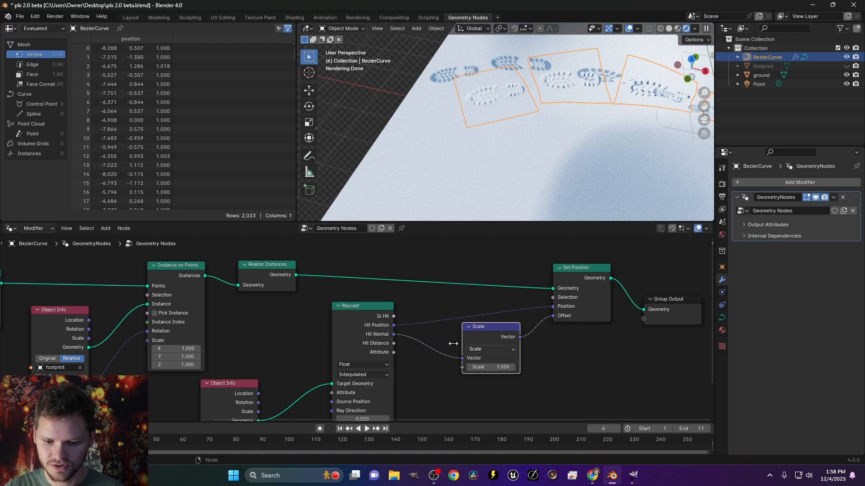
Step: Set the Scale node's factor to 0.02
key(q)
click(333, 333)
click(502, 380)
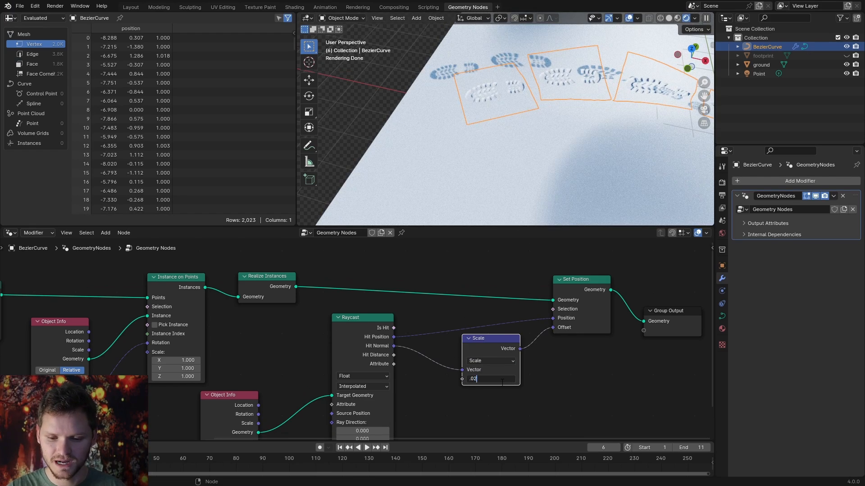
text(.02)
key(Return)
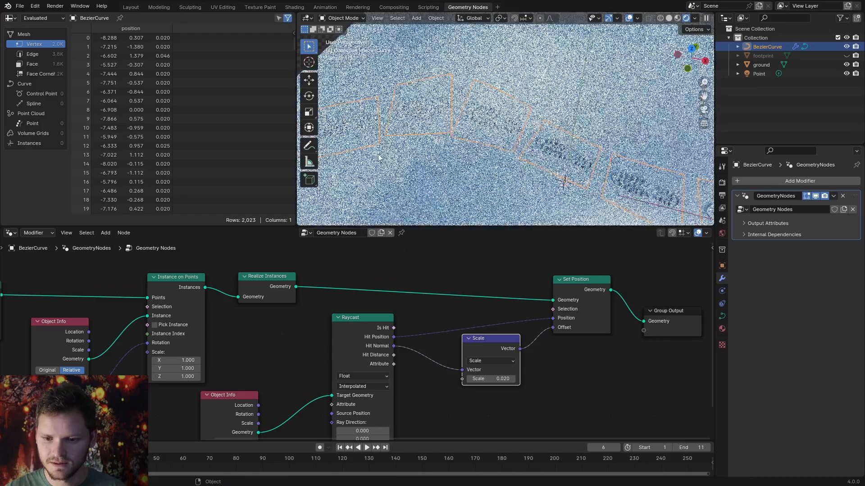
Step: Deselect the footprint curve and examine up close how the offset footprints sit on the ground
scroll(378, 158, down, 5)
click(379, 94)
scroll(525, 155, up, 5)
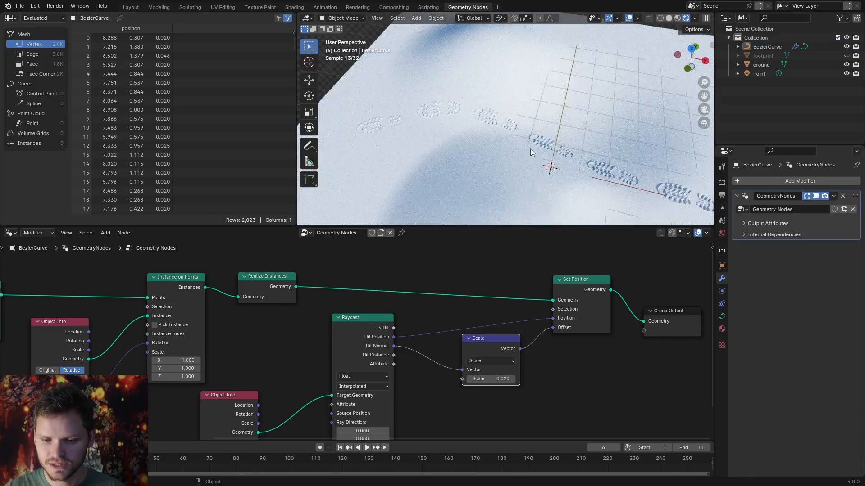
scroll(468, 135, up, 2)
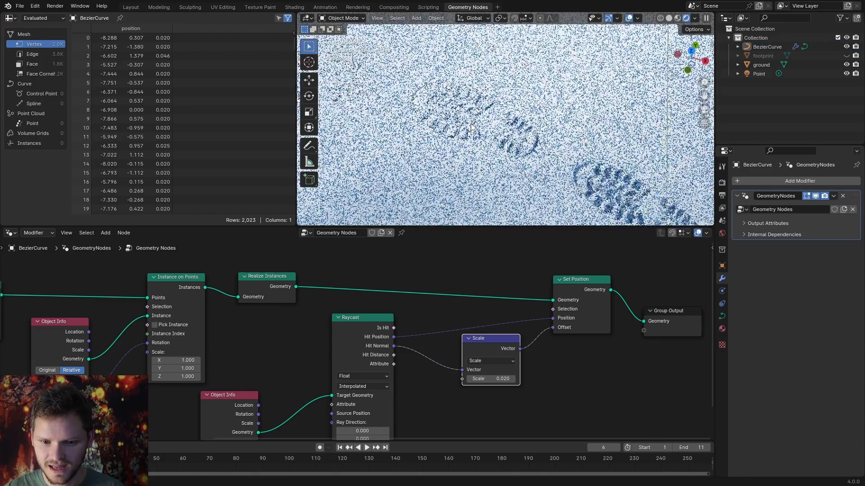
scroll(433, 112, up, 3)
middle_drag(416, 84, 409, 98)
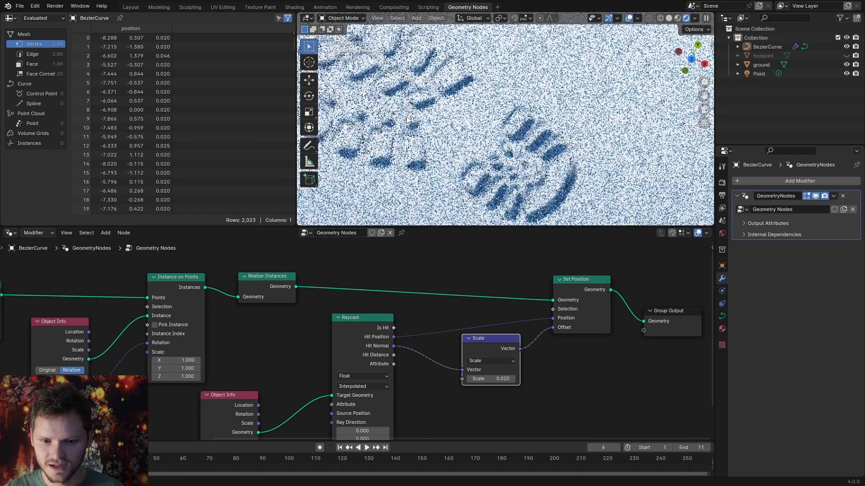
Step: Compare the footprints in material preview shading, and return to rendered shading
click(678, 18)
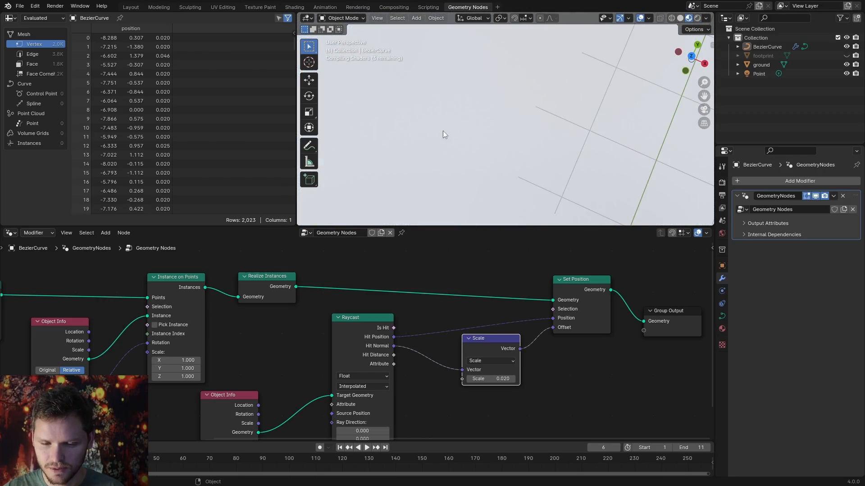
scroll(442, 130, up, 5)
middle_drag(523, 133, 528, 94)
scroll(528, 94, down, 7)
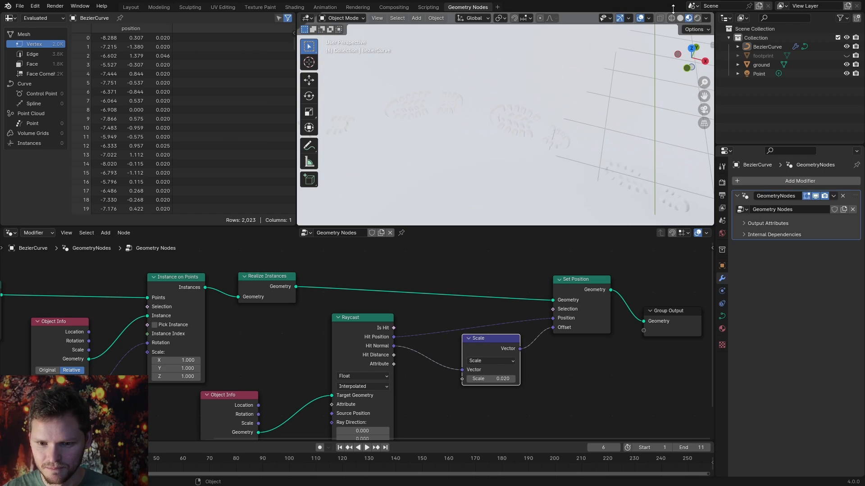
click(696, 18)
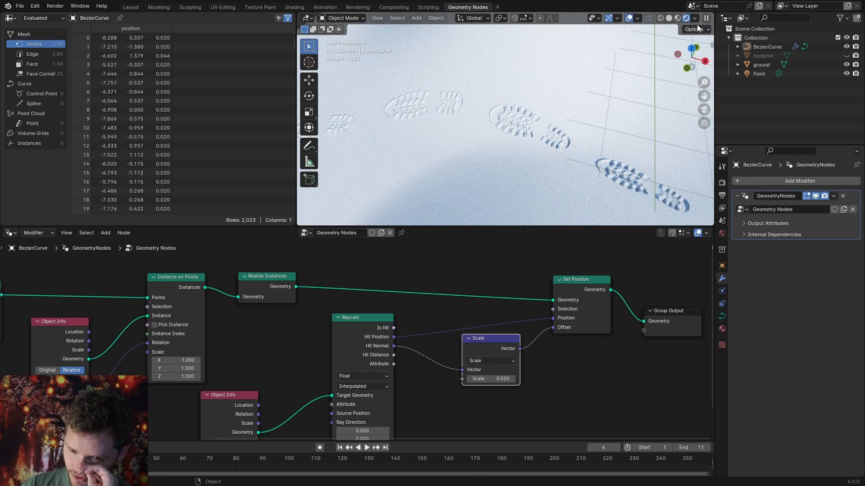
Step: View the whole footprint trail from the other side and briefly play the animation
scroll(520, 102, down, 8)
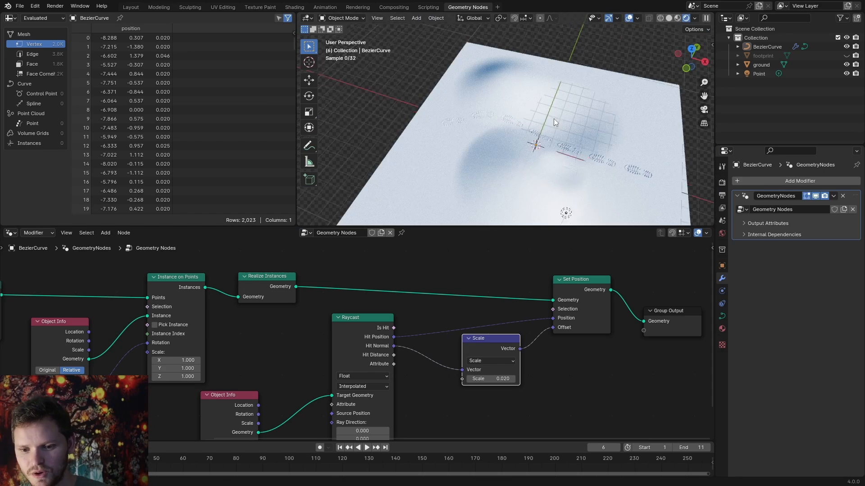
middle_drag(553, 119, 448, 129)
key(space)
shift+middle_drag(521, 83, 538, 109)
key(space)
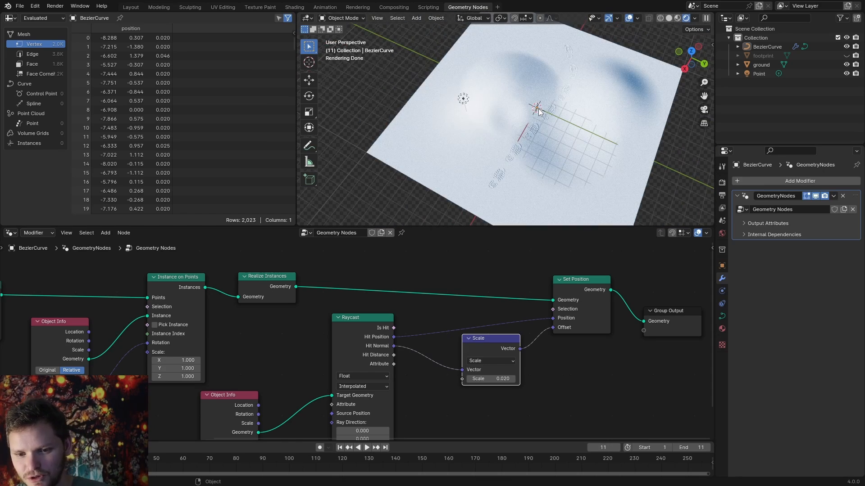
Step: Move Group Input and Transform Geometry away from Resample Curve to make room, and preview the Transform Geometry output
scroll(321, 328, down, 7)
middle_drag(205, 322, 360, 311)
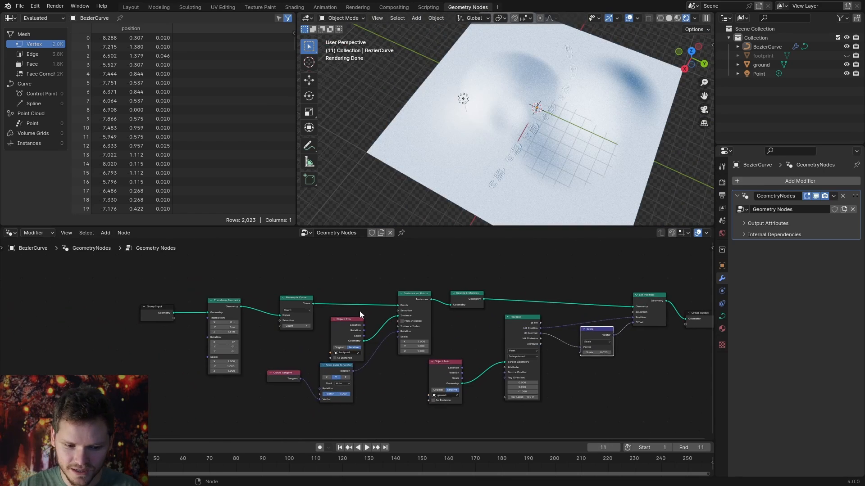
scroll(360, 310, up, 4)
middle_drag(215, 303, 339, 334)
drag(204, 374, 194, 313)
middle_drag(216, 306, 228, 329)
ctrl+shift+click(213, 337)
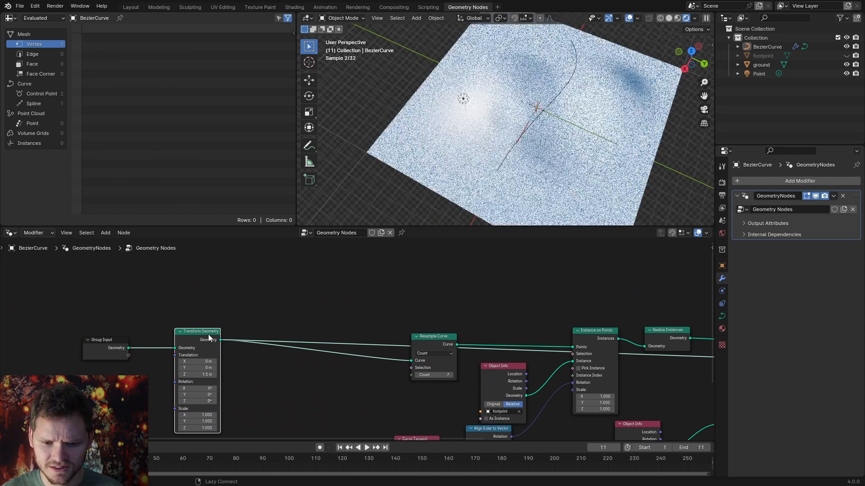
Step: Insert a Set Position node between Transform Geometry and the Group Output
shift+scroll(283, 323, up, 1)
key(shift+a)
mouse_move(309, 298)
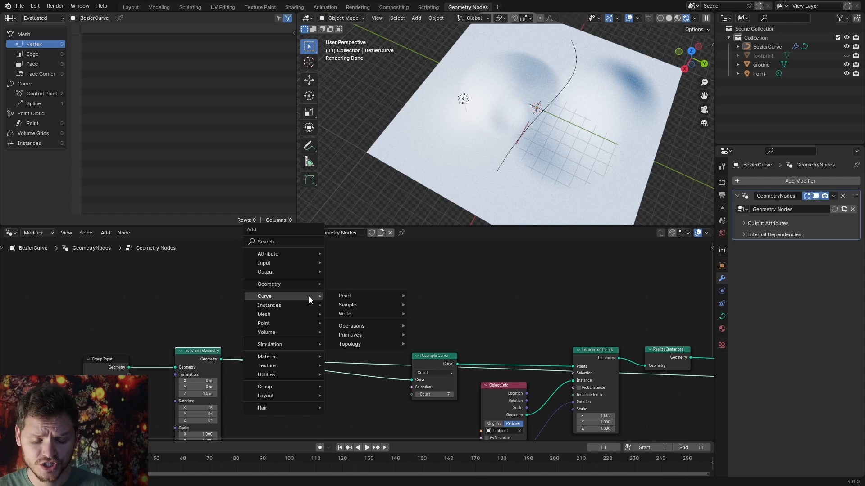
mouse_move(311, 279)
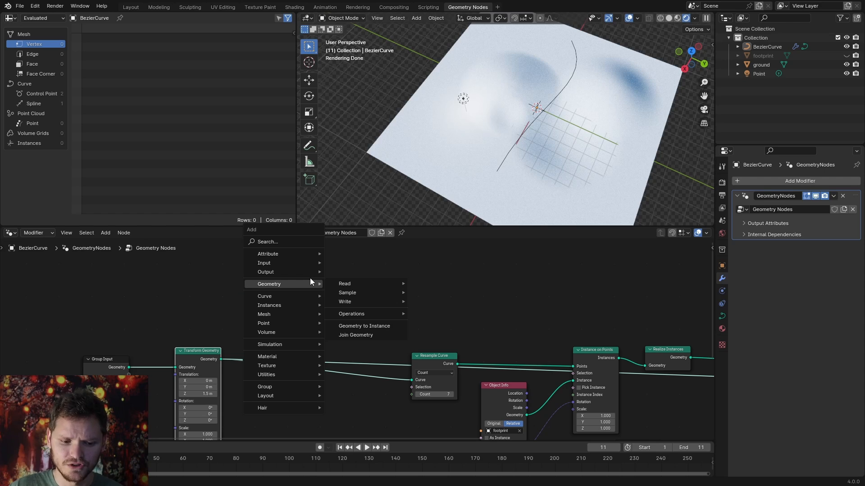
text(ext)
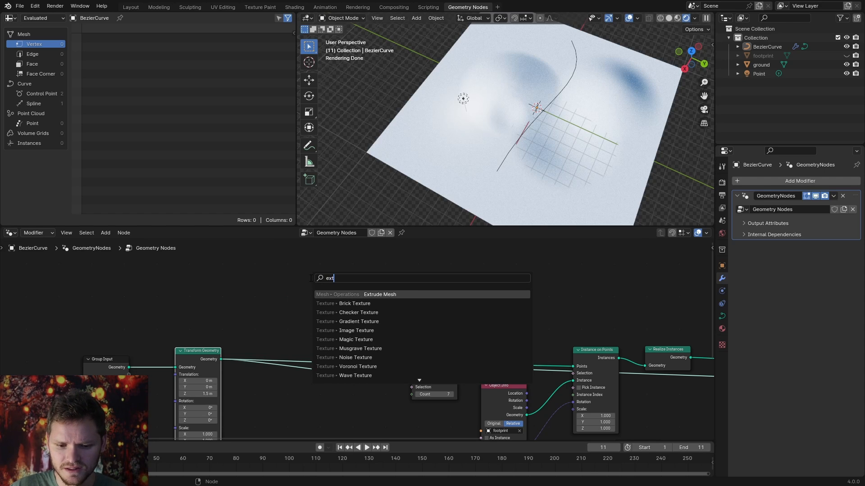
text(s)
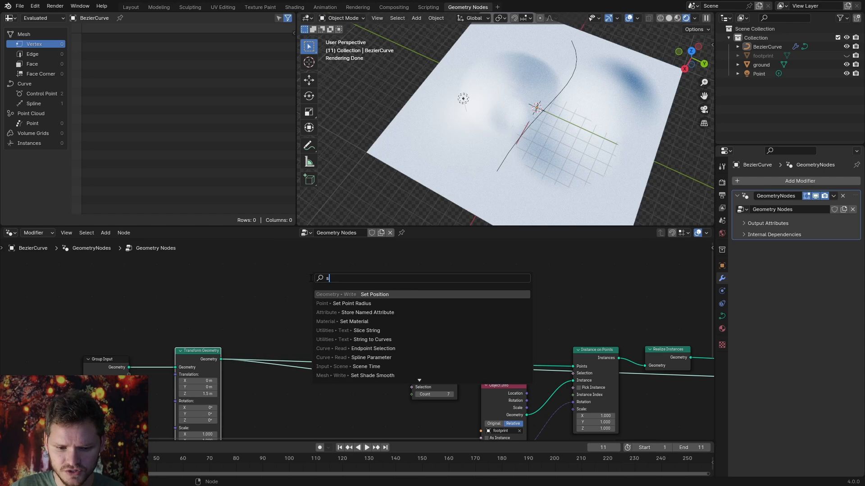
text(et po)
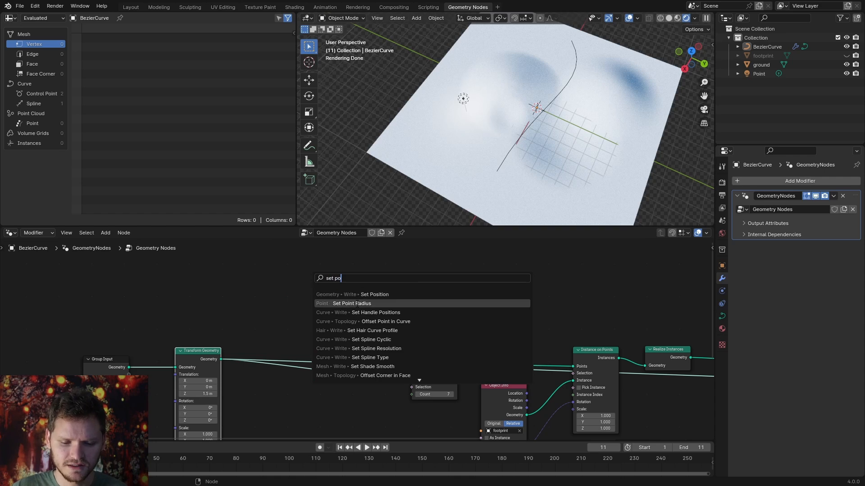
key(Return)
click(342, 295)
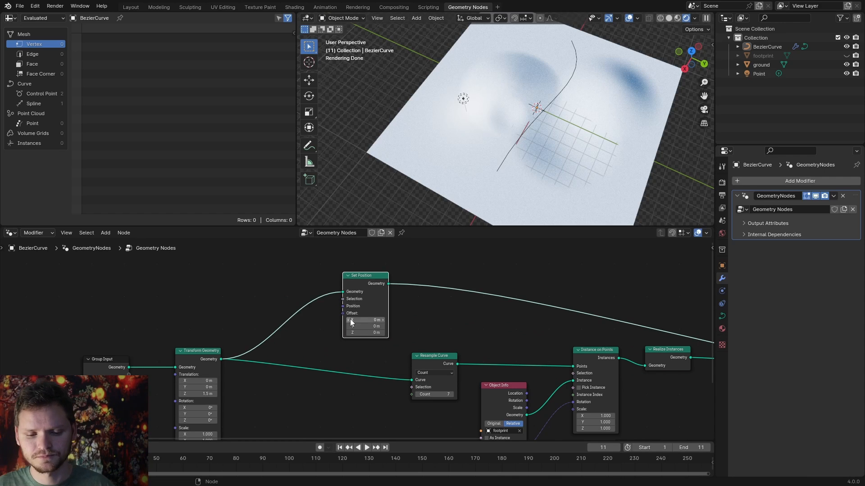
Step: Add a Normal node and connect it to the Offset of Set Position
scroll(403, 331, up, 2)
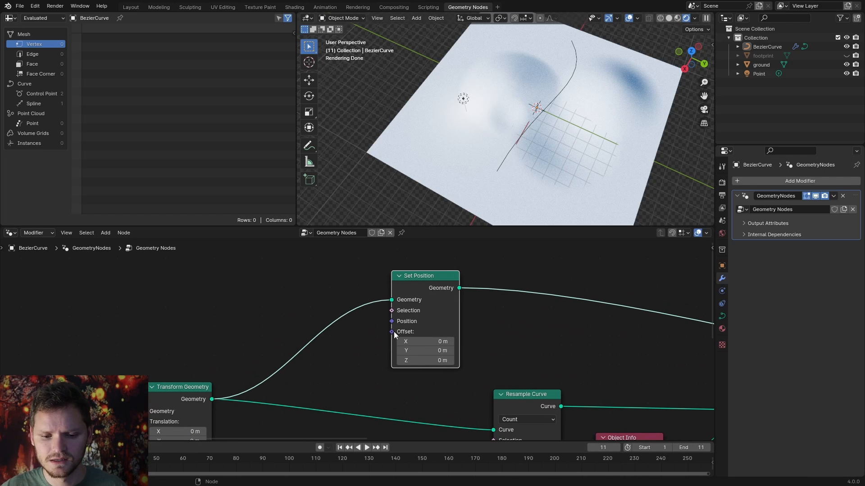
mouse_move(394, 331)
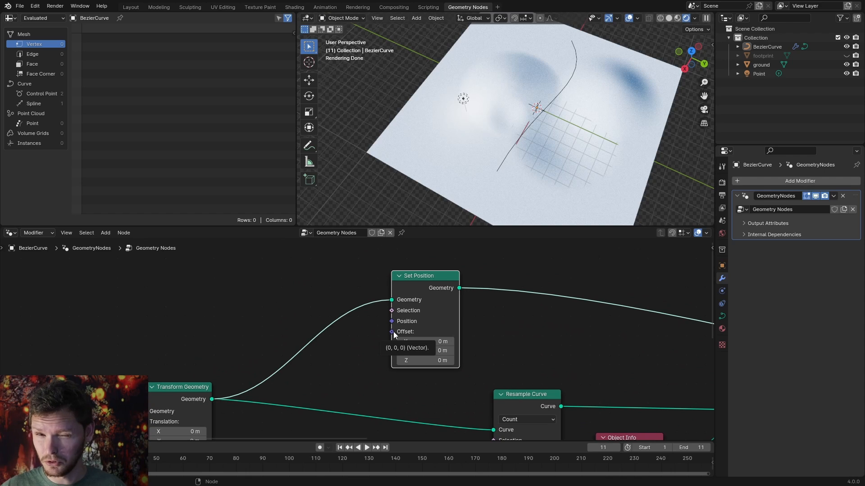
drag(393, 331, 214, 290)
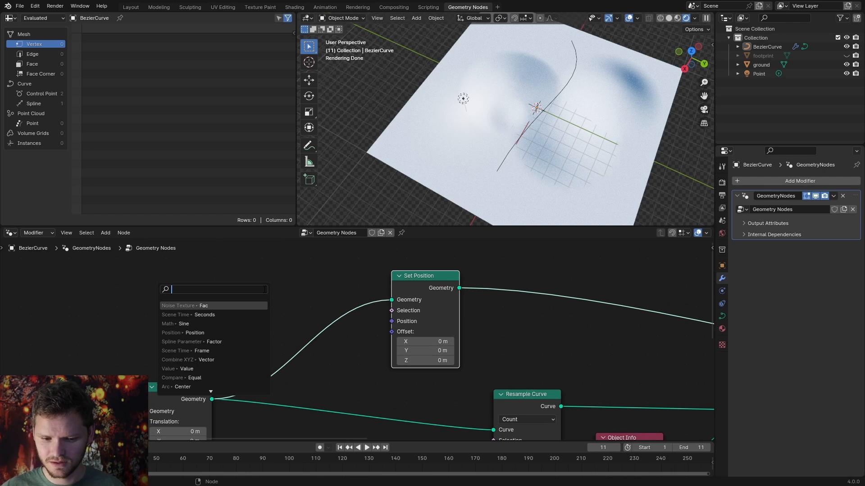
text(norm)
key(Return)
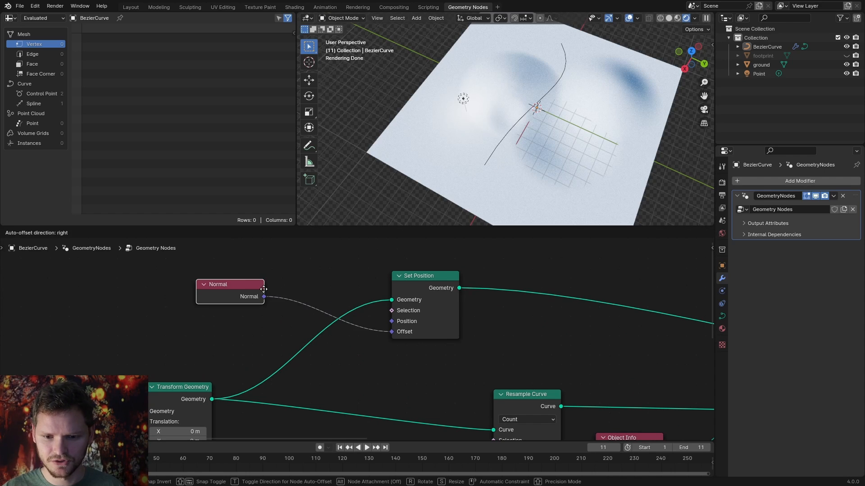
click(282, 292)
Step: Mute and unmute Set Position repeatedly to compare the curve with and without the normal offset
key(m)
key(m)
key(m)
key(m)
key(m)
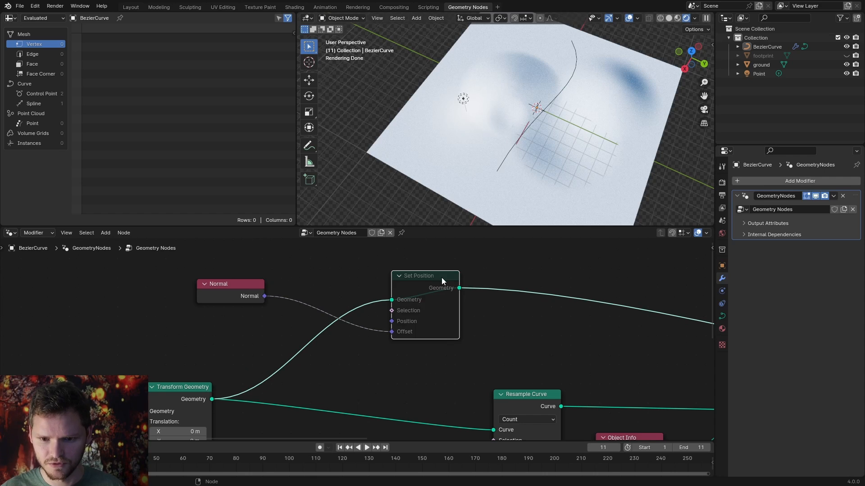
key(m)
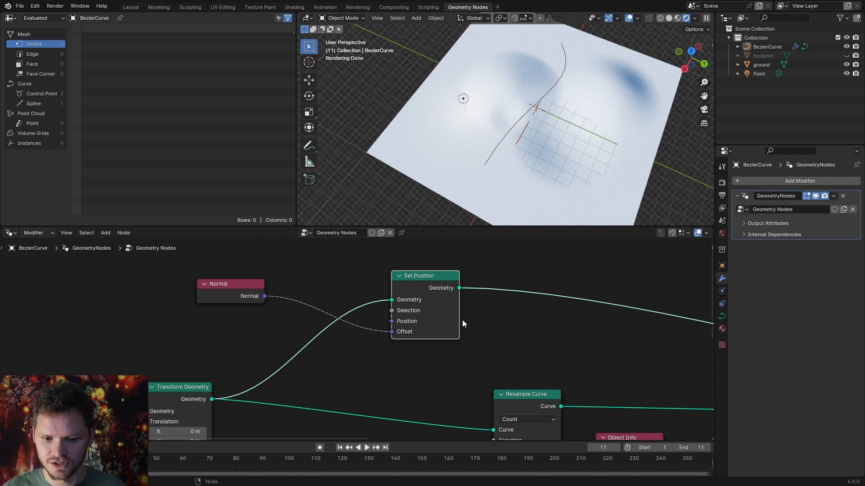
Step: Insert a copy of Resample Curve after Set Position in the upper branch
ctrl+middle_drag(463, 322, 381, 305)
drag(342, 339, 342, 276)
key(Home)
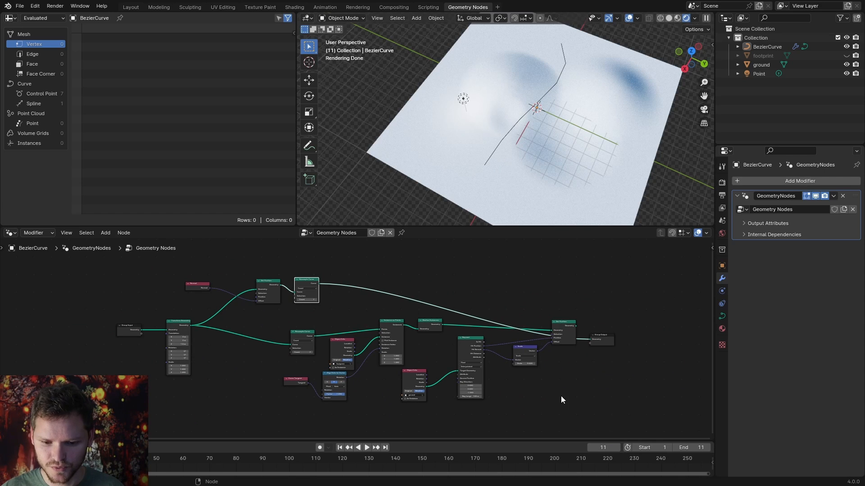
Step: Move the footprint node chain below the offset branch, and remove the copied Resample Curve while keeping its connection
drag(583, 423, 305, 379)
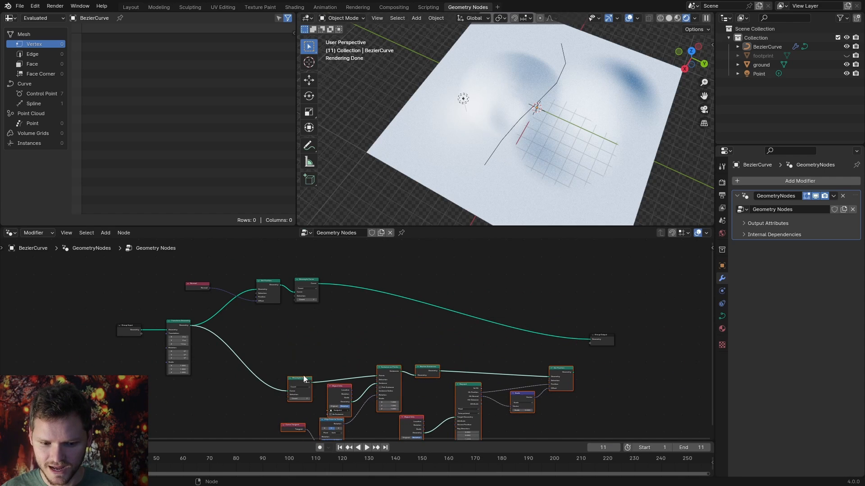
middle_drag(304, 356, 304, 326)
scroll(305, 322, up, 3)
drag(317, 290, 290, 236)
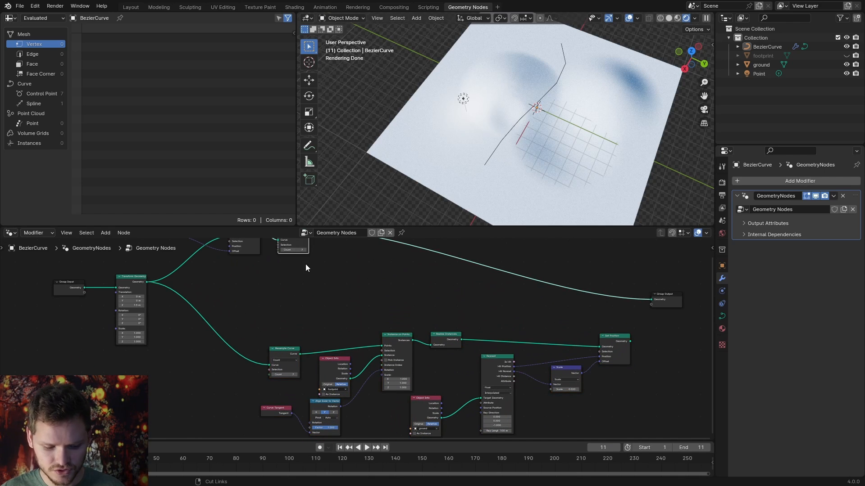
key(ctrl+x)
key(Home)
drag(547, 416, 277, 333)
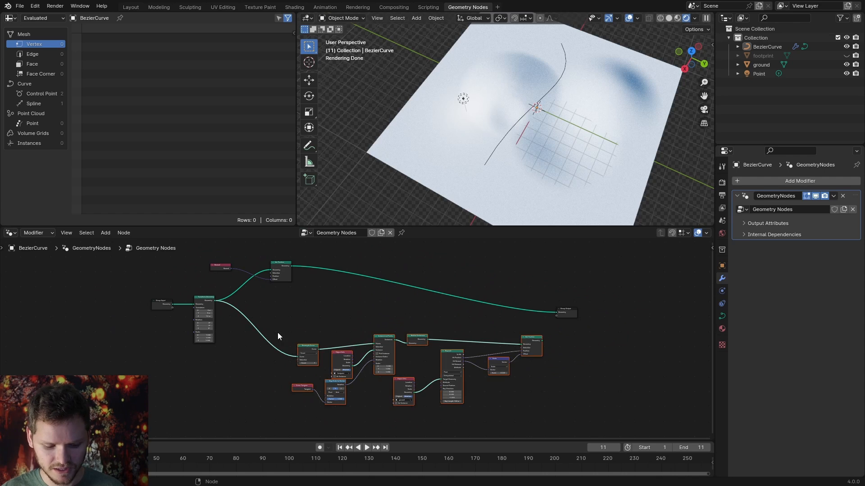
key(ctrl+g)
key(Home)
key(shift+d)
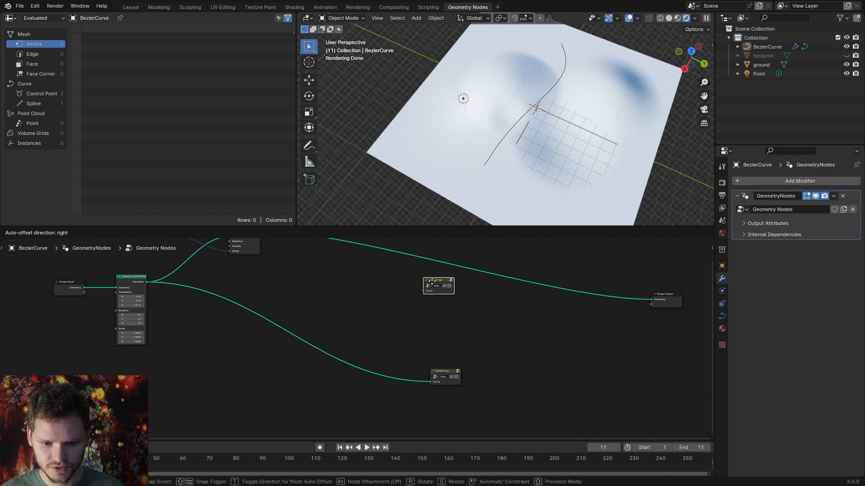
key(Escape)
key(ctrl+alt+g)
Step: Connect the footprint chain's final Set Position to Group Output, and combine the chain from Resample Curve onward into one node group
middle_drag(561, 325, 406, 322)
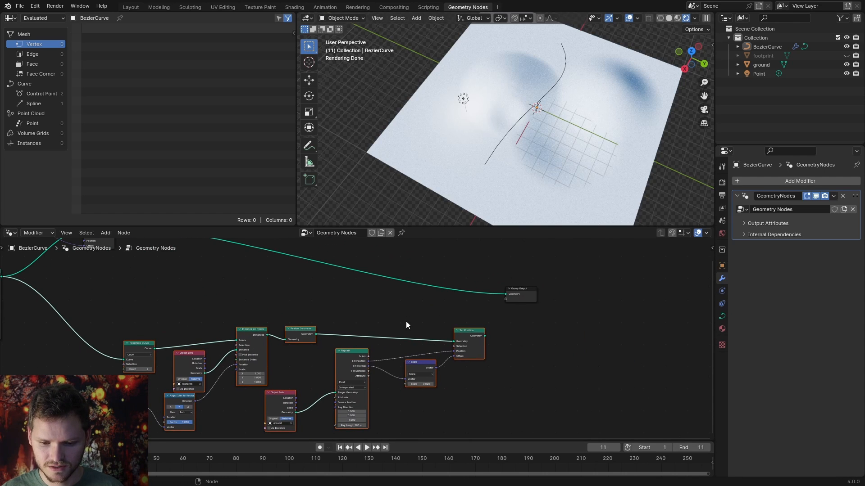
drag(485, 336, 505, 295)
scroll(502, 304, down, 2)
drag(450, 398, 193, 321)
key(ctrl+g)
scroll(290, 354, up, 2)
middle_drag(289, 353, 332, 405)
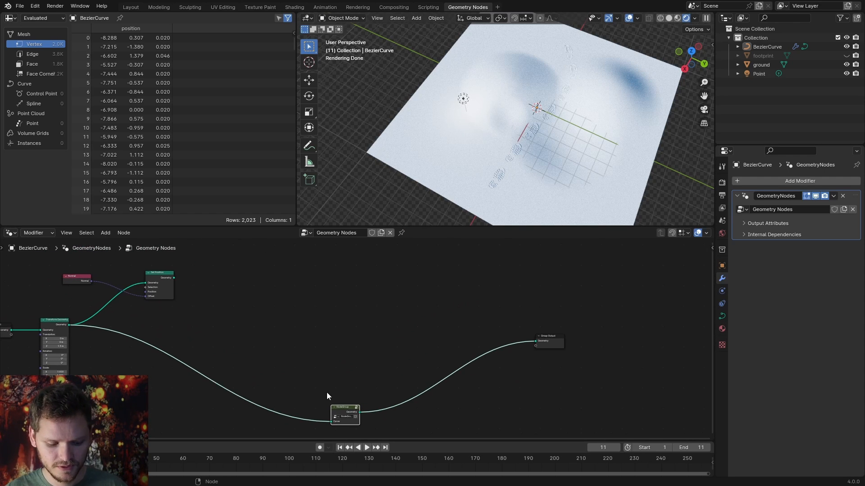
Step: Duplicate the footprint node group, feed the copy from the offset Set Position, and merge both groups with Join Geometry
key(shift+d)
click(325, 350)
alt+right_drag(171, 282, 351, 413)
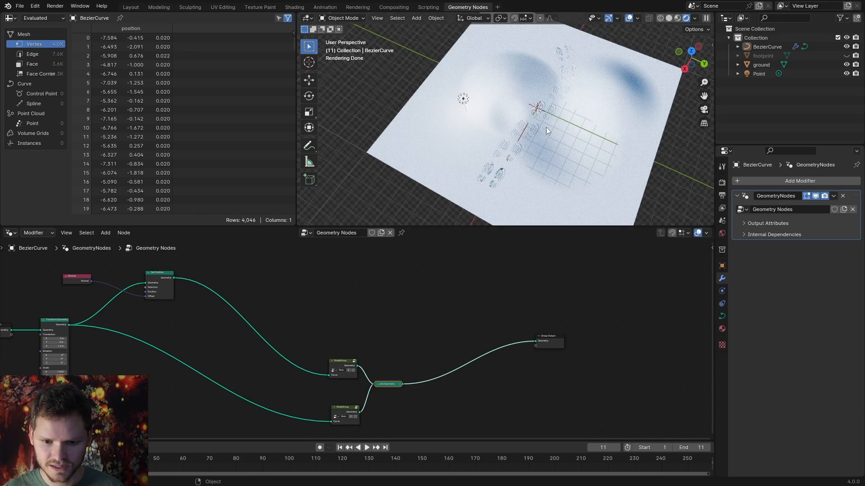
scroll(546, 127, up, 4)
scroll(450, 289, down, 2)
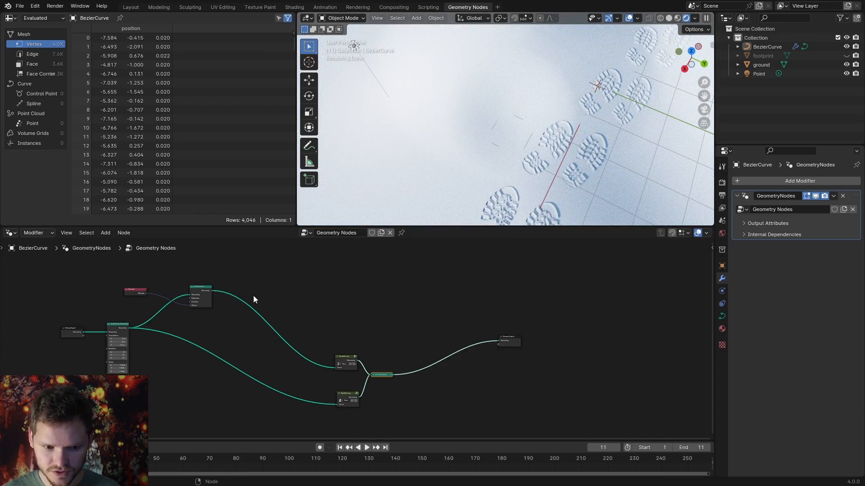
Step: Move the Normal node away from Set Position and insert a Vector Math node between them
middle_drag(253, 295, 370, 315)
scroll(556, 161, down, 2)
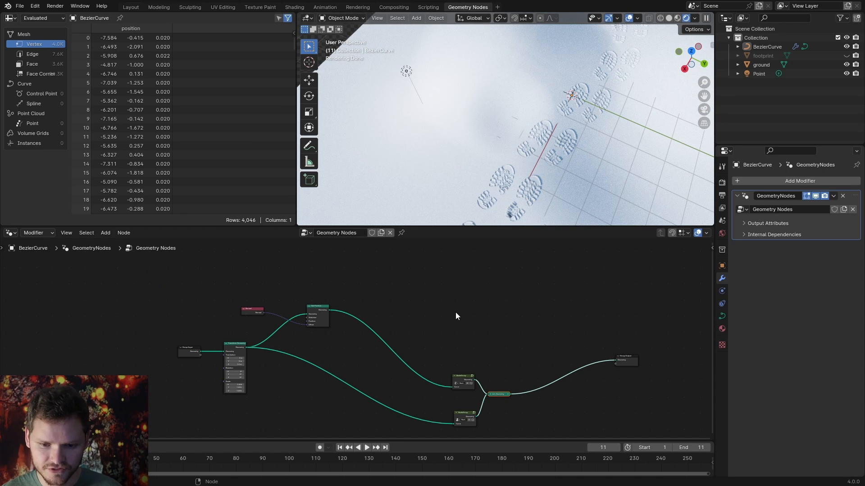
scroll(274, 326, up, 8)
middle_drag(247, 319, 426, 361)
drag(352, 330, 227, 327)
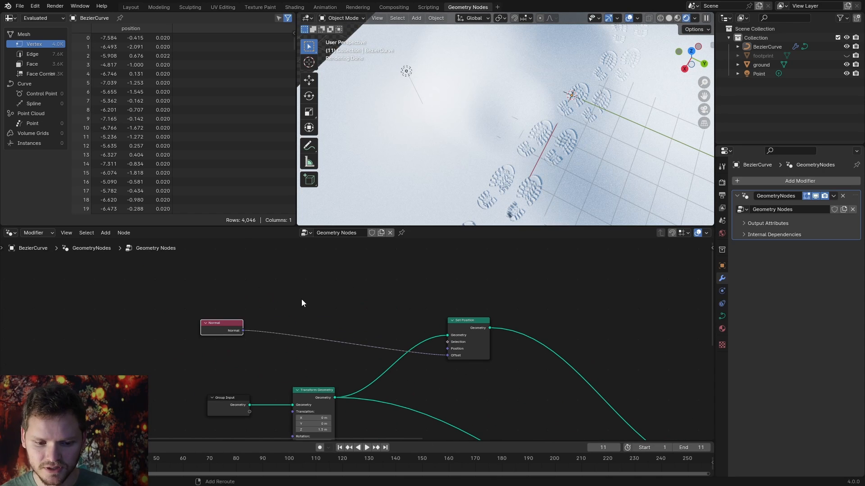
key(shift+a)
text(vec)
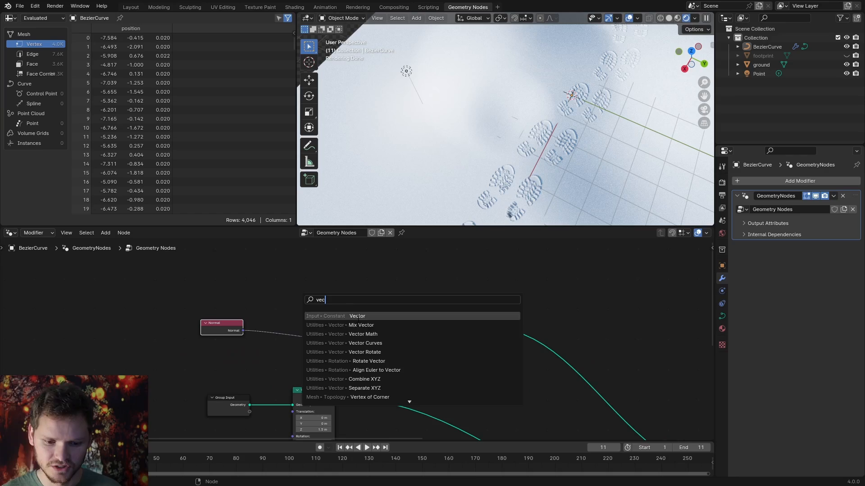
click(364, 334)
click(315, 317)
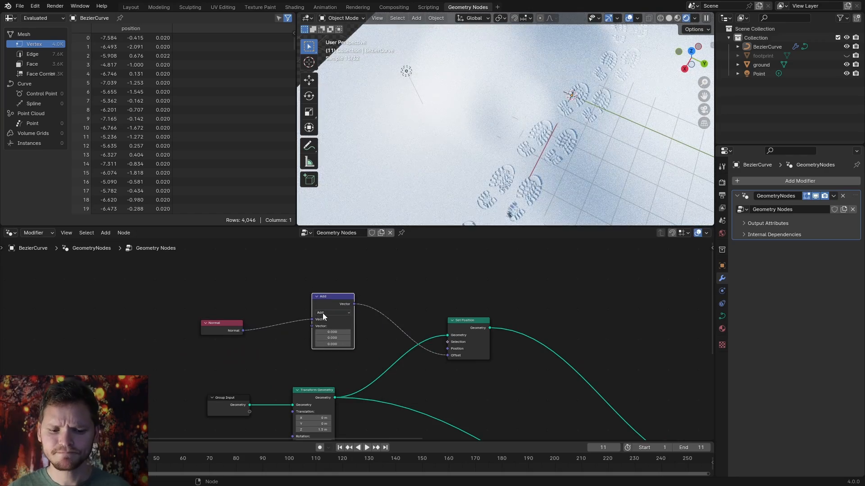
Step: Switch the Vector Math node to Scale and set its scale to 1.7 to space the two footprint rows
click(323, 313)
click(342, 419)
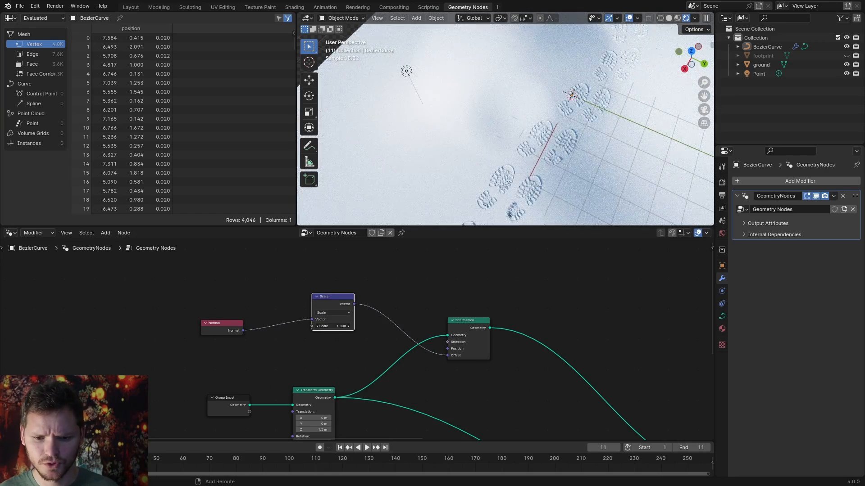
drag(333, 326, 364, 326)
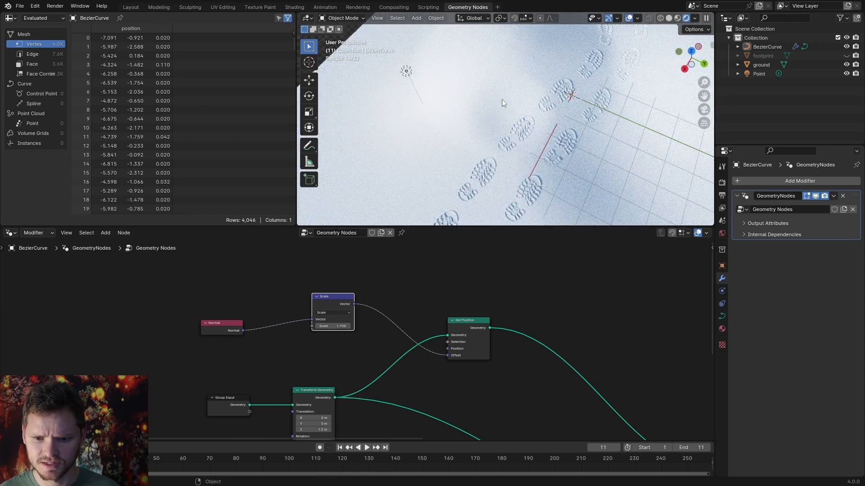
scroll(502, 108, down, 2)
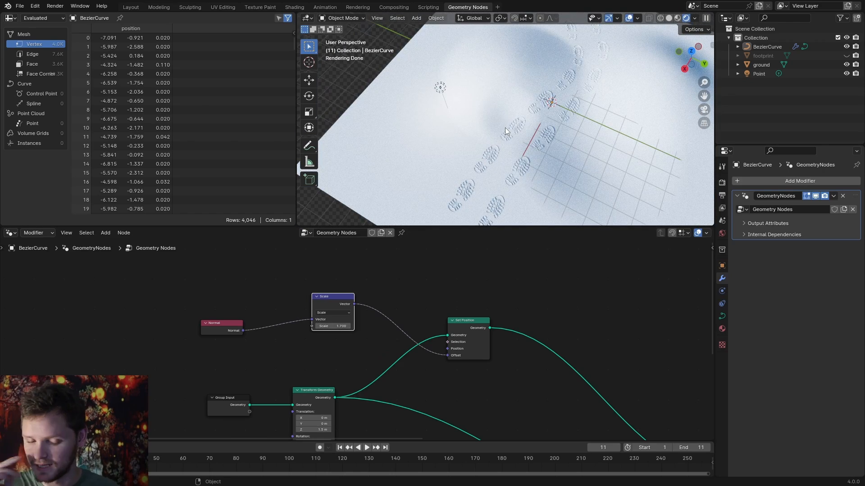
Step: Make the upper footprint node group an independent copy and open it for editing
middle_drag(577, 372, 386, 280)
scroll(546, 336, up, 4)
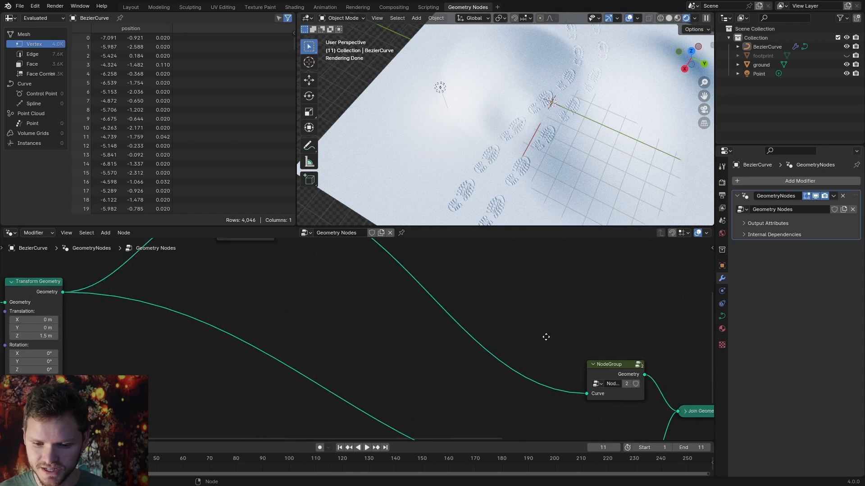
middle_drag(640, 358, 415, 321)
scroll(415, 320, up, 7)
click(436, 351)
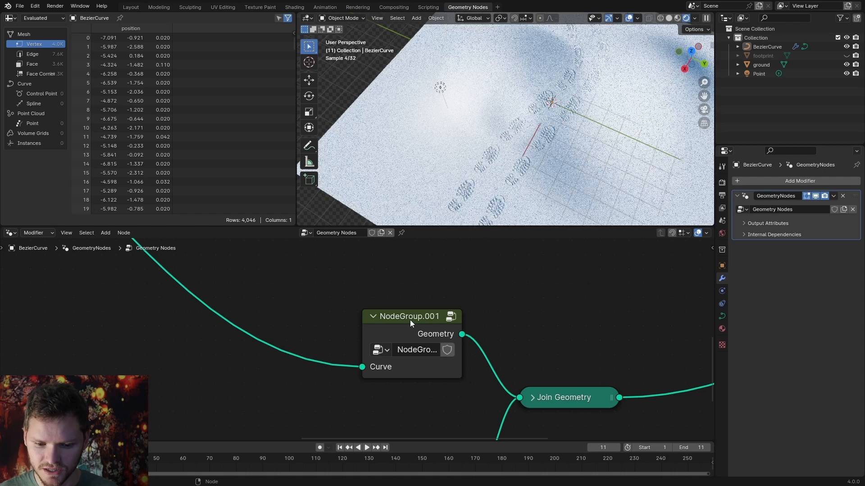
key(Tab)
Step: Move the ground Object Info node aside and insert a Transform Geometry node between it and Raycast
scroll(411, 314, down, 3)
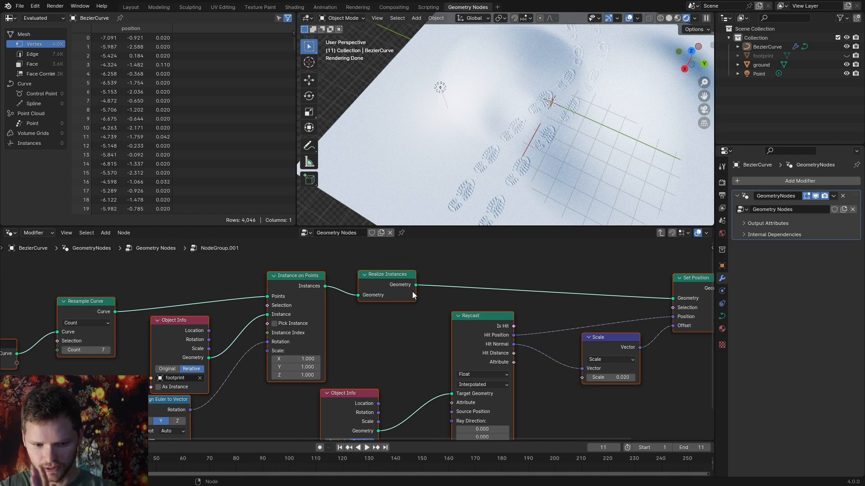
middle_drag(346, 421, 400, 326)
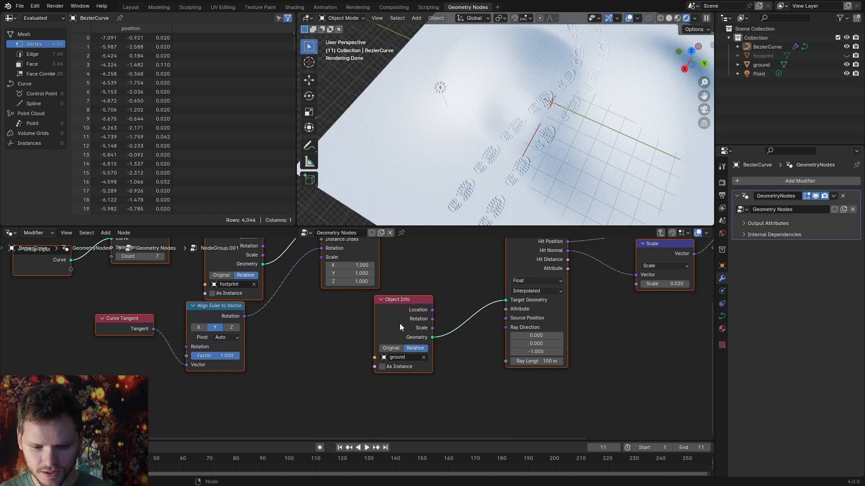
drag(393, 323, 309, 359)
click(418, 337)
key(shift+a)
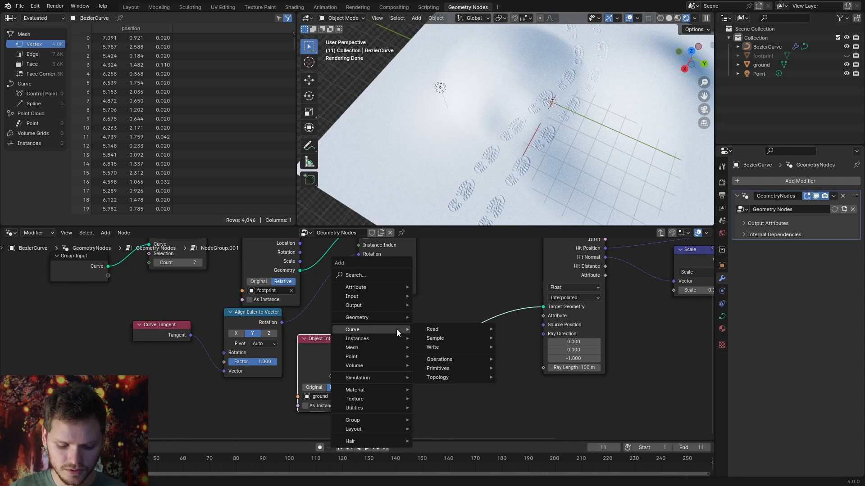
text(tra)
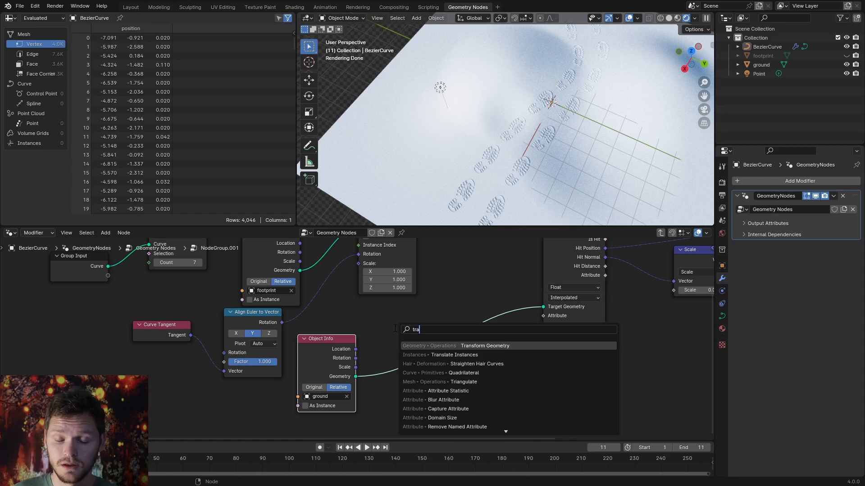
click(449, 345)
click(399, 305)
middle_drag(432, 349, 397, 323)
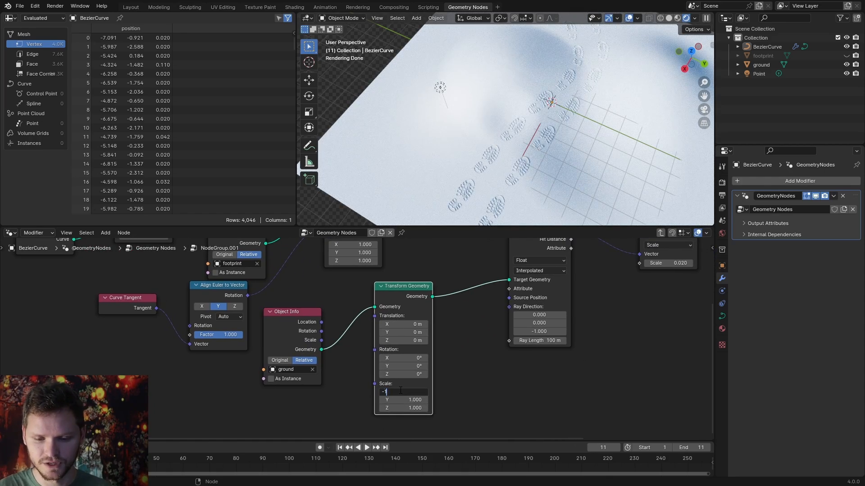
Step: Try an X scale of -1 on the ground's Transform Geometry node, undo it, and remove the node while keeping its link
key(Return)
shift+middle_drag(526, 134, 483, 183)
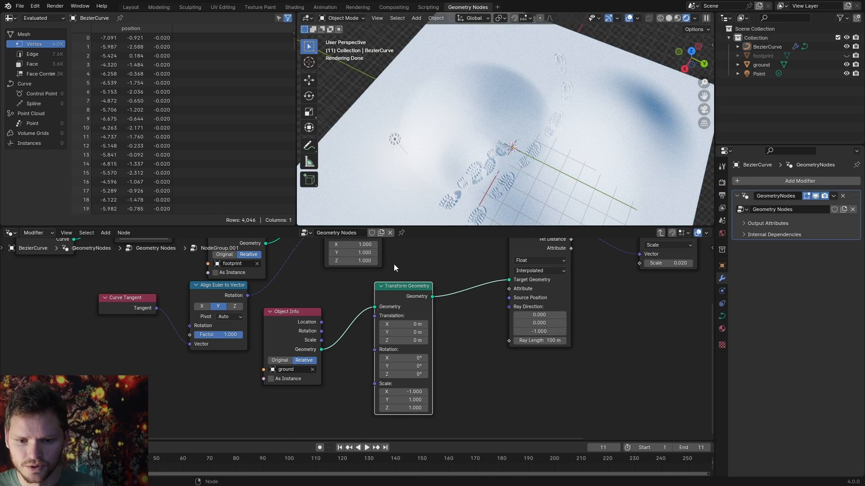
key(ctrl+z)
key(ctrl+x)
Step: Move the footprint Object Info node aside, insert a Transform Geometry node after it, and set its X scale to -1
middle_drag(363, 302, 449, 439)
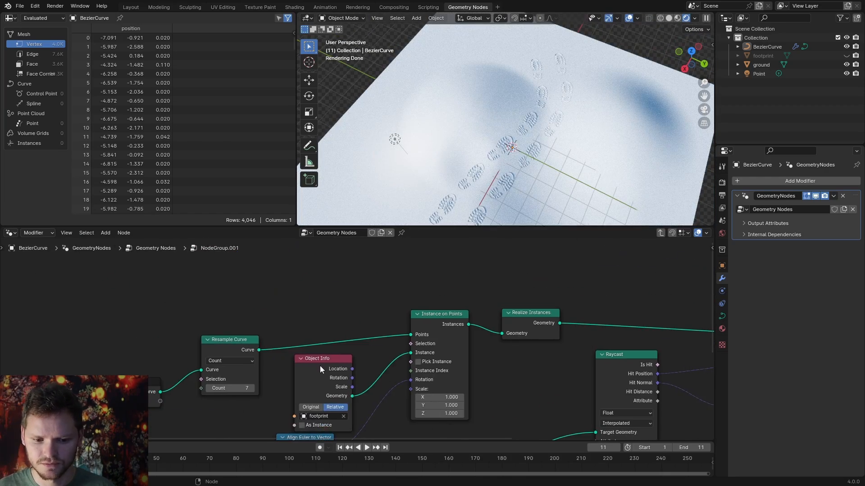
drag(320, 369, 186, 270)
middle_drag(252, 269, 293, 315)
key(shift+a)
text(rt)
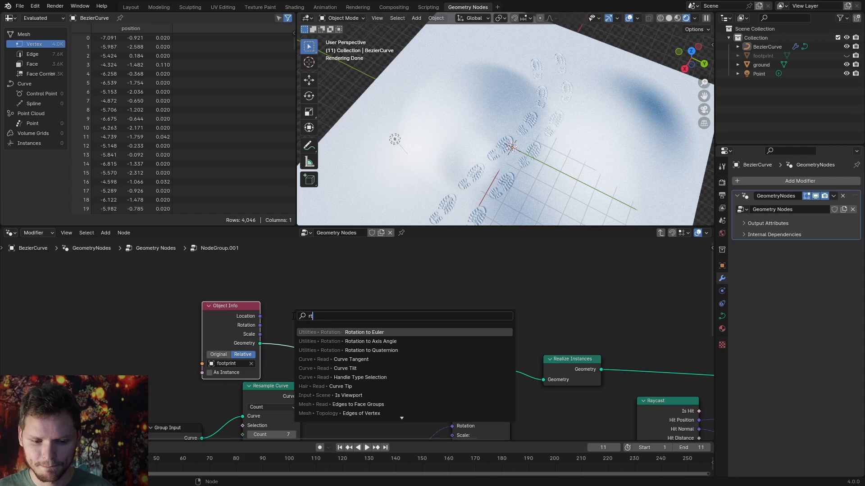
key(BackSpace)
key(BackSpace)
text(tra)
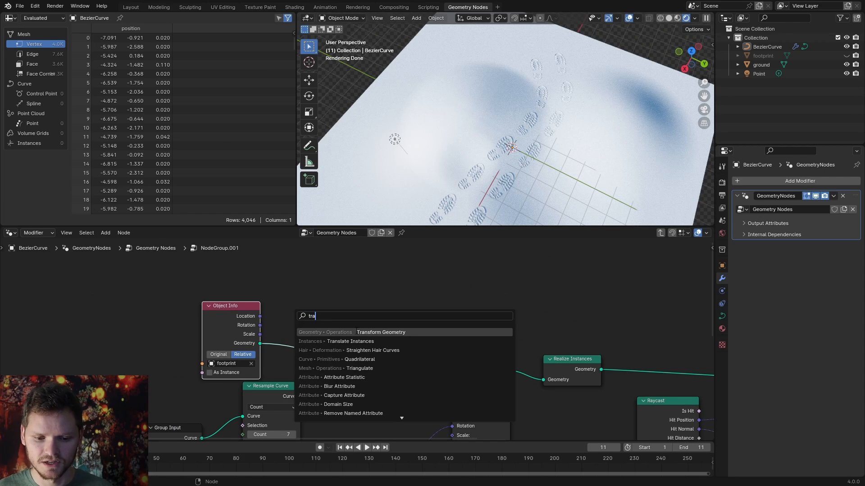
click(356, 332)
click(345, 332)
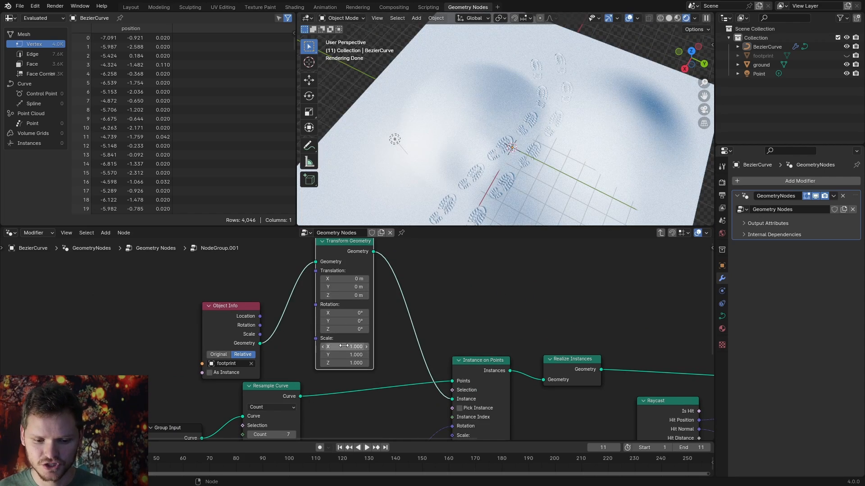
key(Return)
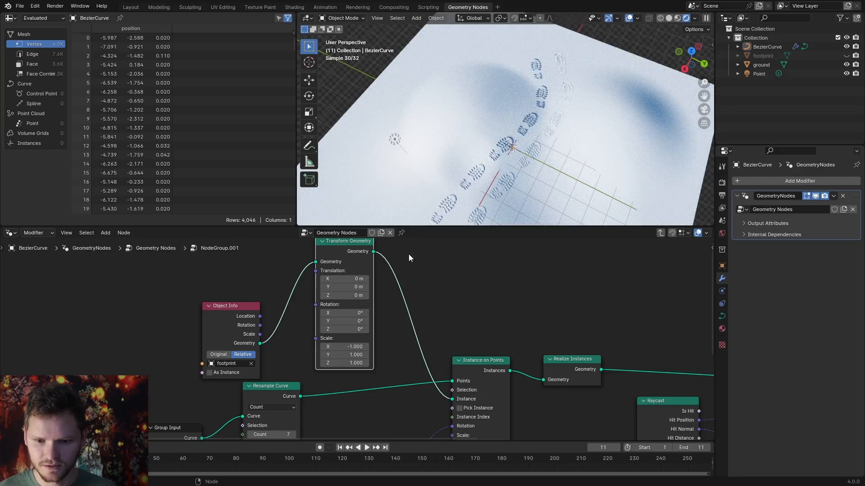
Step: Insert a Flip Faces node between the footprint's Transform Geometry node and Instance on Points
scroll(478, 151, up, 4)
shift+middle_drag(491, 177, 507, 129)
scroll(497, 144, up, 5)
scroll(508, 130, down, 6)
scroll(507, 133, down, 5)
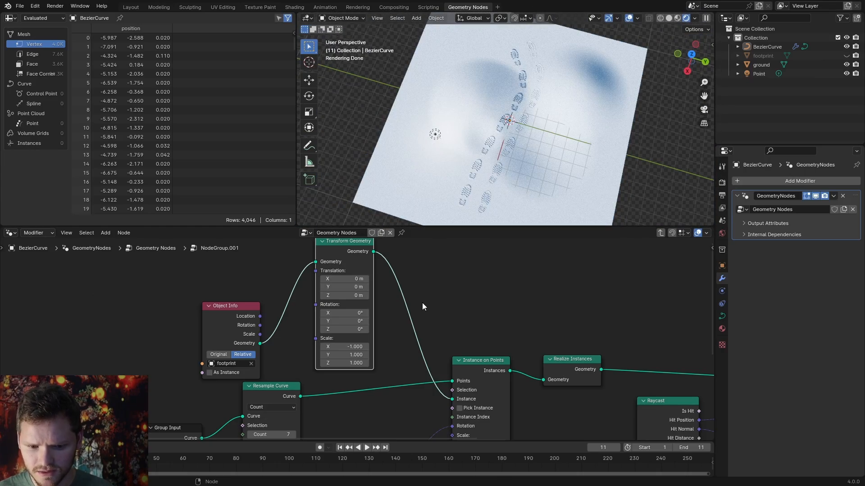
middle_drag(405, 248, 414, 252)
scroll(491, 120, up, 6)
key(shift+a)
mouse_move(425, 291)
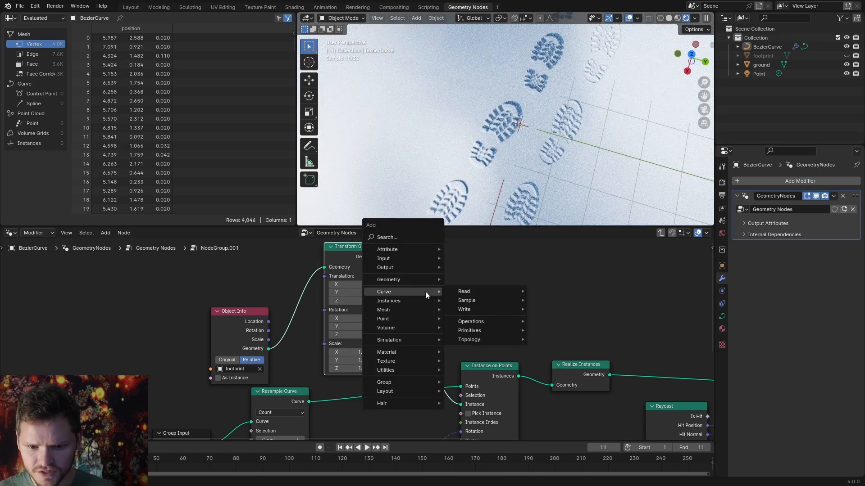
text(fli)
click(454, 308)
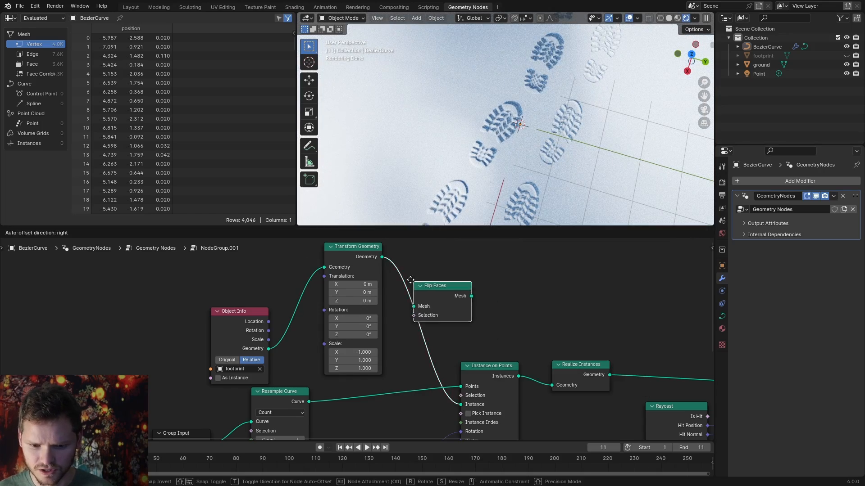
click(435, 292)
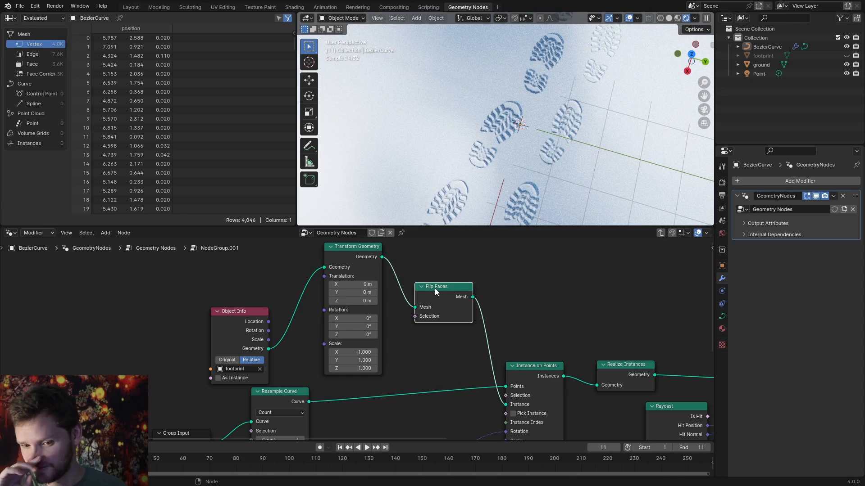
Step: Switch to the Layout workspace, select BezierCurve, set the viewport to rendered shading, and enter Edit Mode
scroll(494, 149, down, 6)
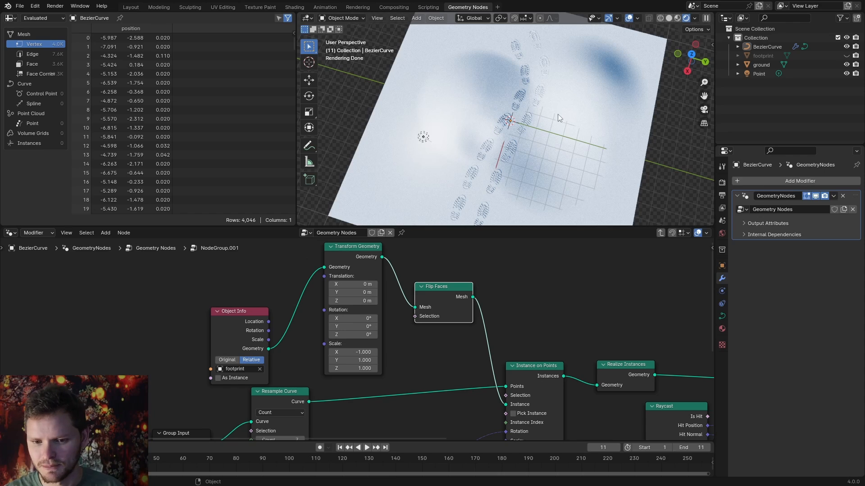
click(137, 6)
click(769, 47)
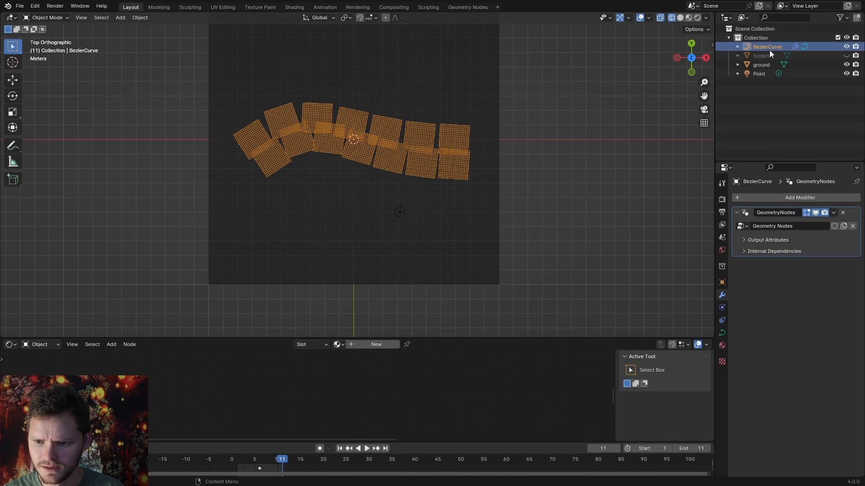
click(697, 18)
key(Tab)
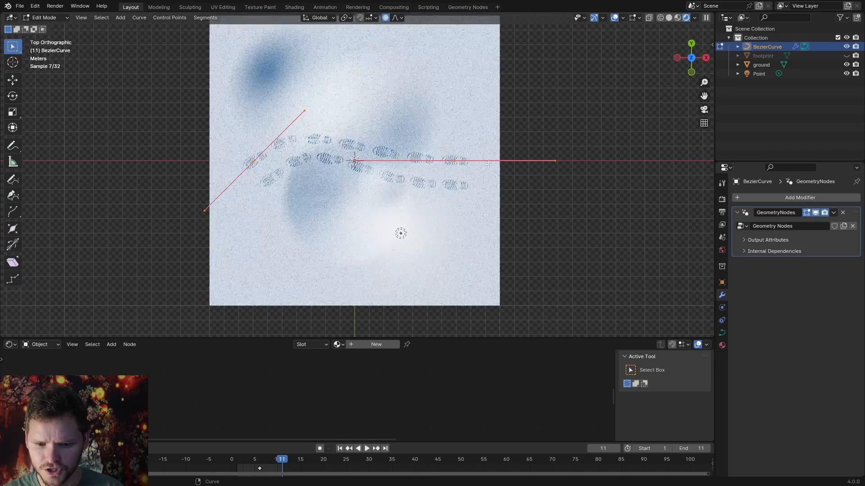
Step: Select the curve's start control point, move it above the red X axis over the snow, and rotate its handles to bend the trail
drag(459, 129, 441, 141)
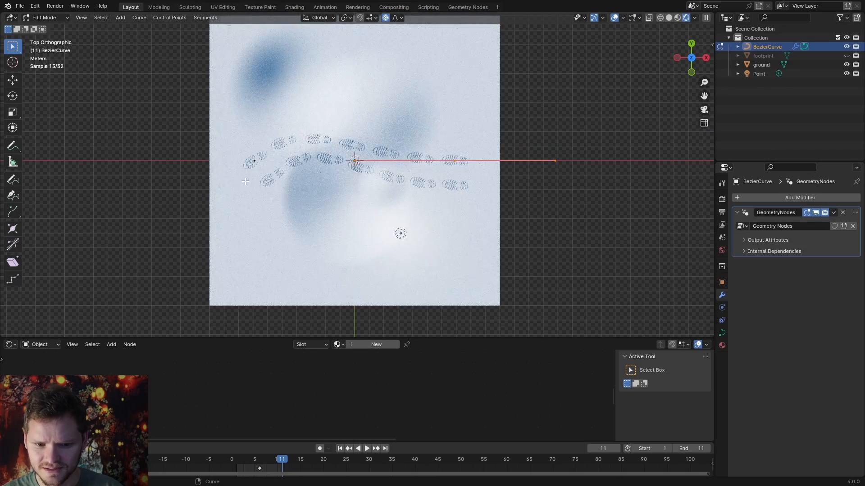
drag(206, 196, 283, 140)
key(g)
click(307, 64)
key(r)
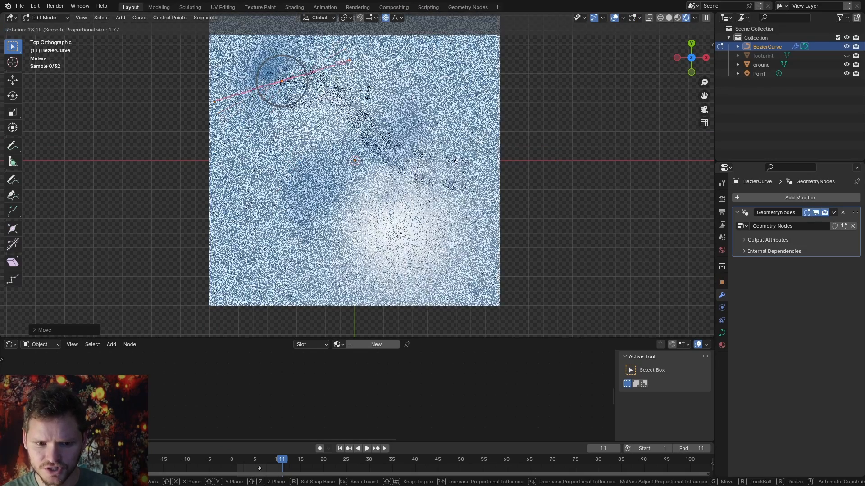
click(336, 110)
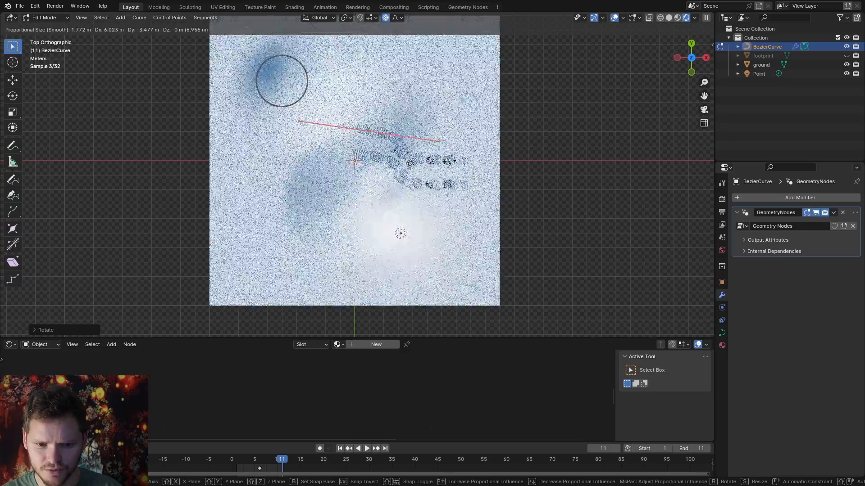
click(353, 142)
Step: Extrude a new curve point toward the lower-left part of the ground, rotate its handles, and return to Object Mode
key(e)
click(234, 229)
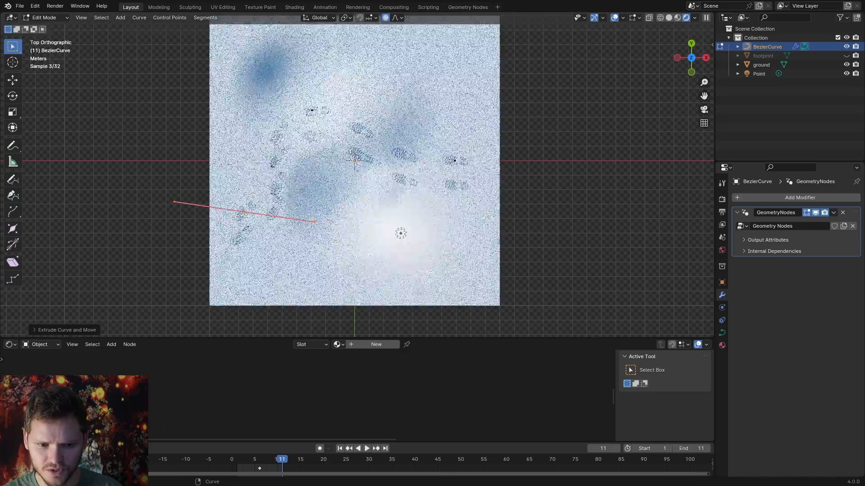
key(r)
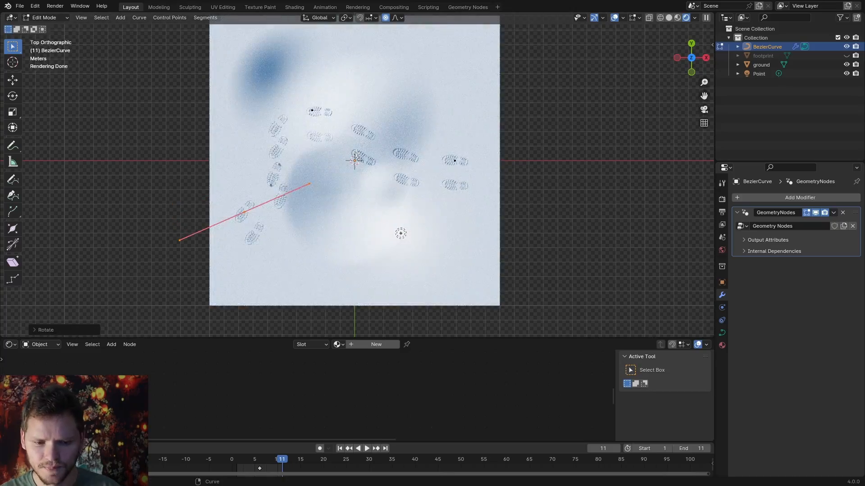
key(Tab)
Step: Examine the mirrored left and right footprints up close in the rendered snow
scroll(359, 139, up, 8)
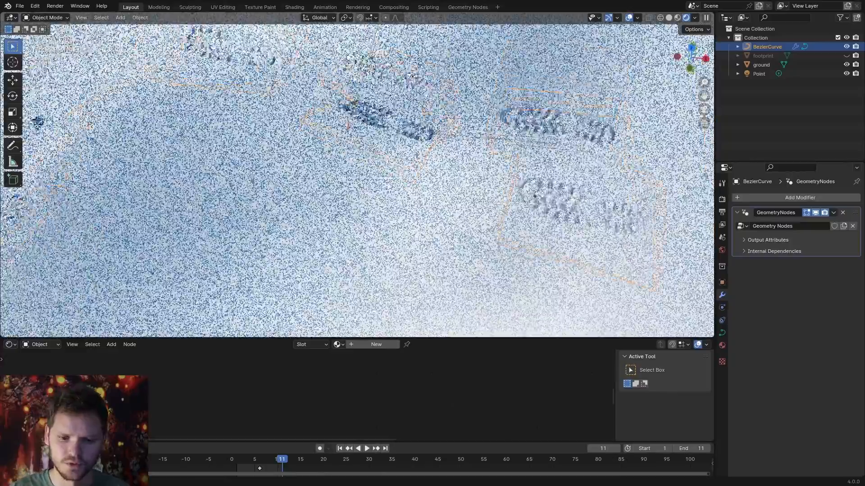
middle_drag(359, 139, 343, 158)
scroll(376, 95, up, 5)
middle_drag(358, 102, 224, 202)
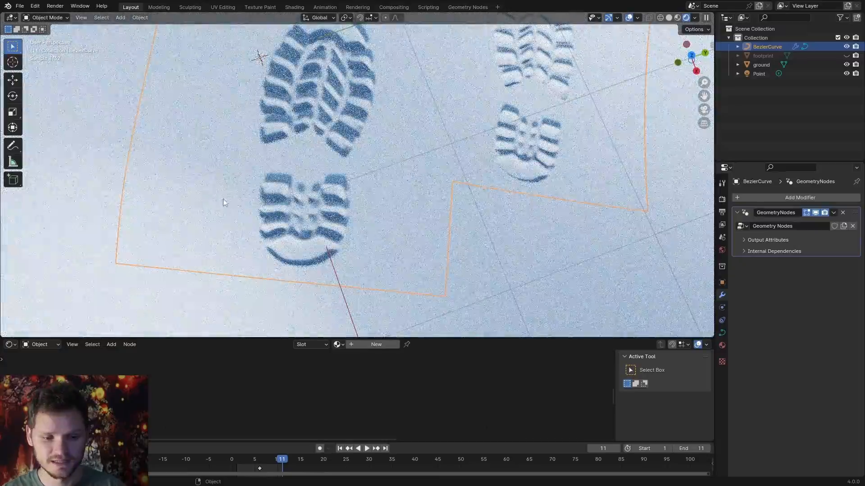
click(256, 151)
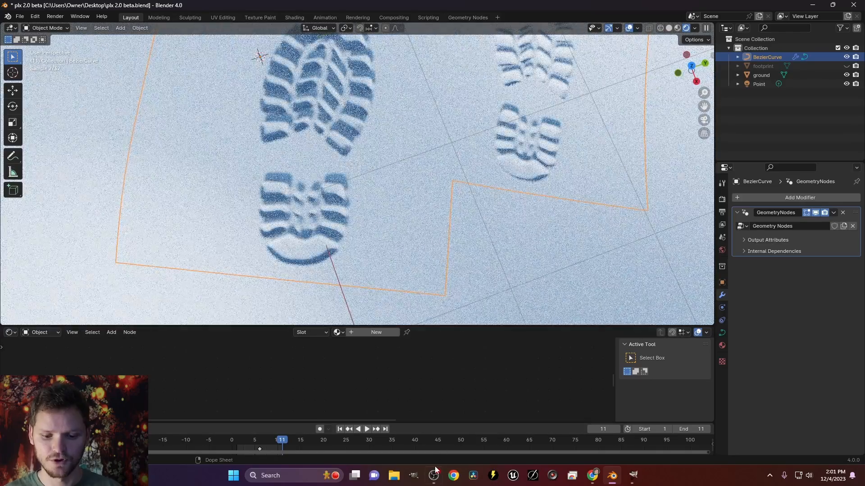